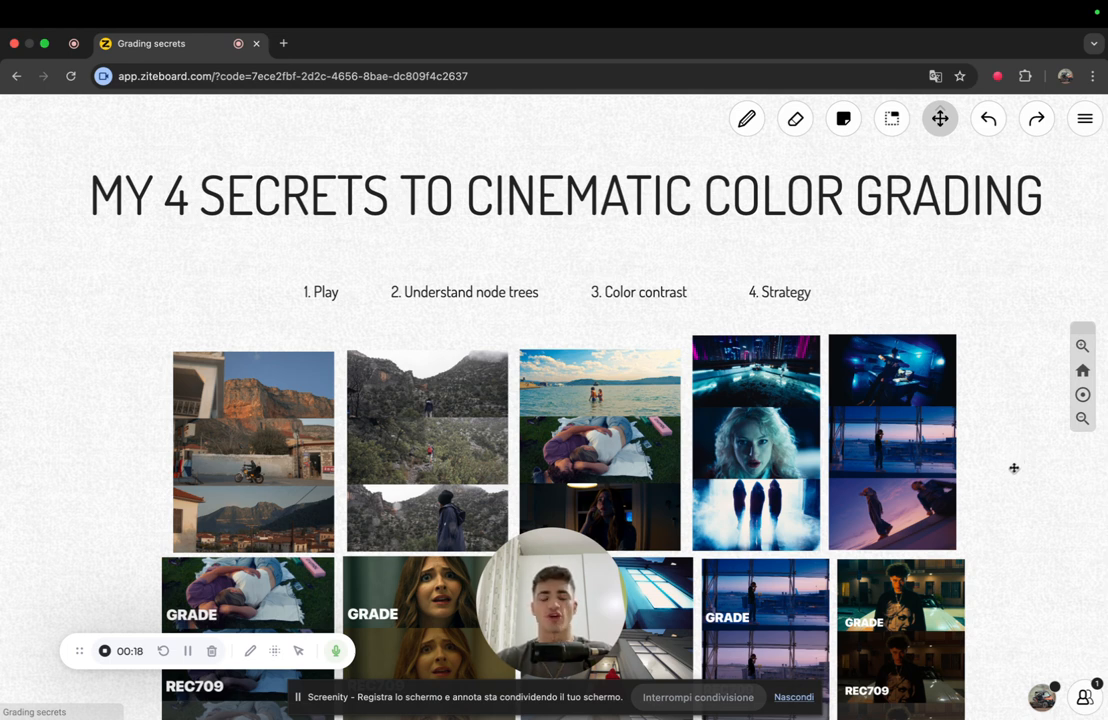
pyautogui.moveTo(1014, 485); pyautogui.dragTo(1001, 298)
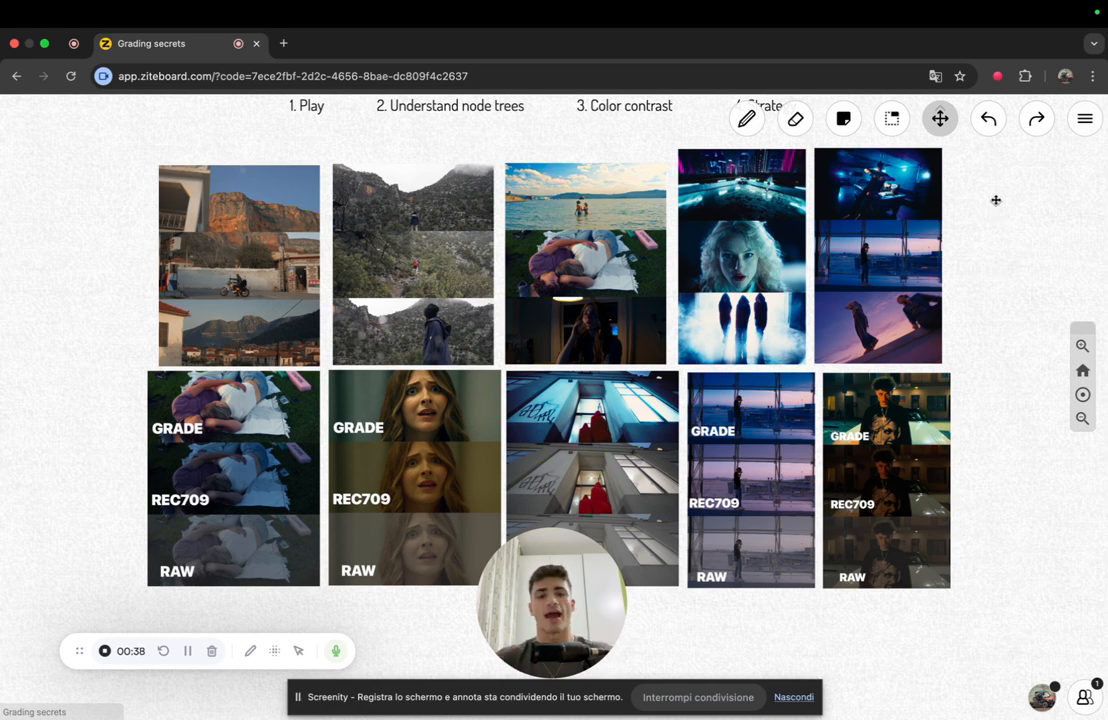
pyautogui.scroll(3, 996, 200)
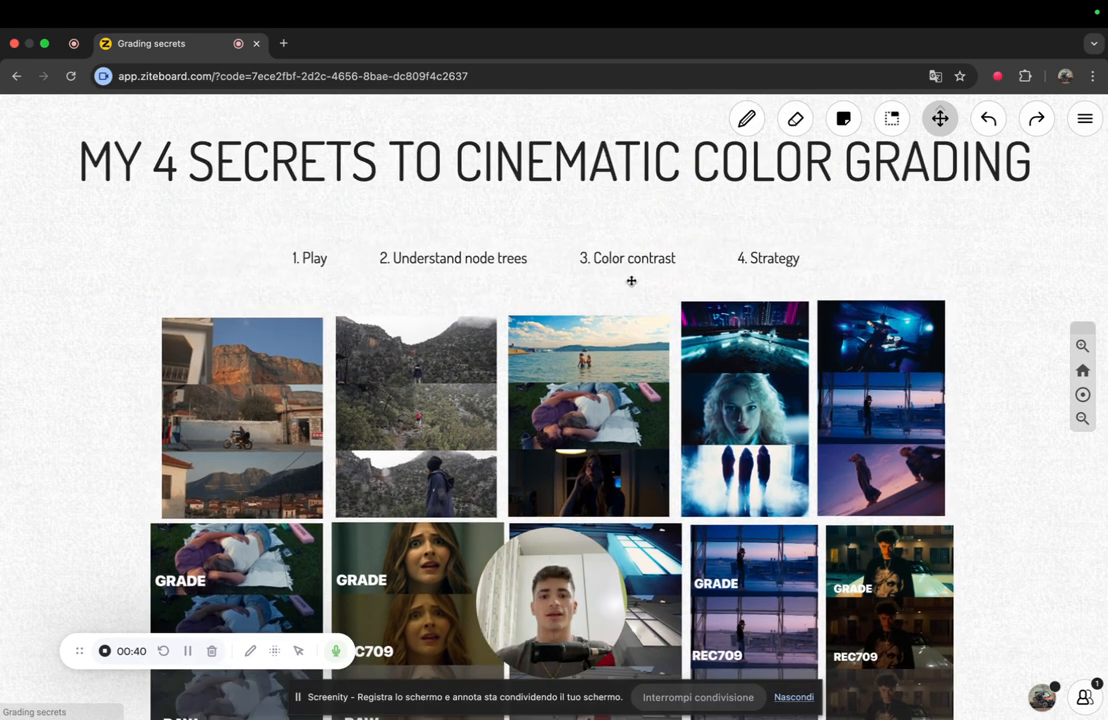
pyautogui.hotkey('ctrl', 'Right')
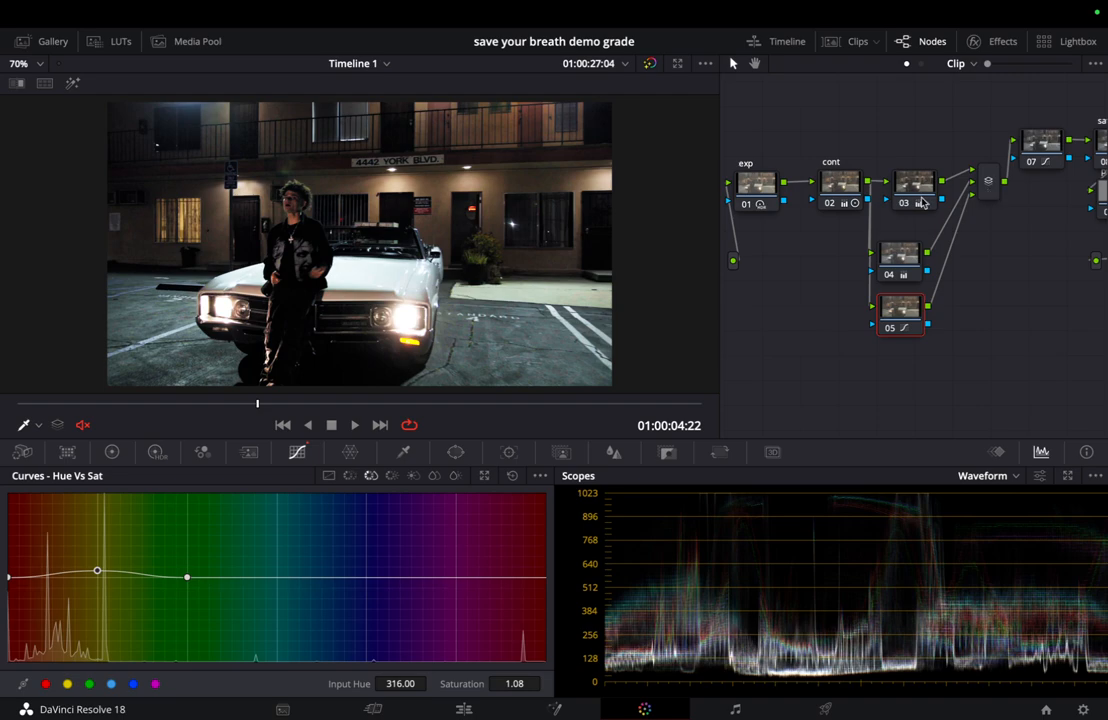
pyautogui.hotkey('ctrl', 'Left')
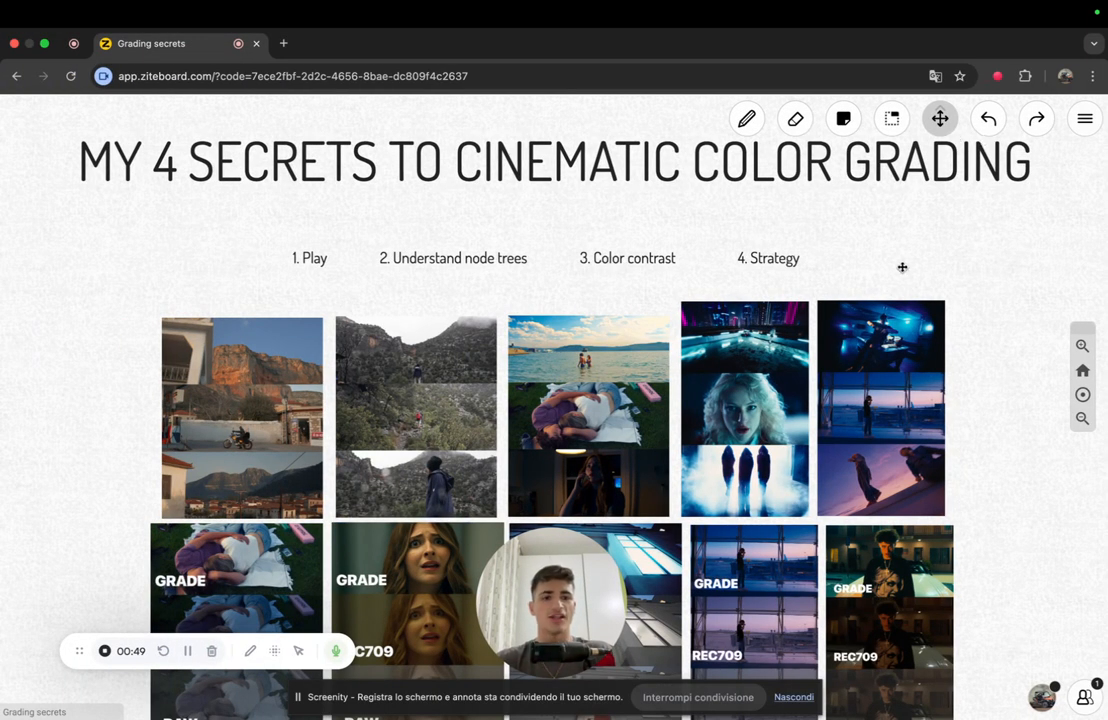
# Add the text "Honest color grading guide" in the empty area beside the image collages
pyautogui.moveTo(999, 245); pyautogui.dragTo(453, 193)
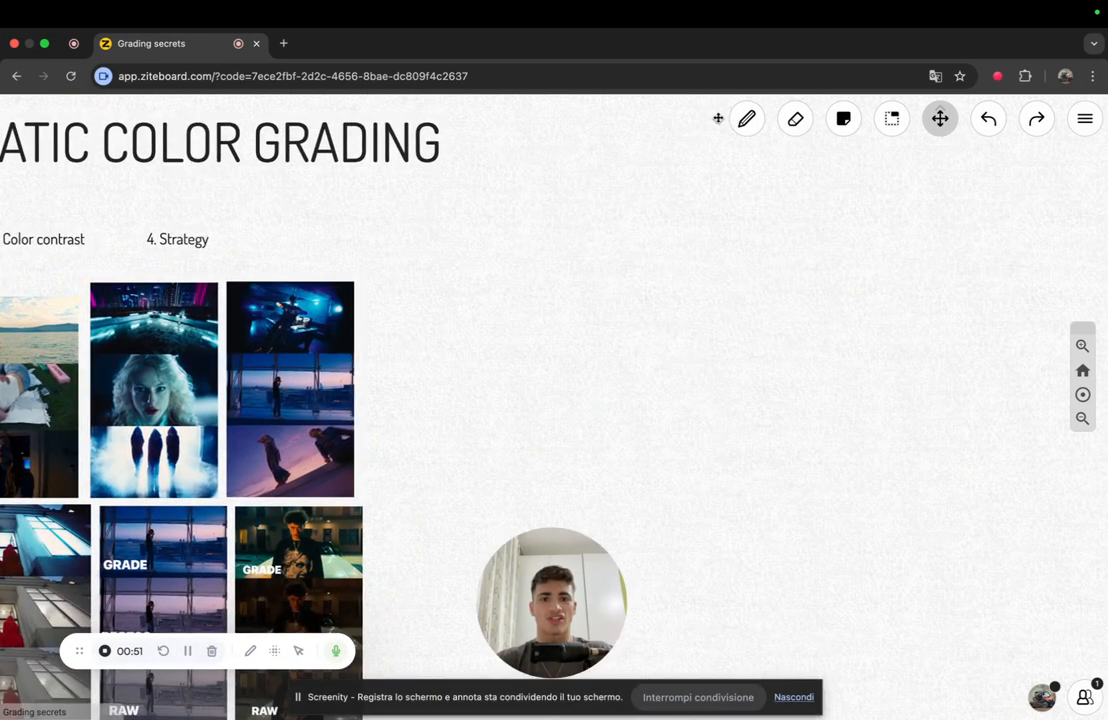
pyautogui.click(746, 118)
pyautogui.write('Hone')
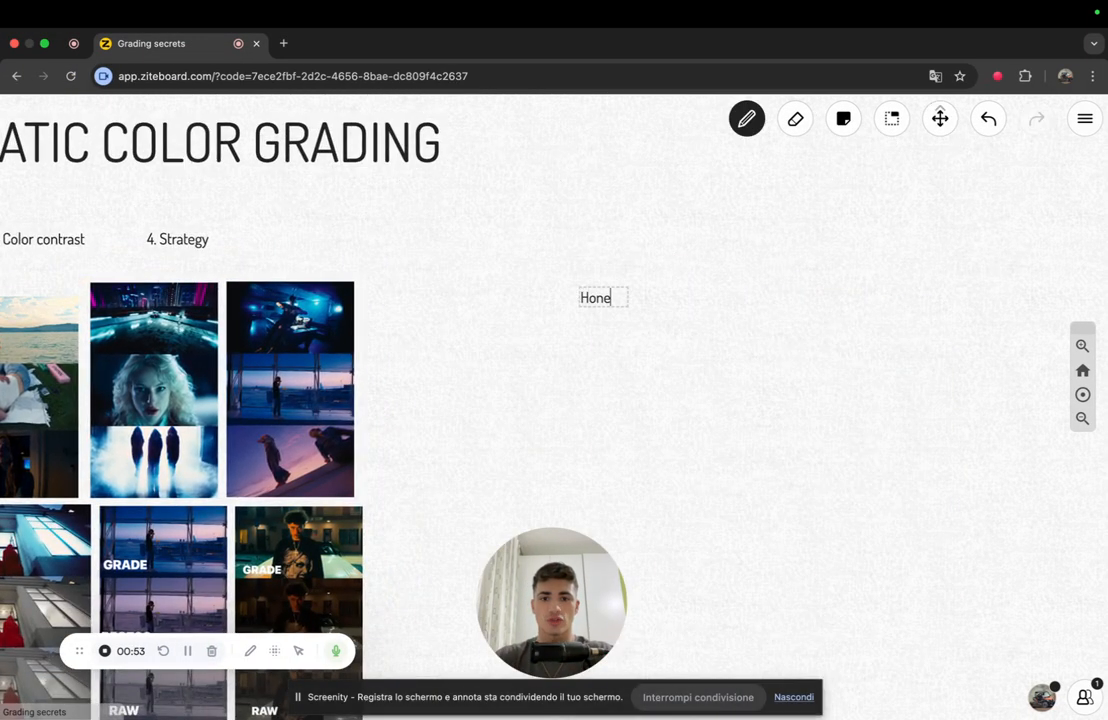
pyautogui.write('st color gra')
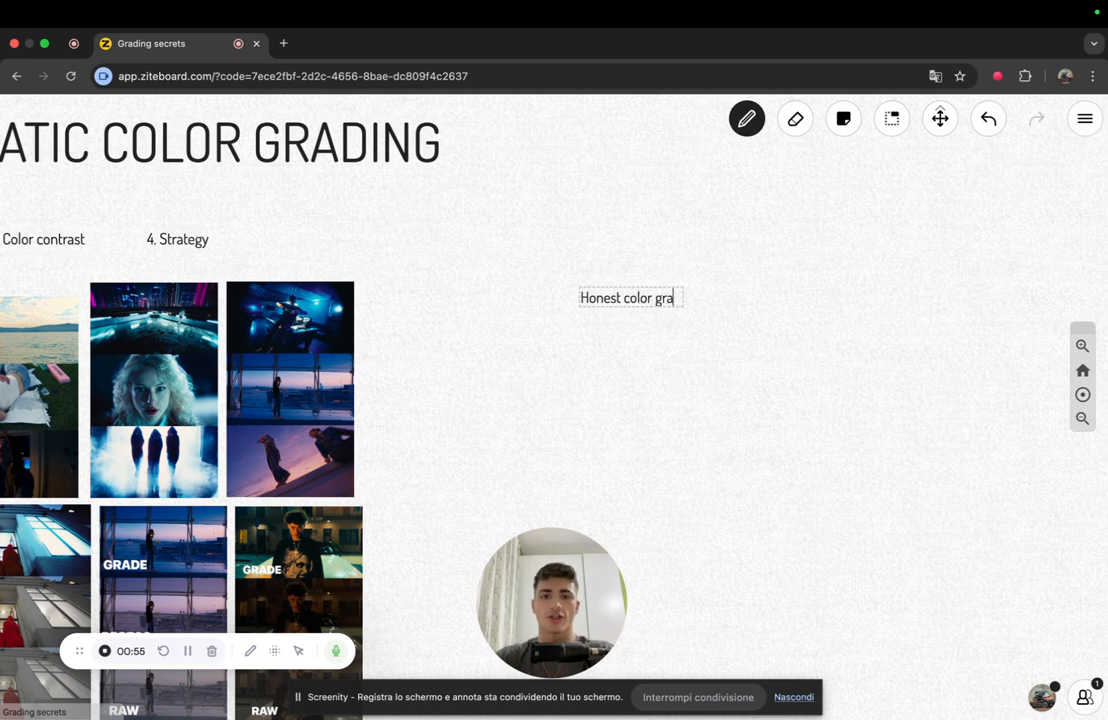
pyautogui.write('ding guide')
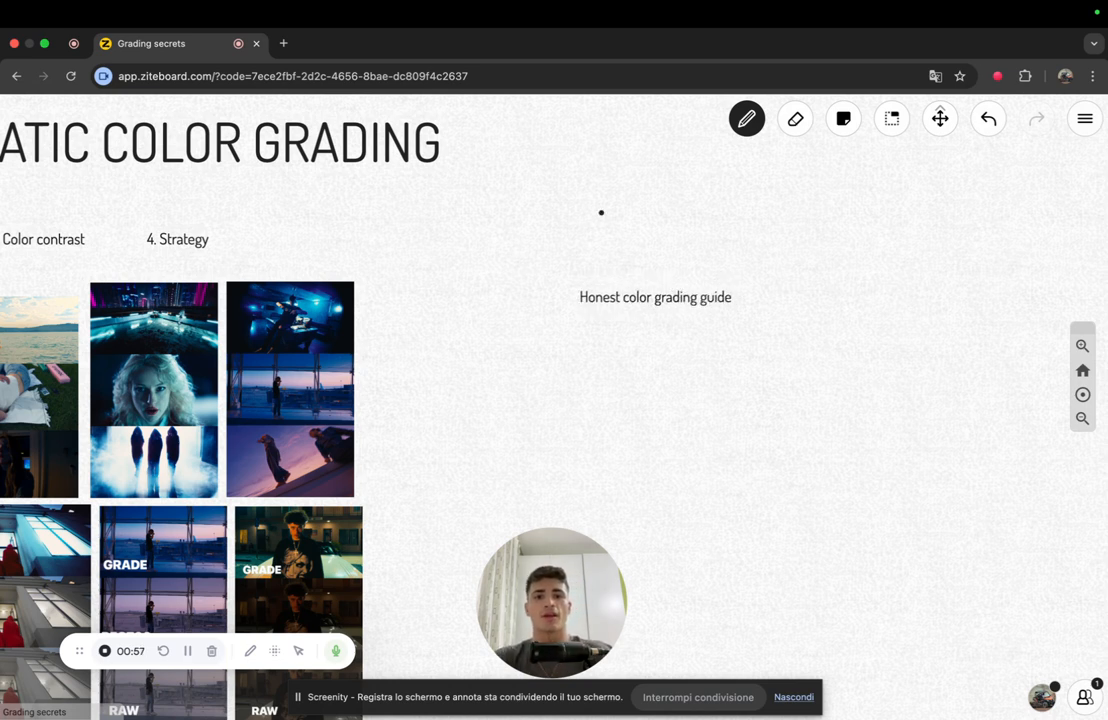
# Draw a freehand circle around the new text, and undo both the circle and the text
pyautogui.click(746, 118)
pyautogui.moveTo(609, 257)
pyautogui.mouseDown()
pyautogui.moveTo(623, 394)
pyautogui.moveTo(584, 248)
pyautogui.mouseUp()
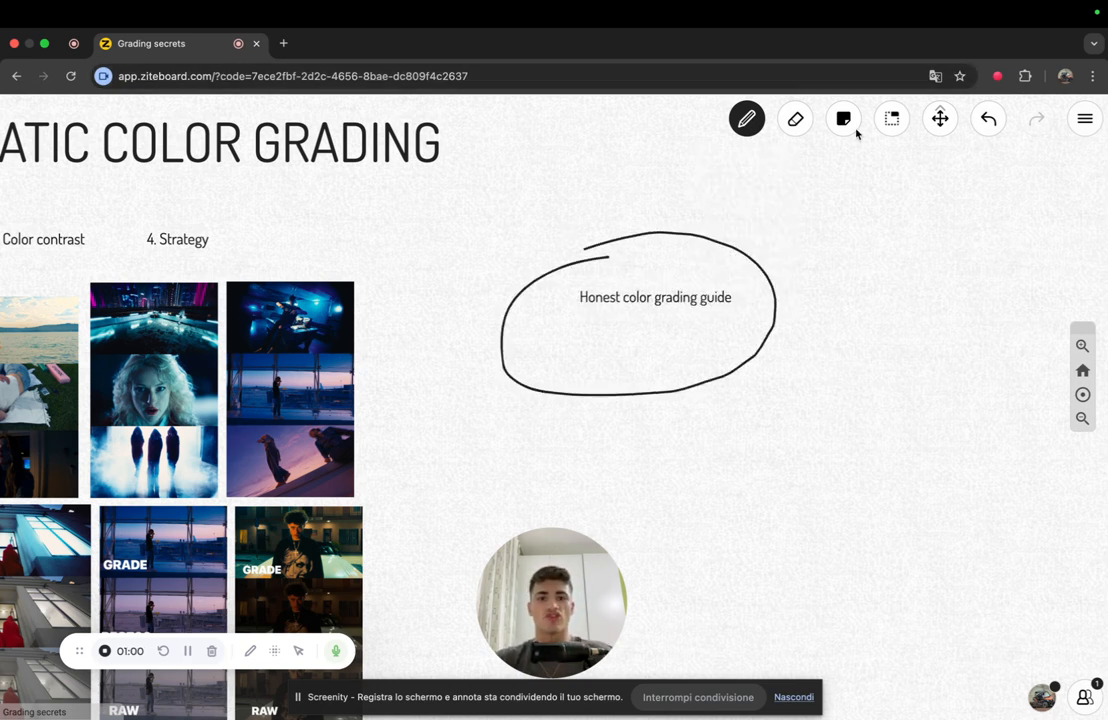
pyautogui.click(988, 119)
pyautogui.click(988, 119)
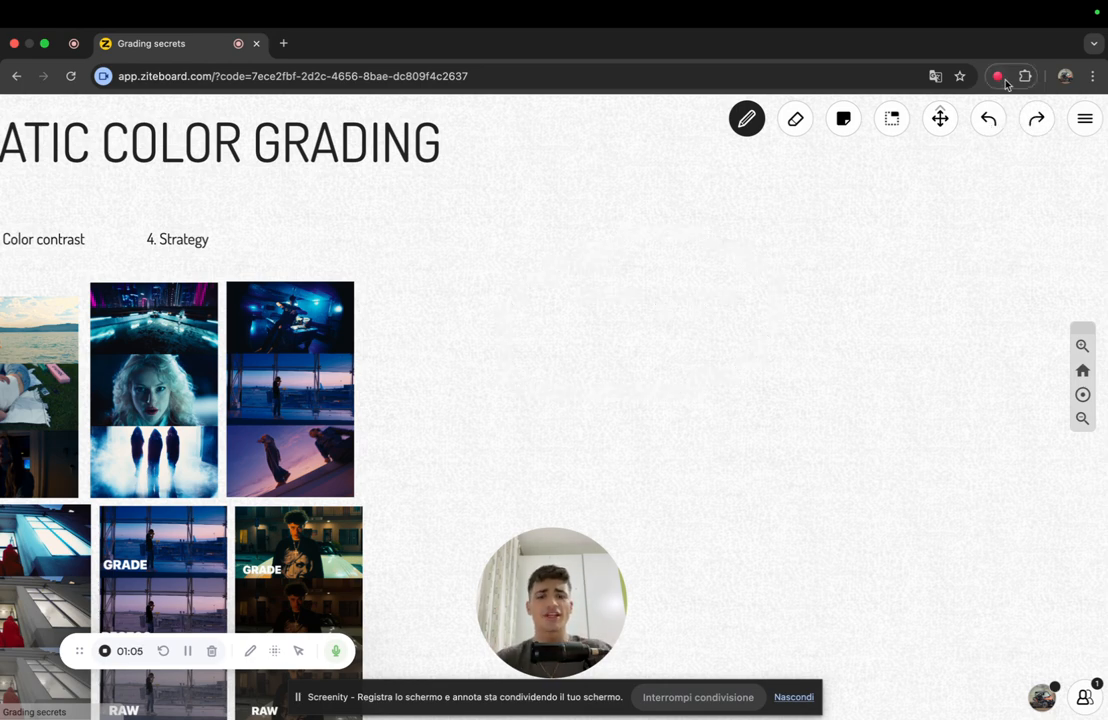
# Switch to DaVinci Resolve and set the cont node's gamma to -0.04 and gain to 0.96 in the primary color wheels
pyautogui.click(940, 119)
pyautogui.moveTo(658, 238); pyautogui.dragTo(1100, 248)
pyautogui.moveTo(715, 193); pyautogui.dragTo(852, 203)
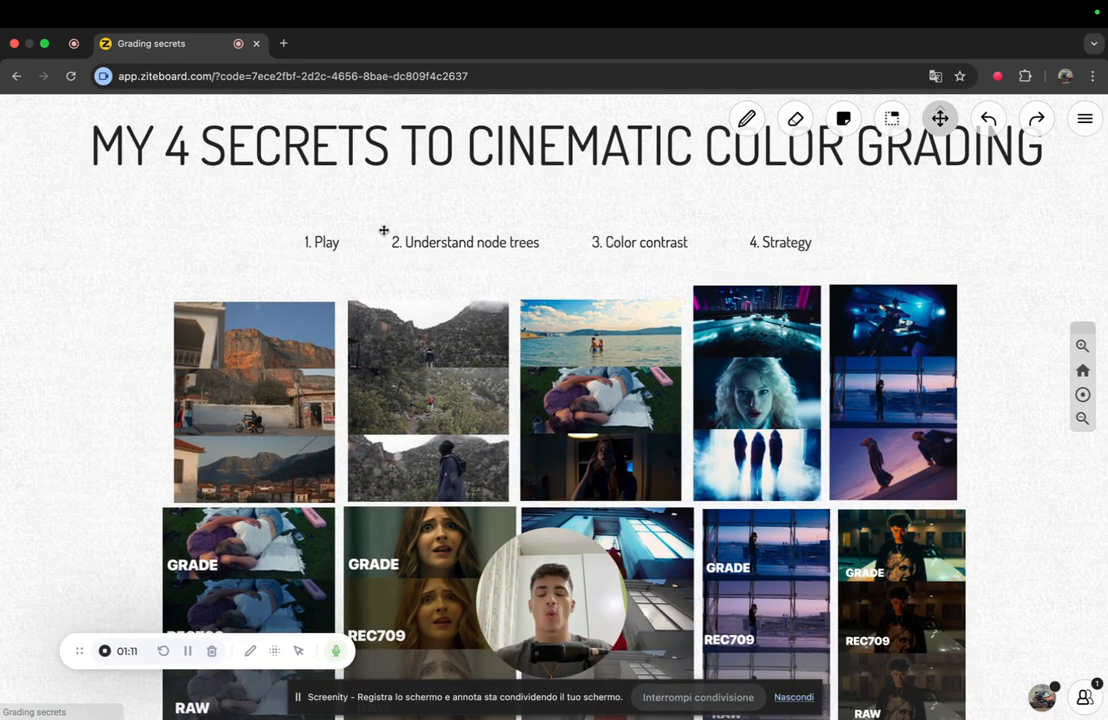
pyautogui.hotkey('ctrl', 'Right')
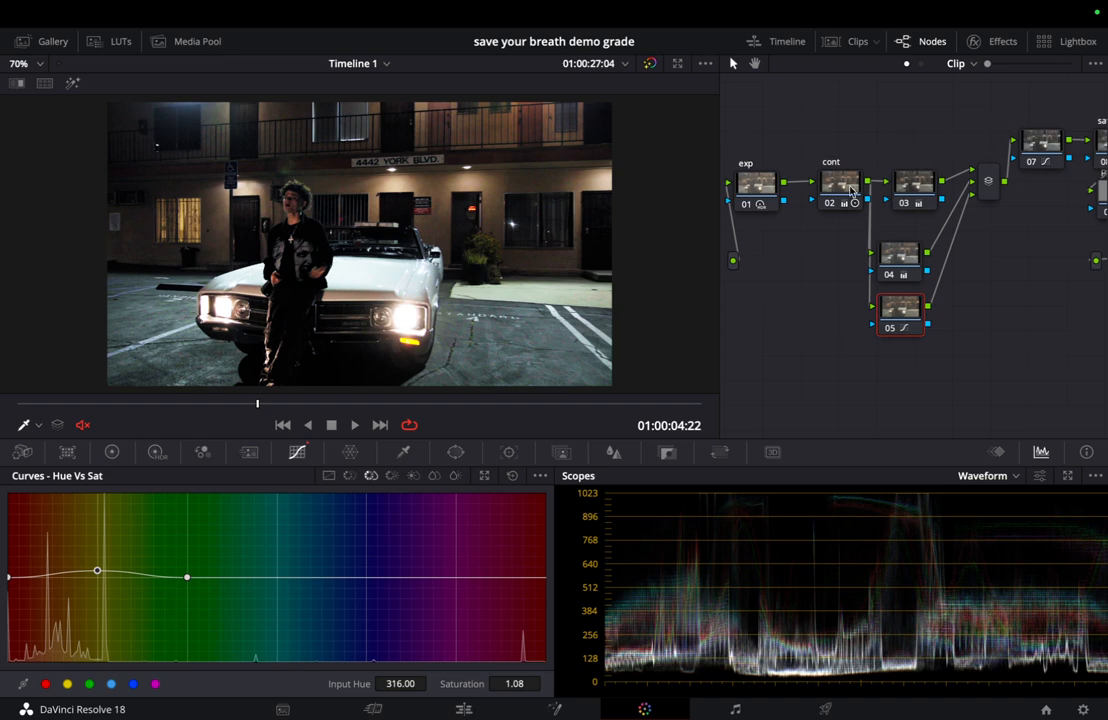
pyautogui.click(851, 191)
pyautogui.click(112, 452)
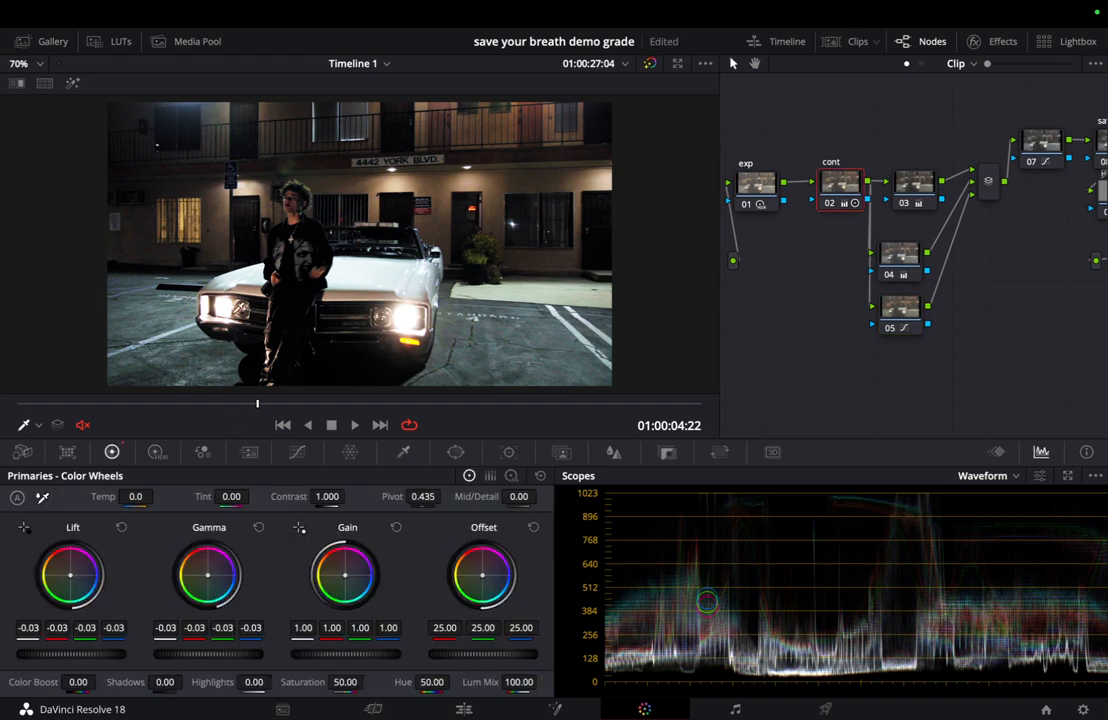
pyautogui.moveTo(205, 663); pyautogui.dragTo(116, 673)
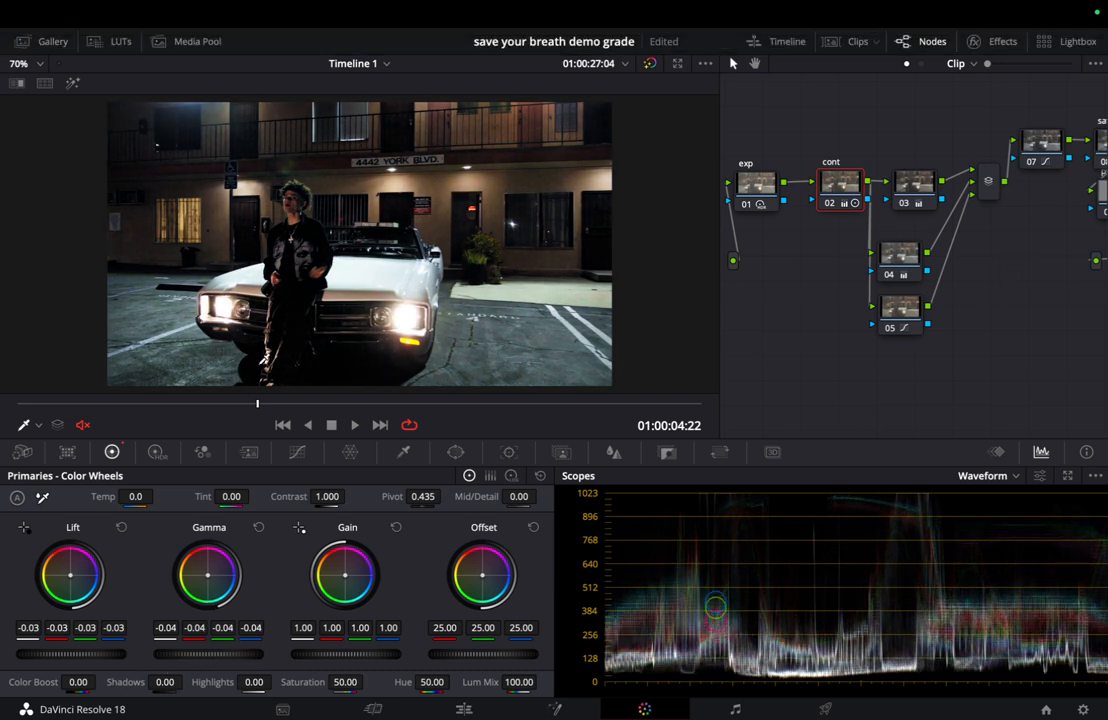
pyautogui.moveTo(321, 648); pyautogui.dragTo(377, 657)
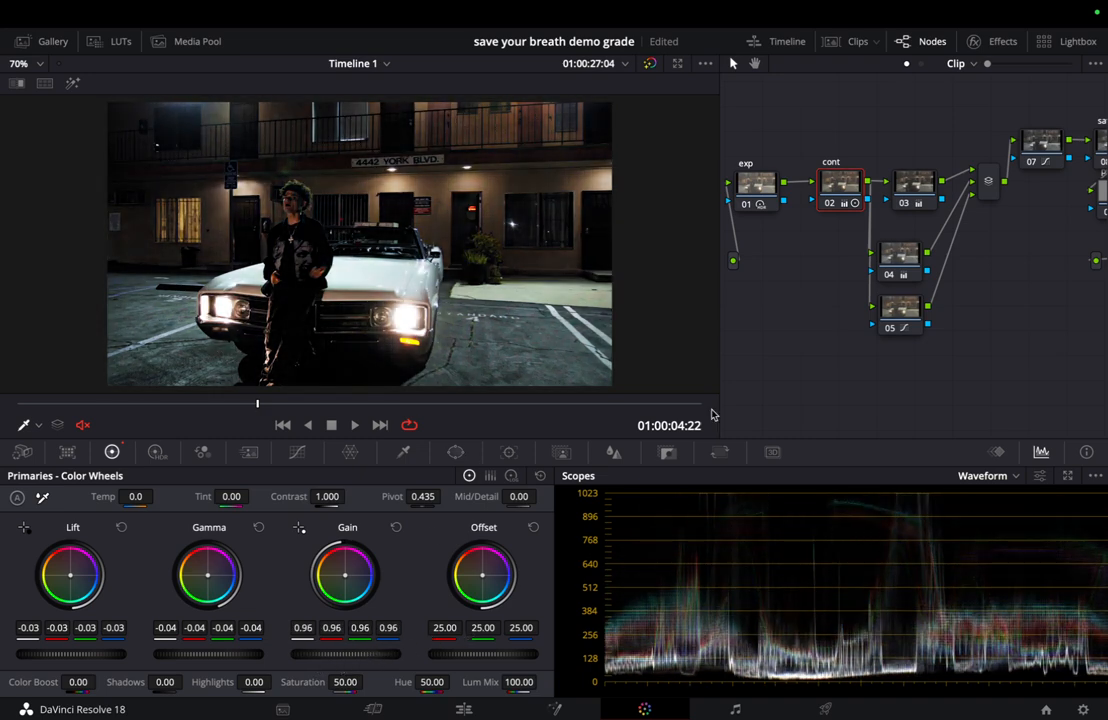
# Add a parallel node beneath node 05 and tint its gain to red 0.95 and blue 1.10, with gamma blue at -0.02
pyautogui.click(888, 313)
pyautogui.hotkey('alt', 's')
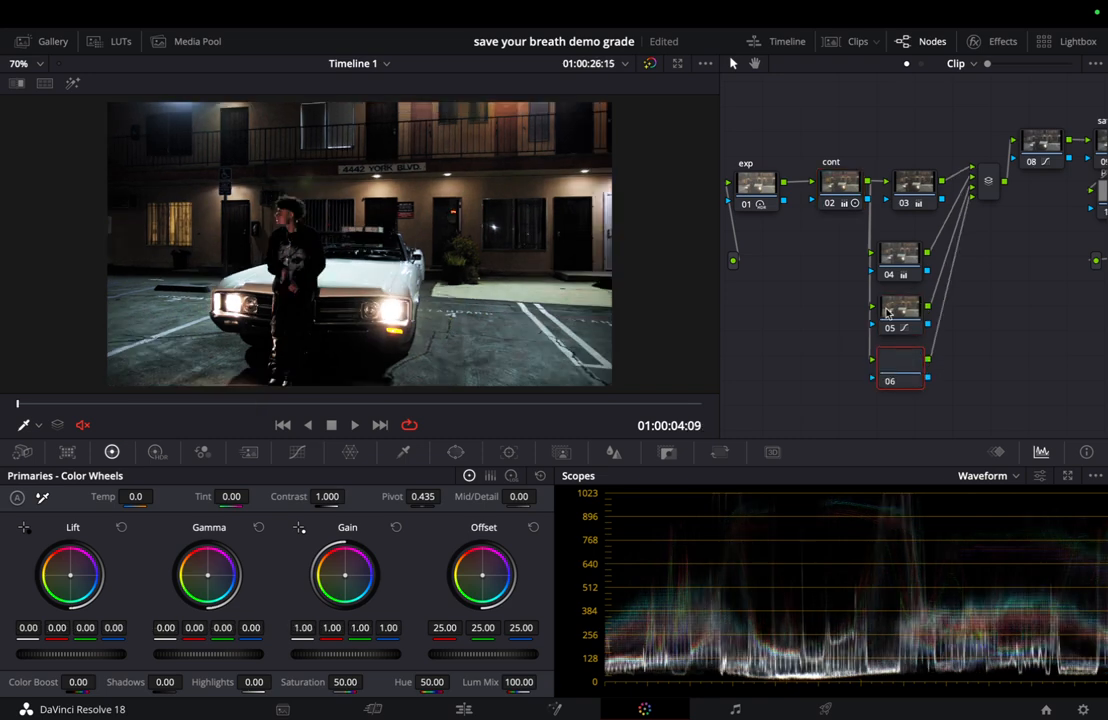
pyautogui.moveTo(356, 583); pyautogui.dragTo(364, 588)
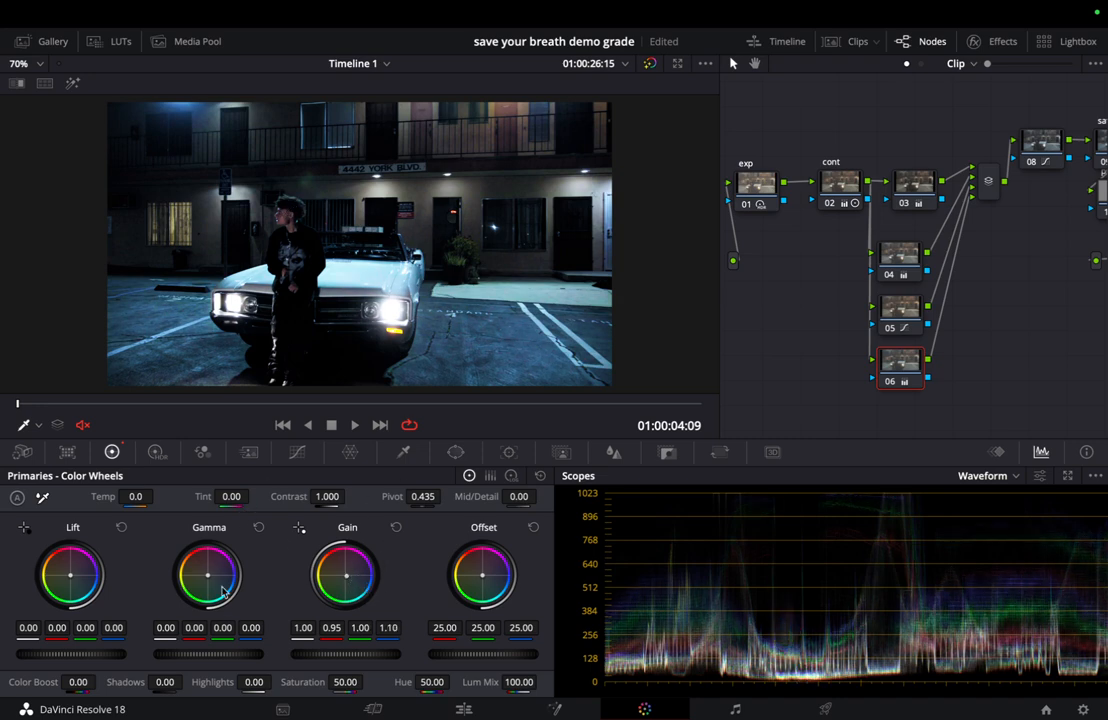
pyautogui.moveTo(211, 580); pyautogui.dragTo(199, 577)
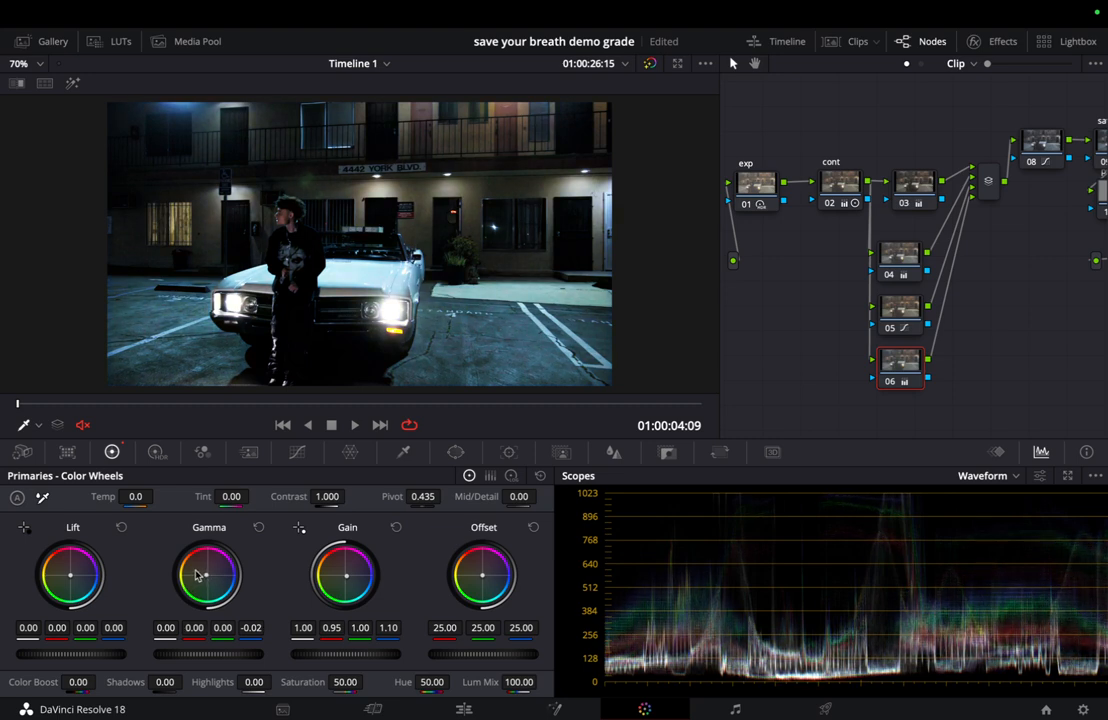
pyautogui.moveTo(200, 577); pyautogui.dragTo(205, 581)
pyautogui.click(754, 64)
pyautogui.moveTo(828, 119); pyautogui.dragTo(860, 144)
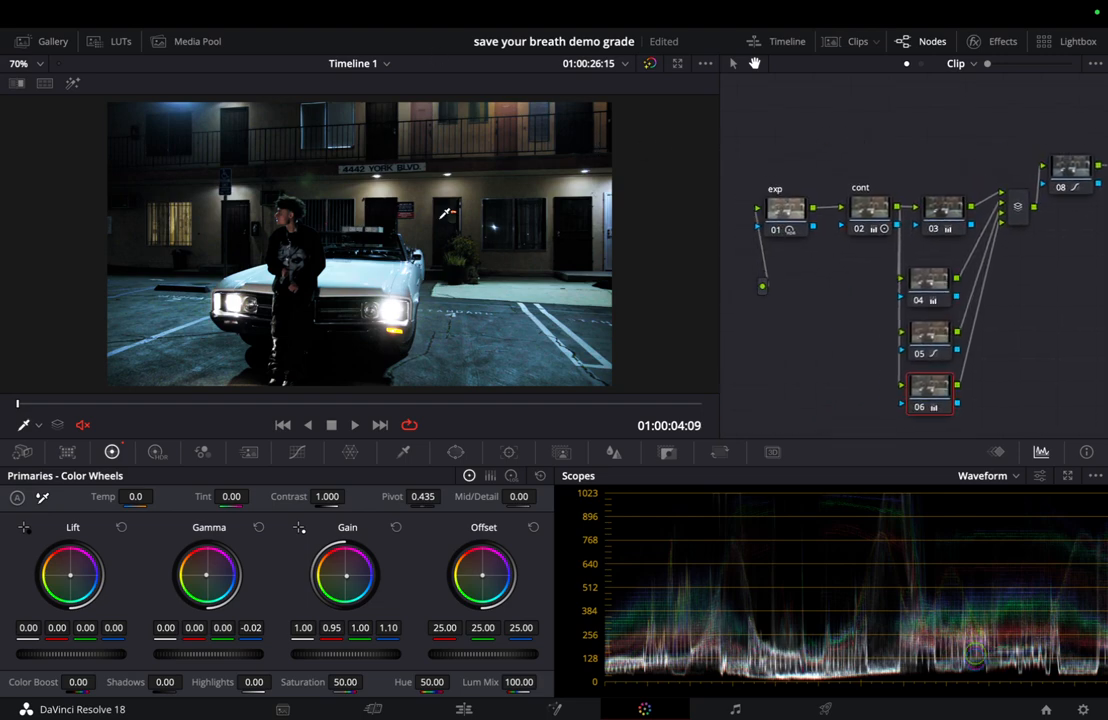
# Switch to the Ziteboard whiteboard, draw a freehand circle around "1. Play", and undo it
pyautogui.hotkey('ctrl', 'Left')
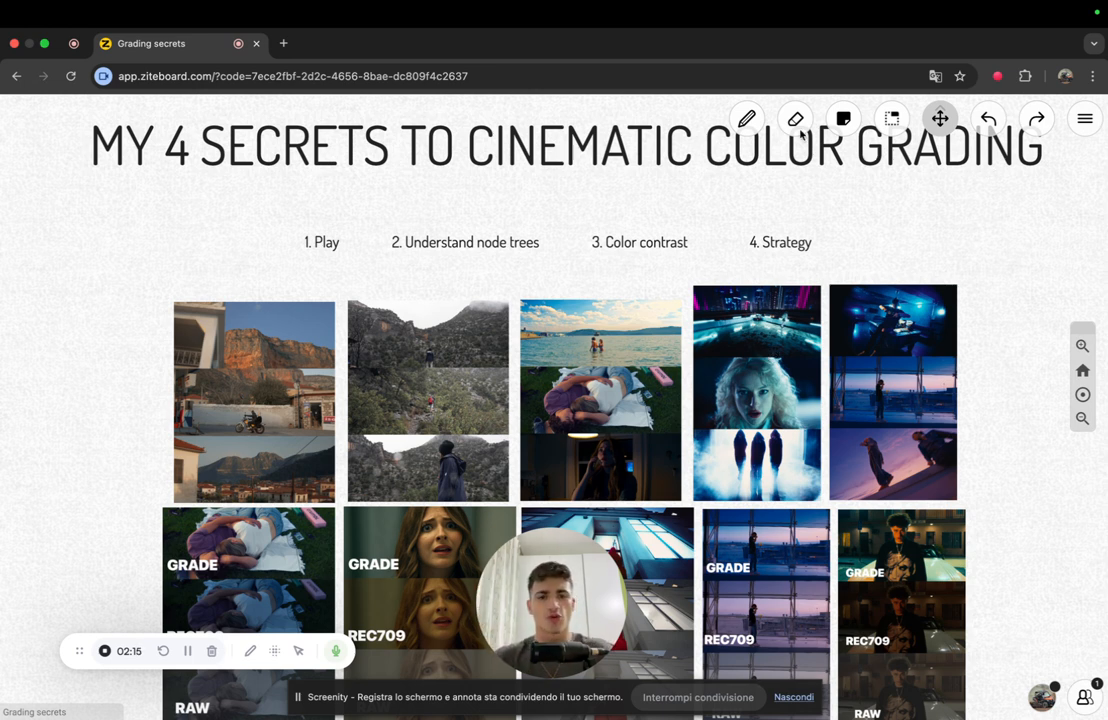
pyautogui.click(750, 121)
pyautogui.moveTo(314, 208)
pyautogui.mouseDown()
pyautogui.moveTo(240, 285)
pyautogui.moveTo(274, 208)
pyautogui.mouseUp()
pyautogui.click(978, 121)
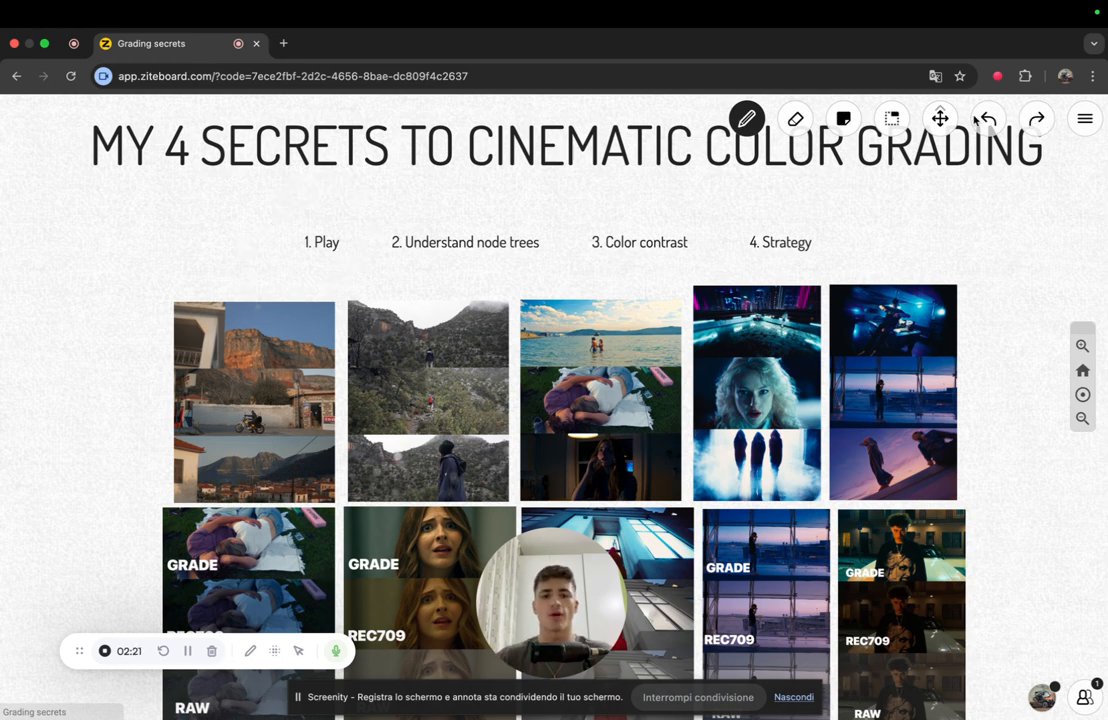
# Switch to DaVinci Resolve and set the exp node's HDR global exposure to 0.00
pyautogui.hotkey('ctrl', 'Right')
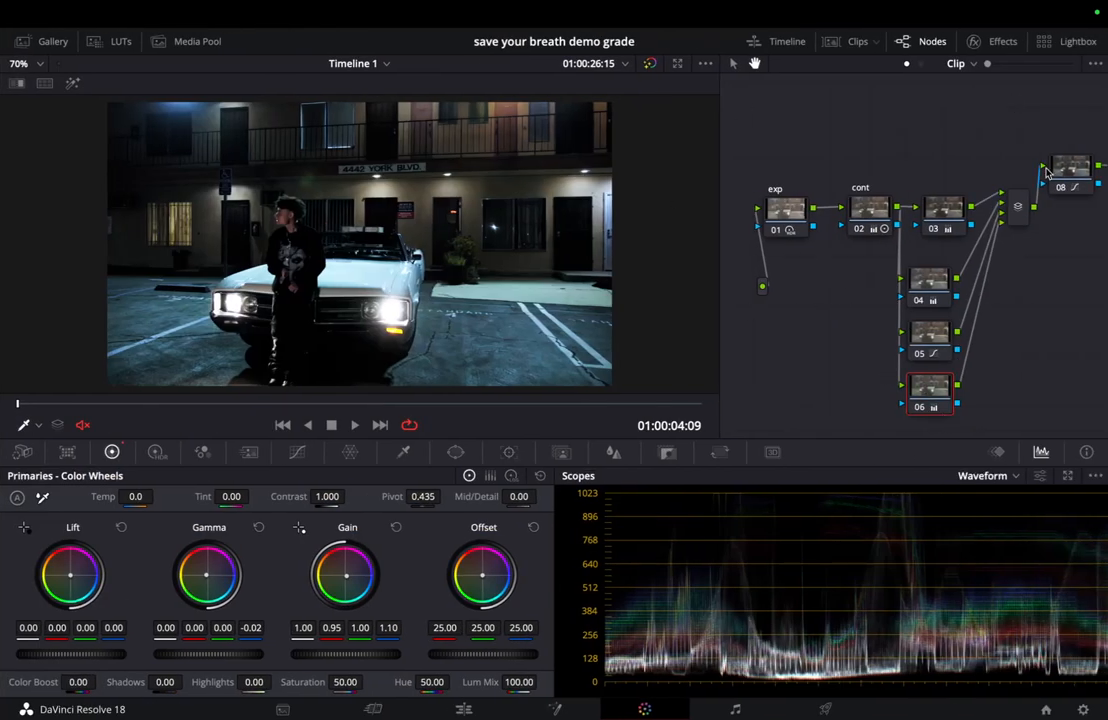
pyautogui.click(866, 213)
pyautogui.click(785, 209)
pyautogui.click(156, 452)
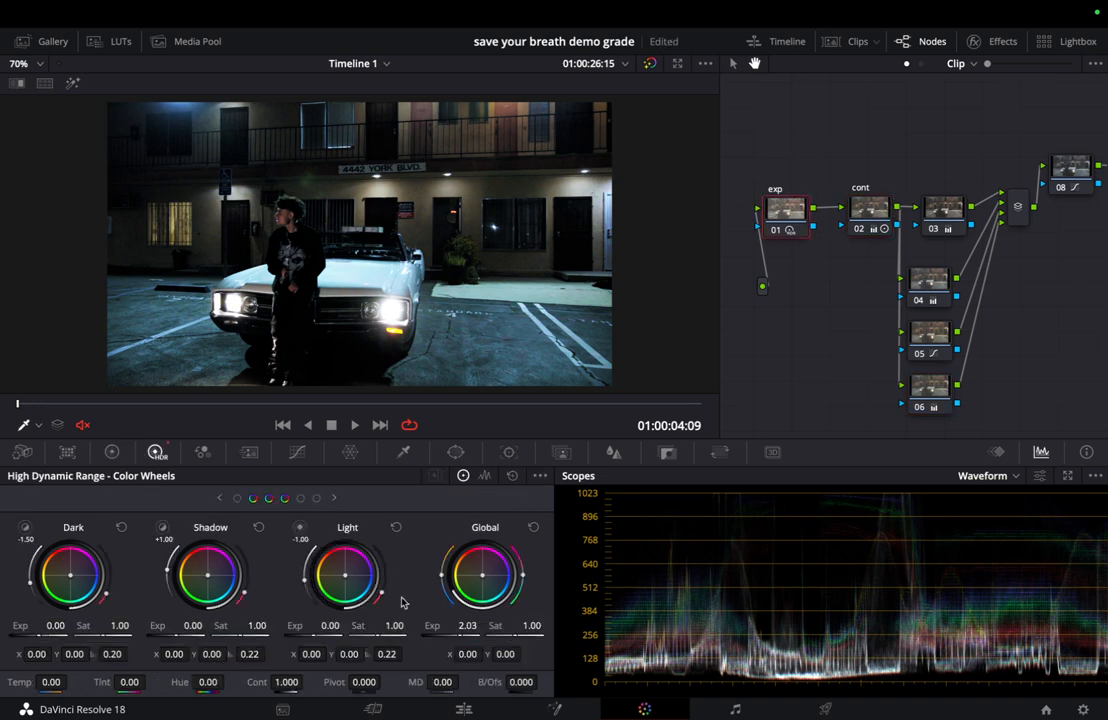
pyautogui.moveTo(447, 625); pyautogui.dragTo(287, 621)
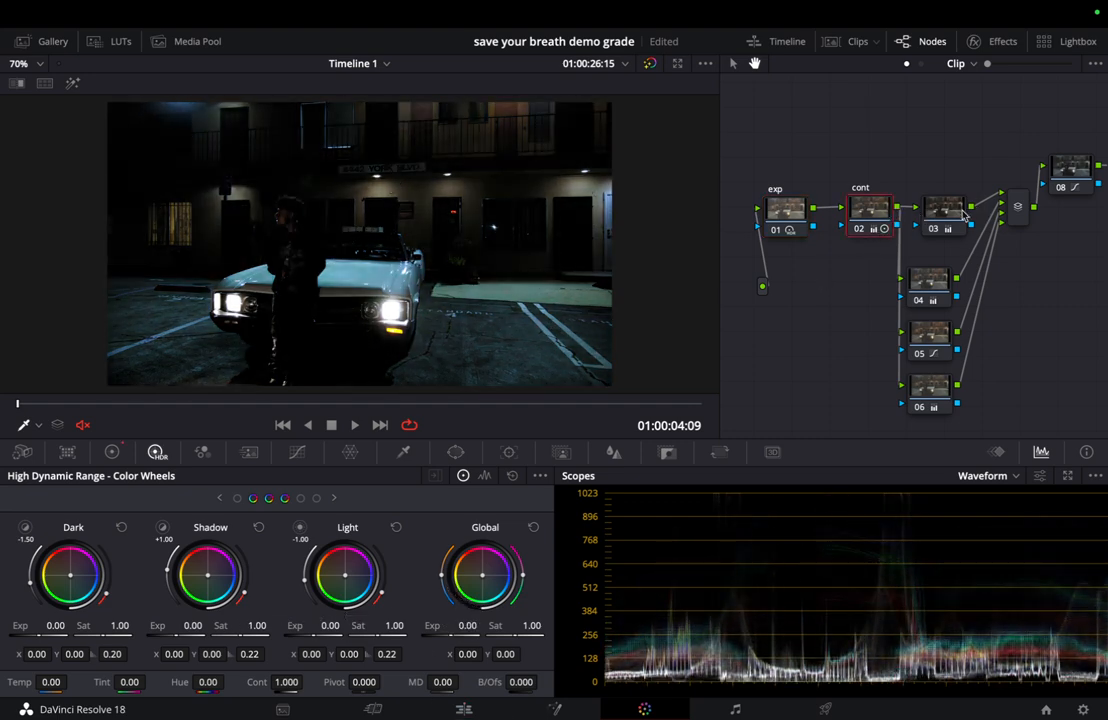
# Move the cont node higher in the graph, and give its custom curve a midtone anchor point and a raised black point
pyautogui.moveTo(879, 214); pyautogui.dragTo(865, 147)
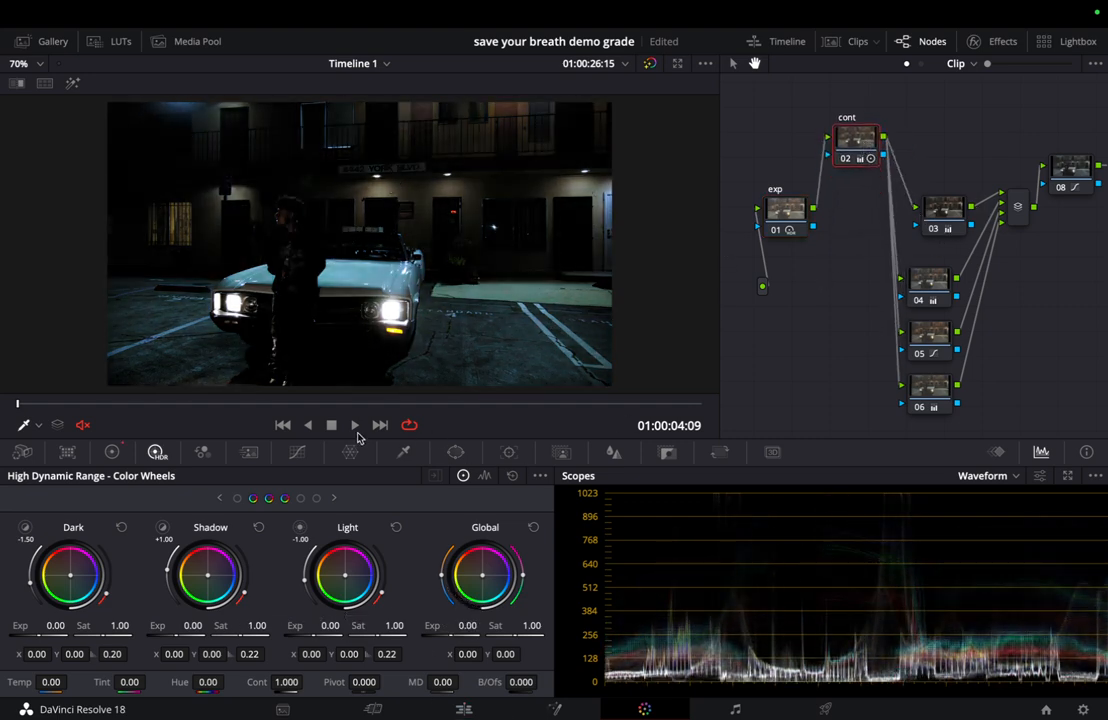
pyautogui.click(298, 452)
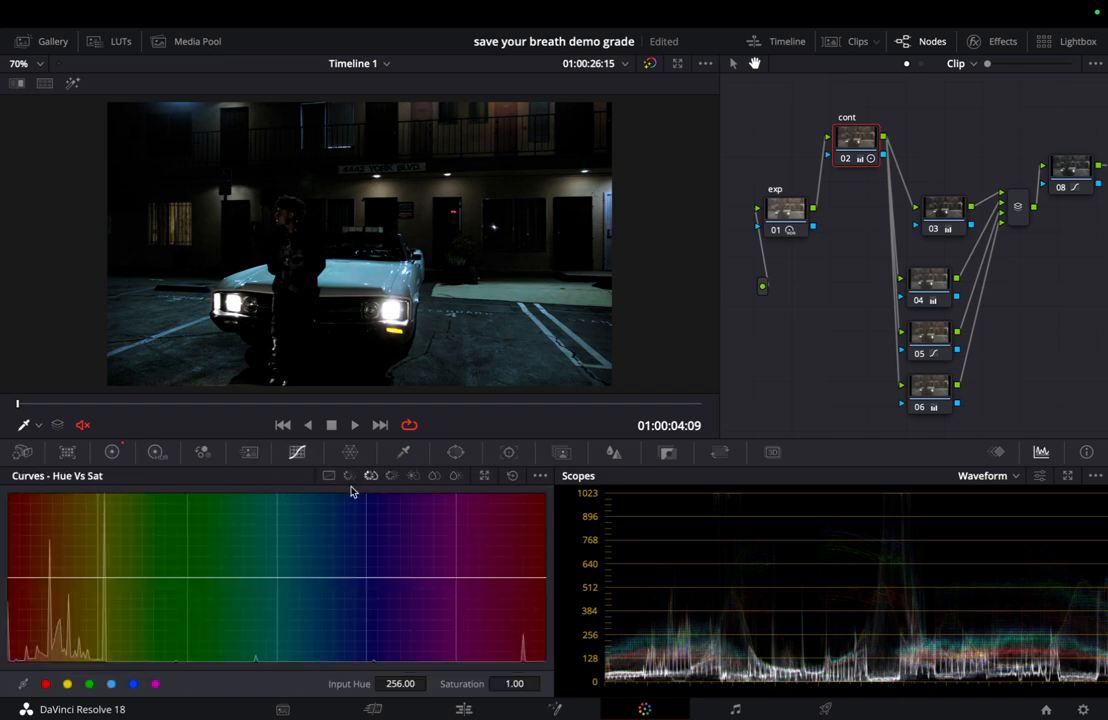
pyautogui.click(330, 476)
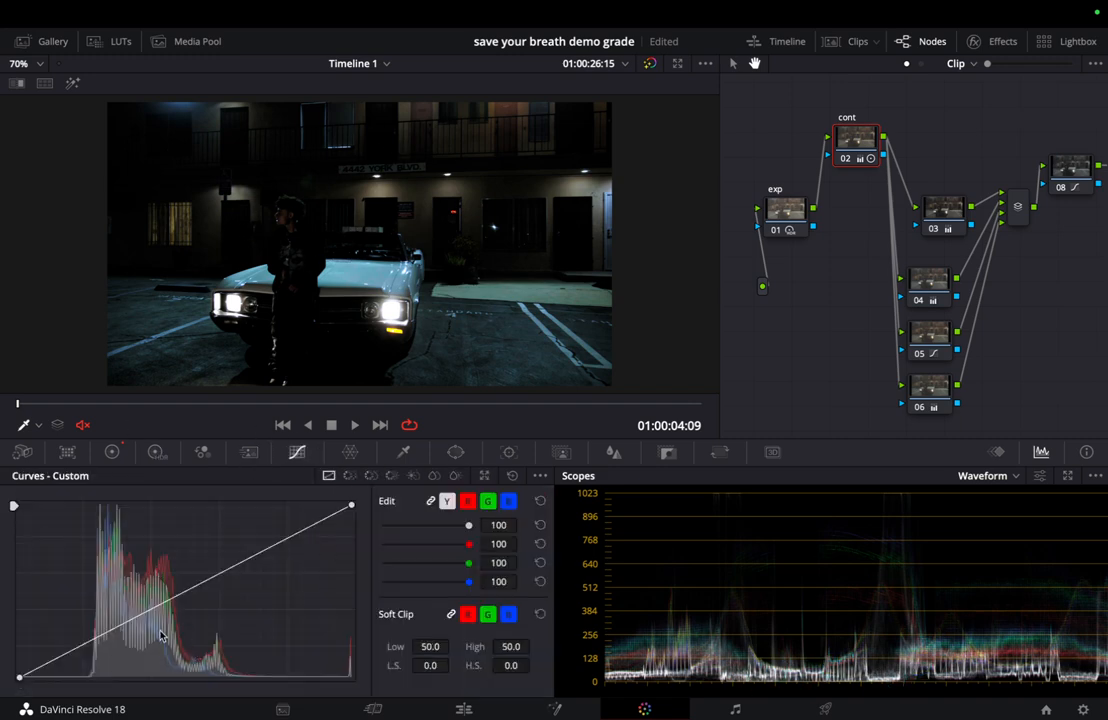
pyautogui.click(163, 605)
pyautogui.moveTo(22, 682); pyautogui.dragTo(22, 660)
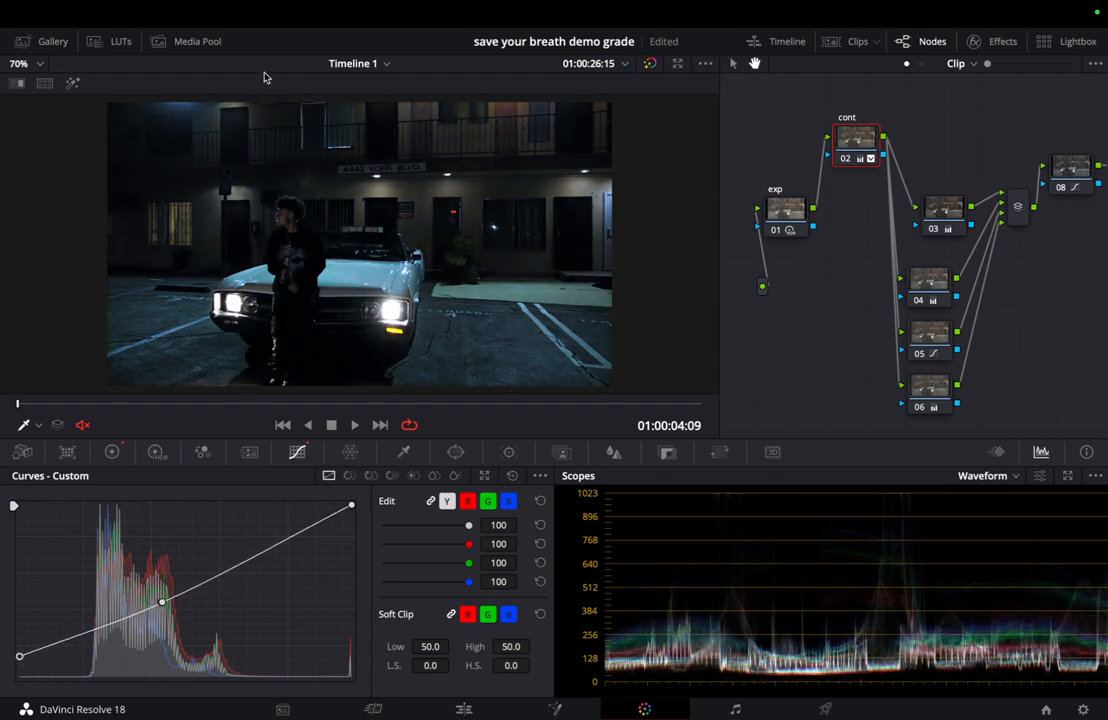
# Shift node 06's gamma slightly warmer with red at 0.01, and nudge its lift slightly away from red
pyautogui.click(948, 396)
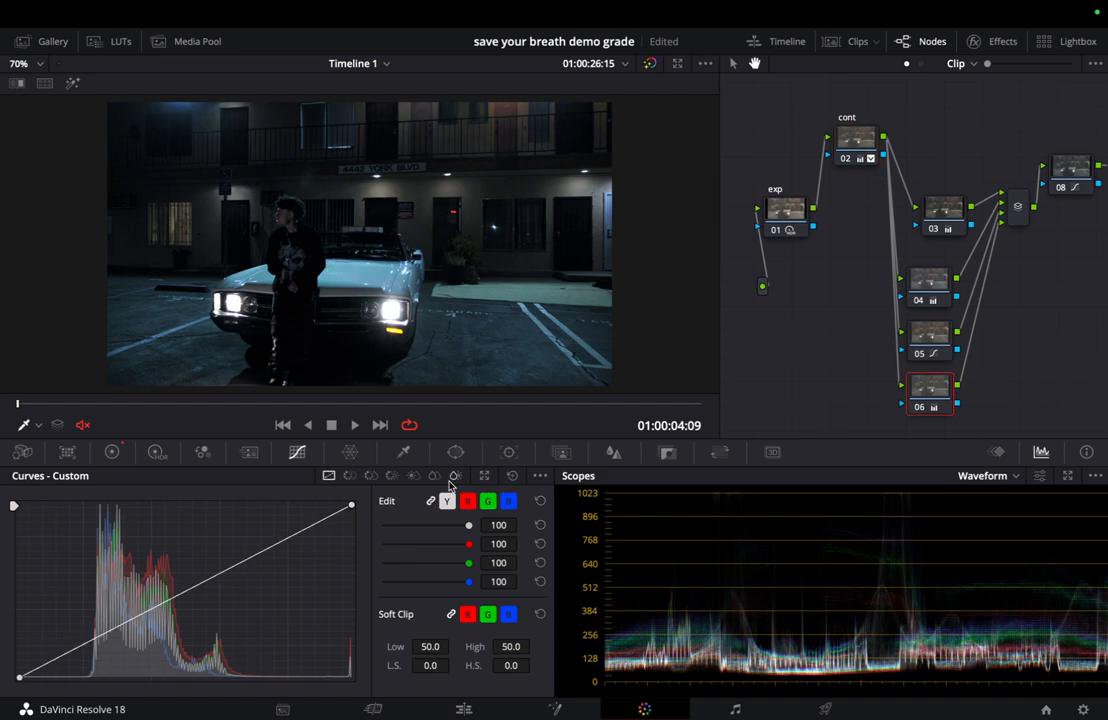
pyautogui.click(112, 452)
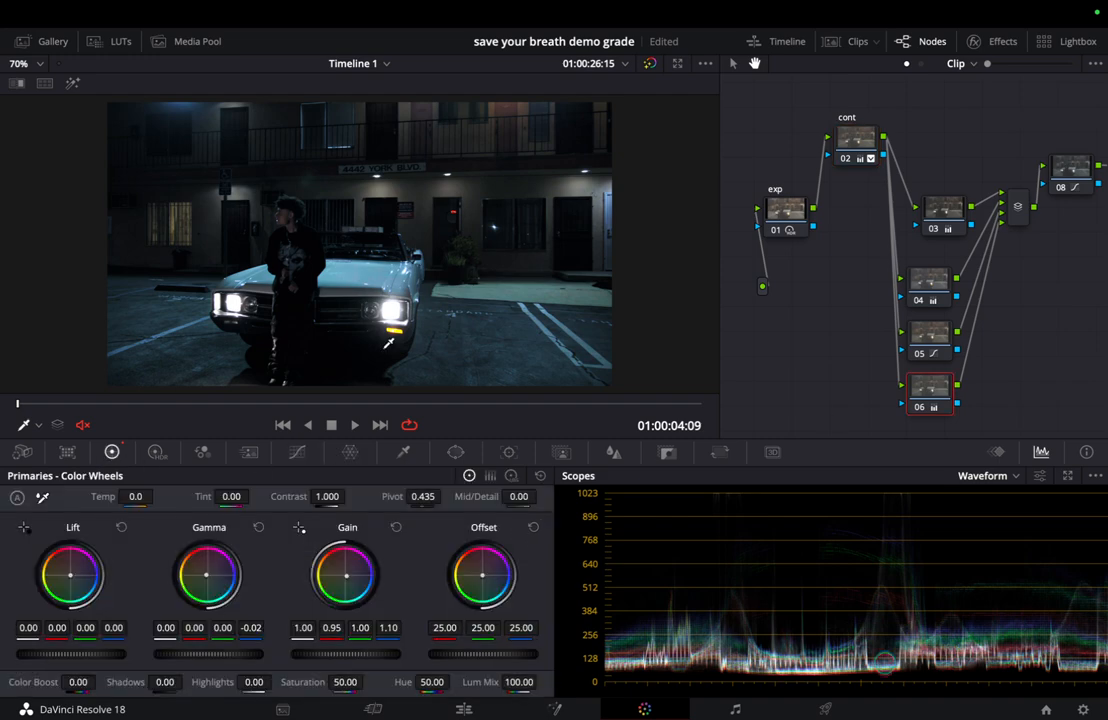
pyautogui.moveTo(207, 582)
pyautogui.mouseDown()
pyautogui.moveTo(198, 573)
pyautogui.moveTo(206, 578)
pyautogui.mouseUp()
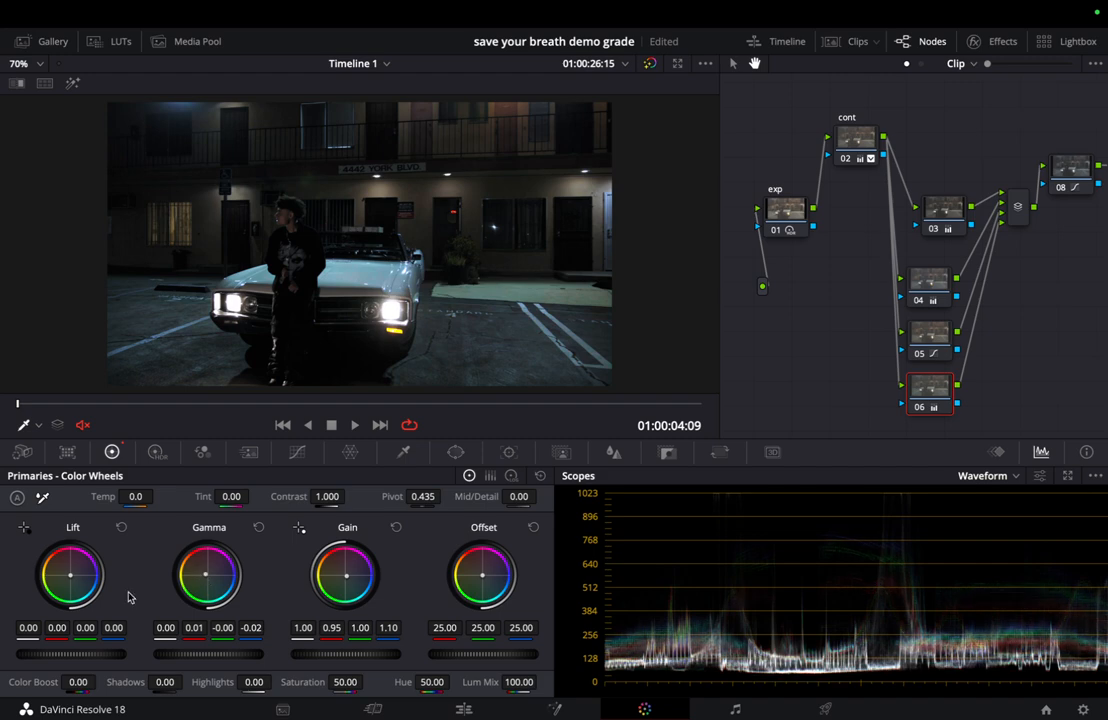
pyautogui.moveTo(72, 582); pyautogui.dragTo(72, 585)
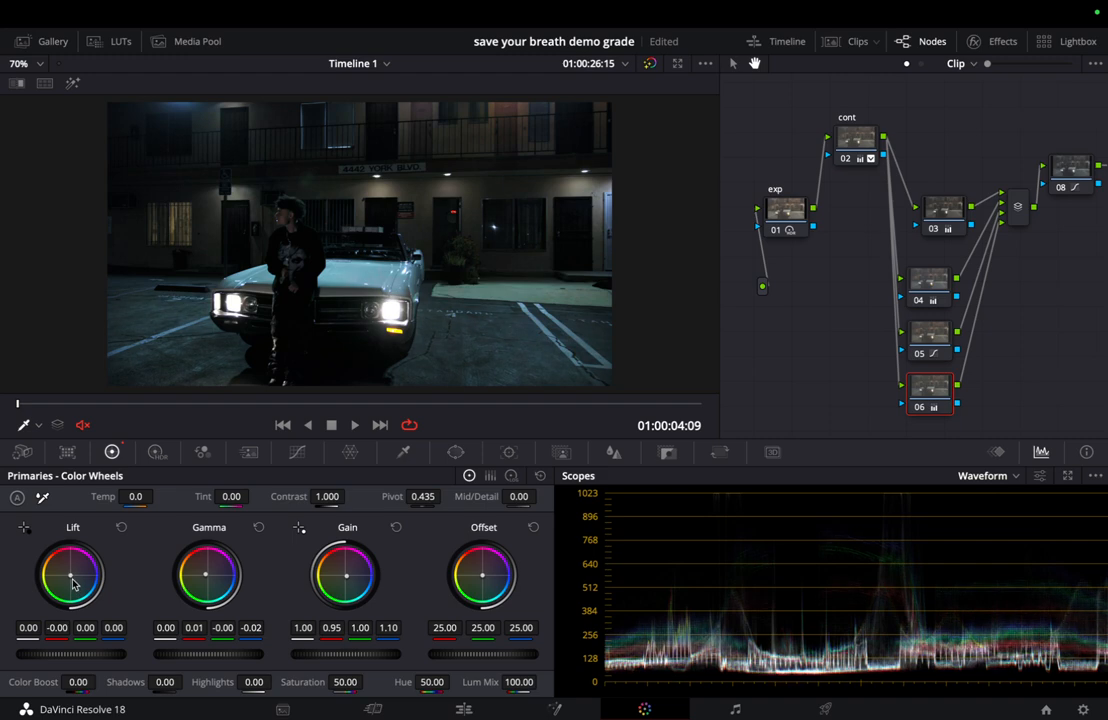
# Switch to the Ziteboard whiteboard and draw a freehand circle around "1. Play" above the image collages
pyautogui.hotkey('ctrl', 'Left')
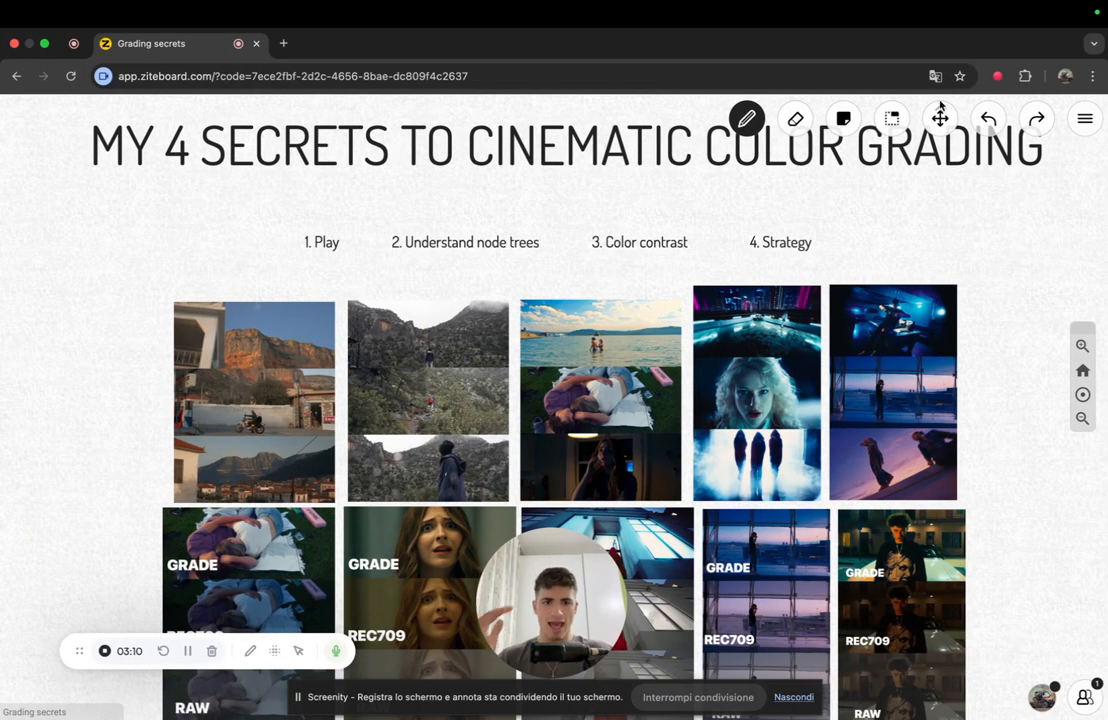
pyautogui.moveTo(330, 205)
pyautogui.mouseDown()
pyautogui.moveTo(271, 288)
pyautogui.moveTo(312, 219)
pyautogui.mouseUp()
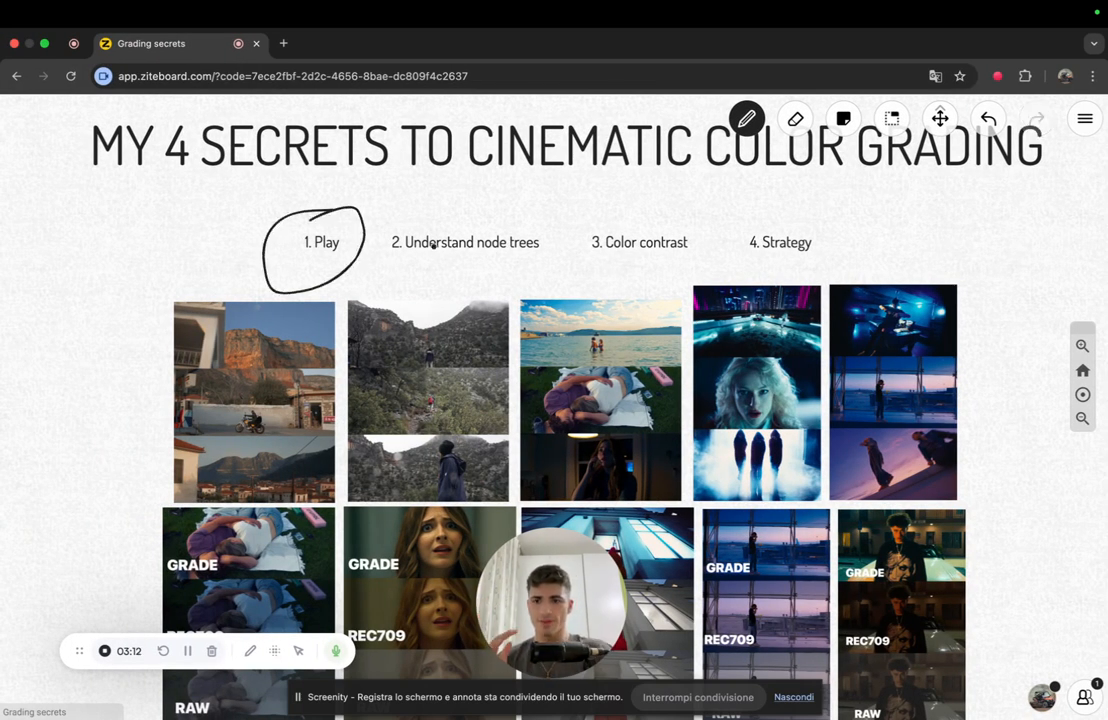
pyautogui.click(940, 118)
pyautogui.moveTo(1004, 361)
pyautogui.mouseDown()
pyautogui.moveTo(1026, 225)
pyautogui.moveTo(1002, 270)
pyautogui.mouseUp()
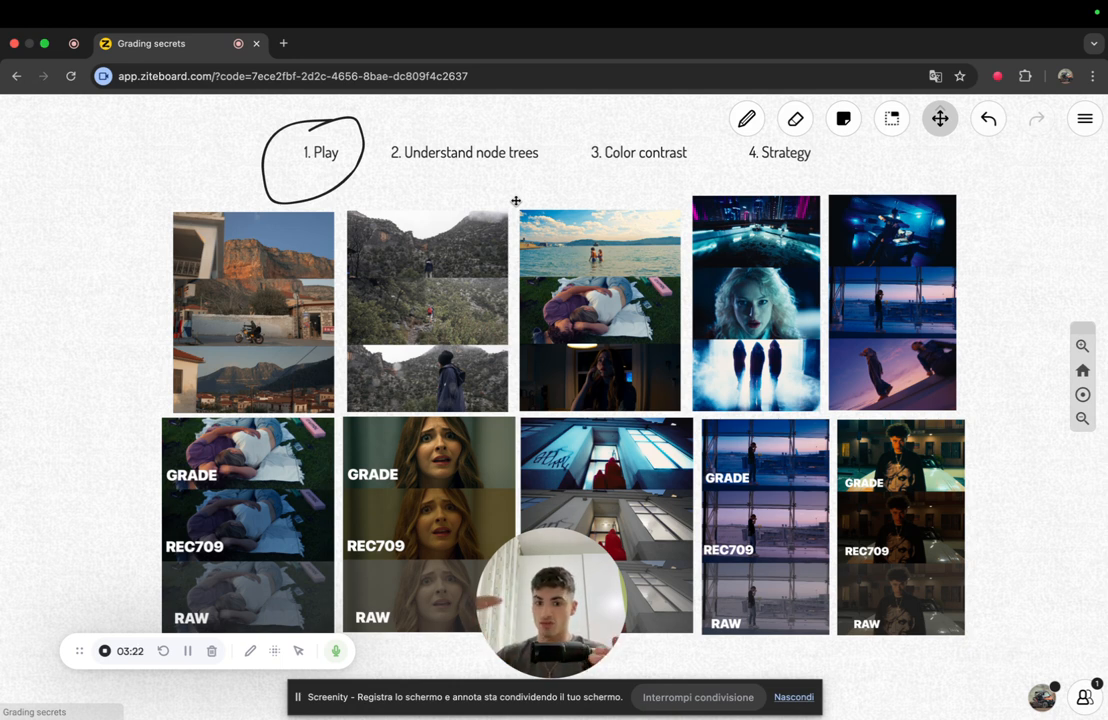
# Remove the circle around "1. Play" and draw a freehand box around "2. Understand node trees"
pyautogui.moveTo(626, 178); pyautogui.dragTo(637, 216)
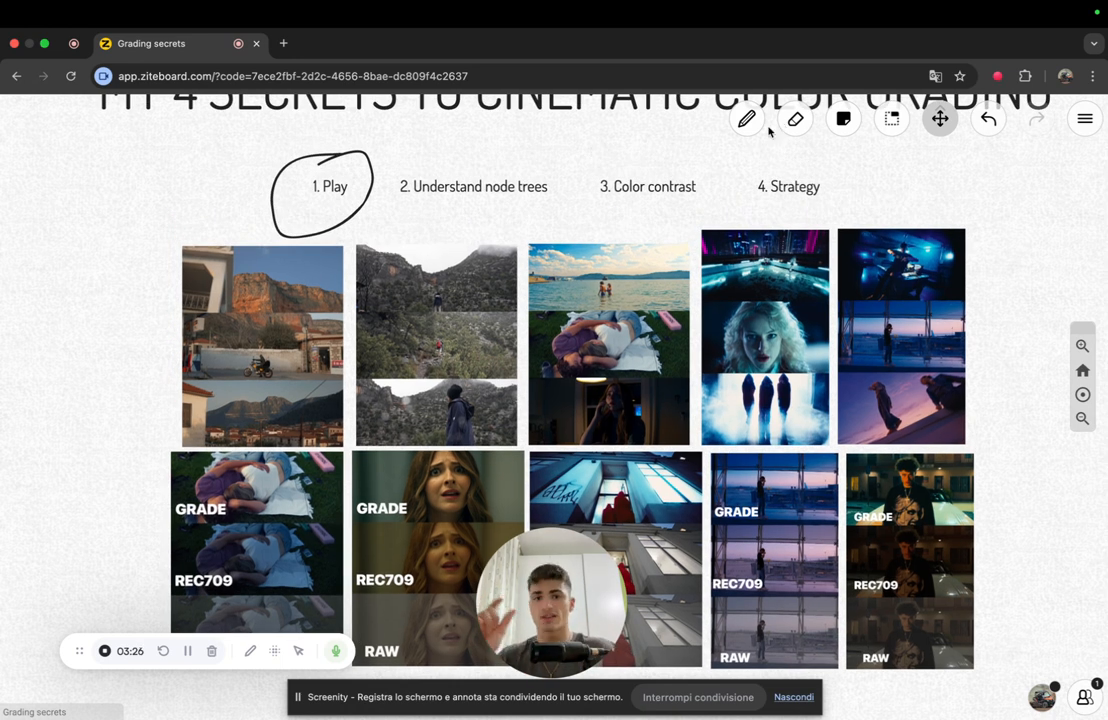
pyautogui.click(758, 119)
pyautogui.moveTo(88, 223); pyautogui.dragTo(589, 234)
pyautogui.click(988, 124)
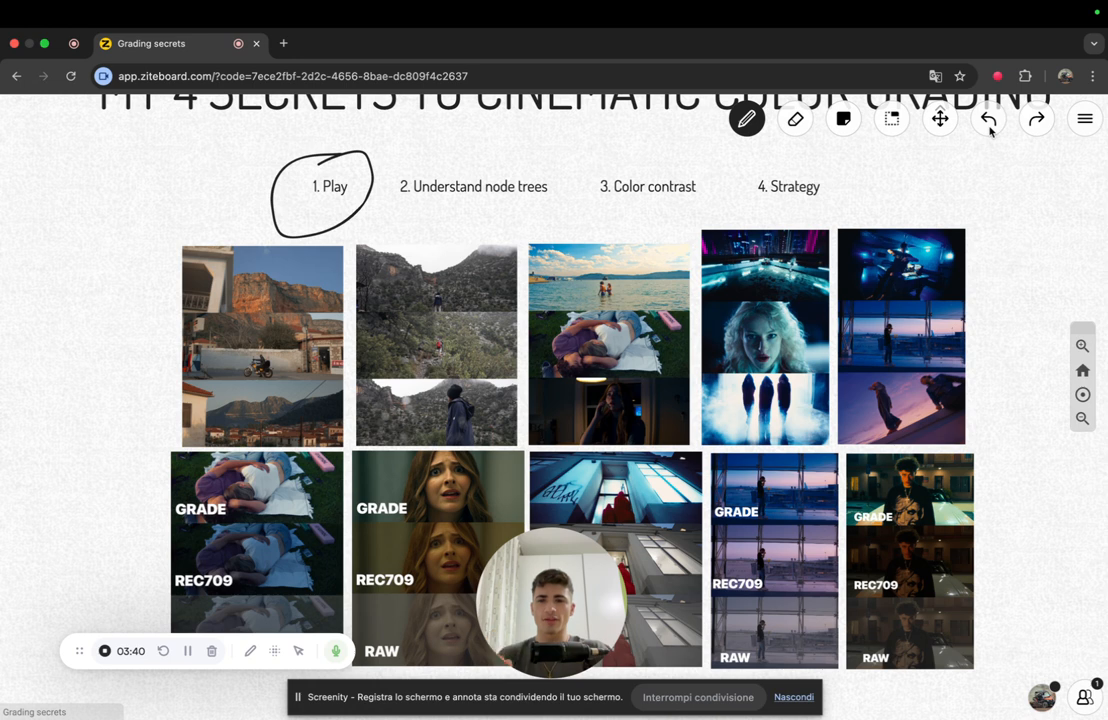
pyautogui.click(989, 124)
pyautogui.moveTo(392, 198)
pyautogui.mouseDown()
pyautogui.moveTo(541, 202)
pyautogui.moveTo(547, 173)
pyautogui.moveTo(442, 171)
pyautogui.moveTo(392, 196)
pyautogui.mouseUp()
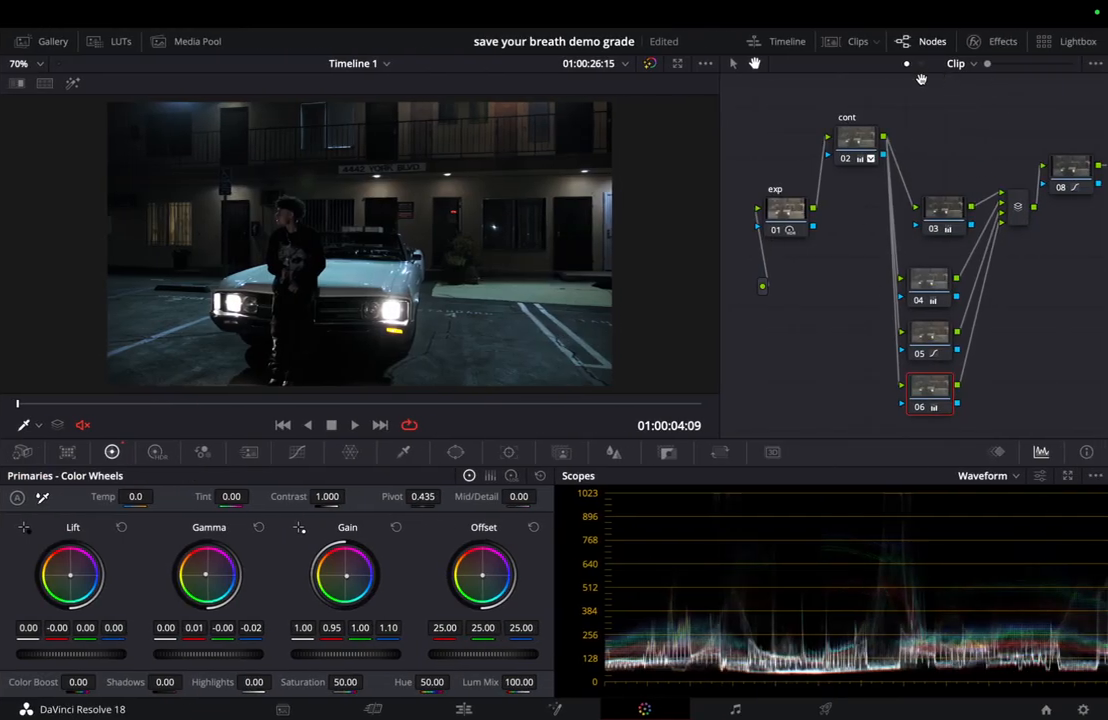
# Switch to DaVinci Resolve, widen the node graph area, and move the cst node up and away from the pw node
pyautogui.moveTo(1001, 153); pyautogui.dragTo(926, 139)
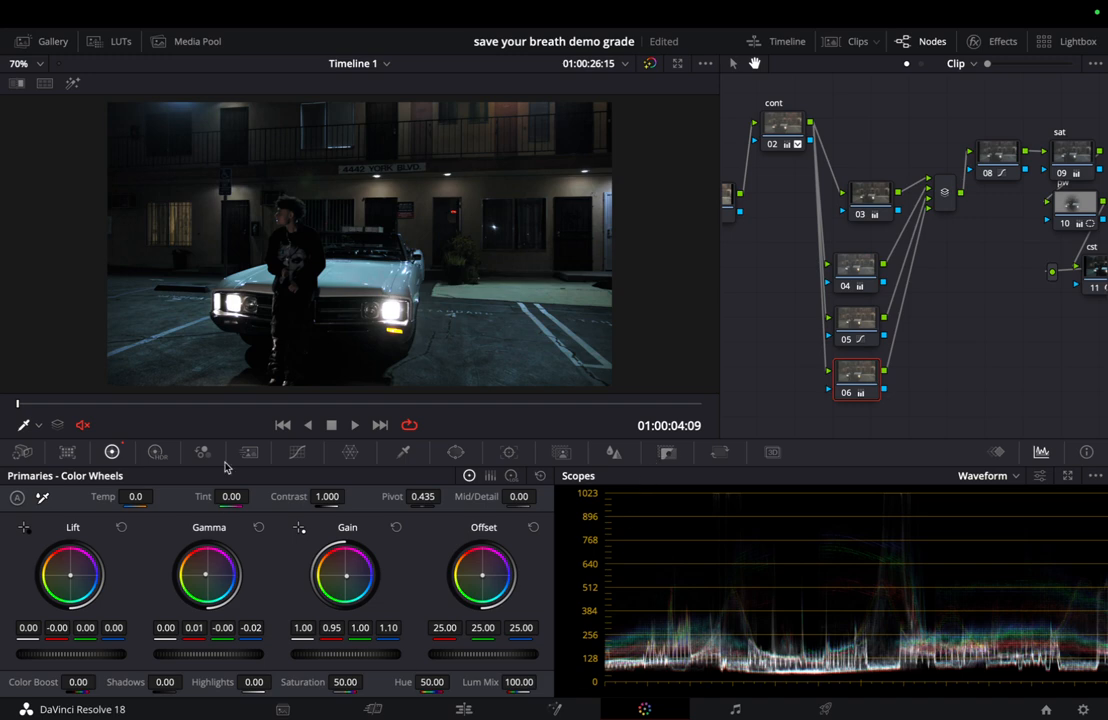
pyautogui.moveTo(900, 144); pyautogui.dragTo(831, 167)
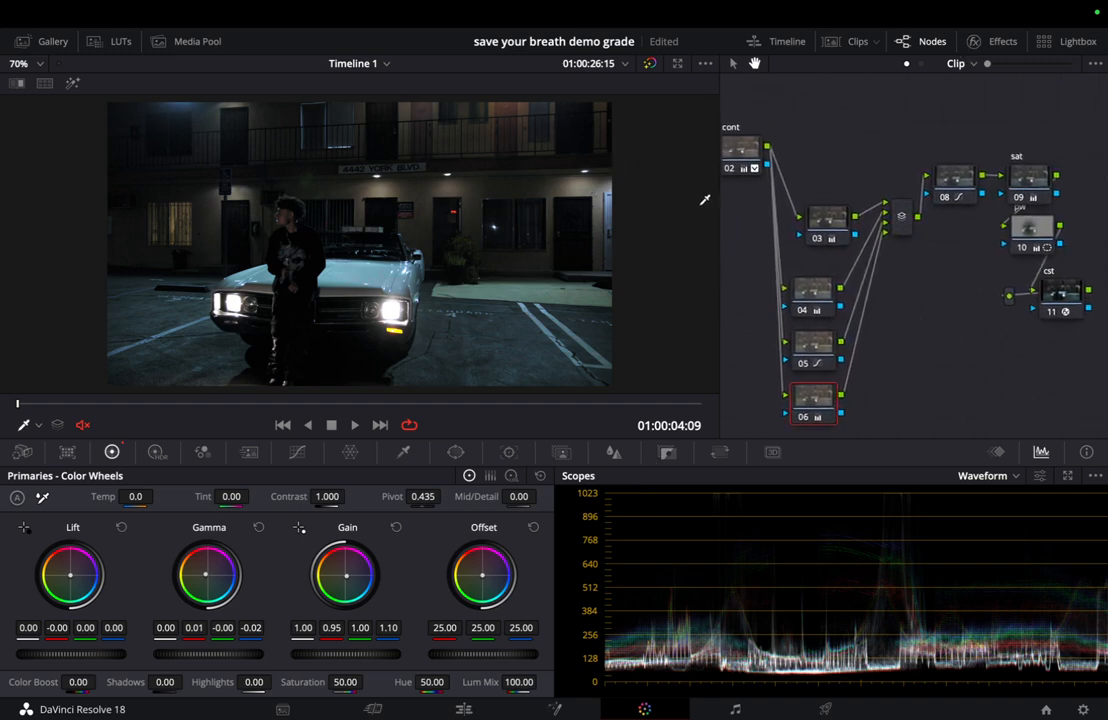
pyautogui.moveTo(717, 215); pyautogui.dragTo(583, 215)
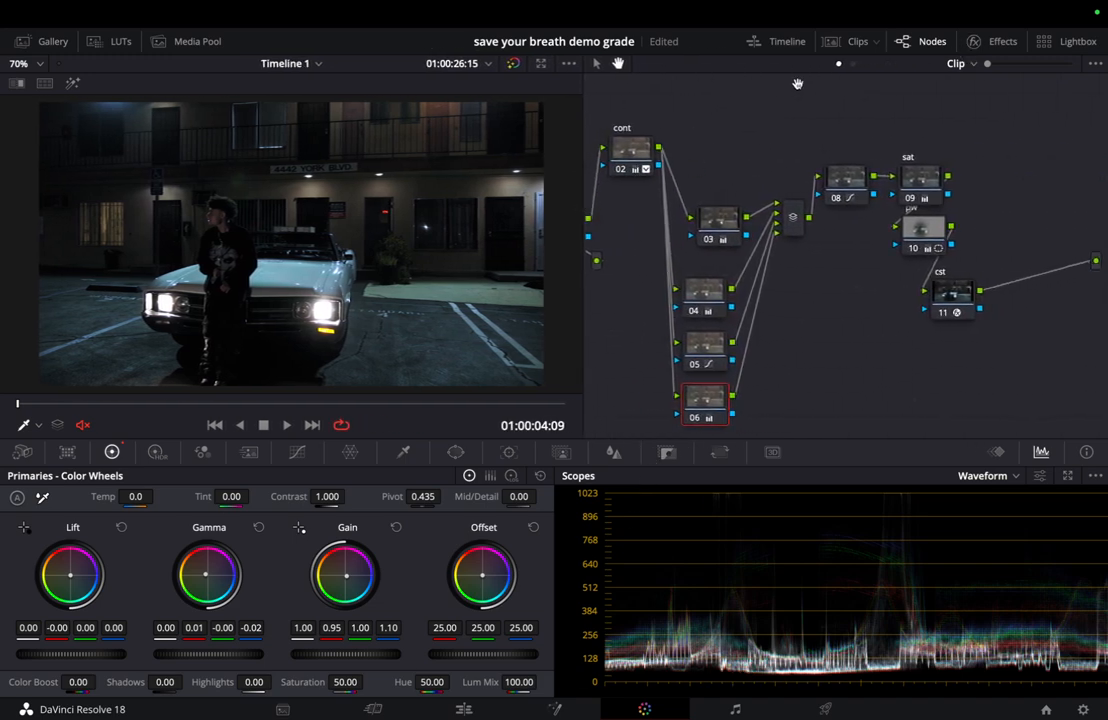
pyautogui.moveTo(720, 130); pyautogui.dragTo(809, 128)
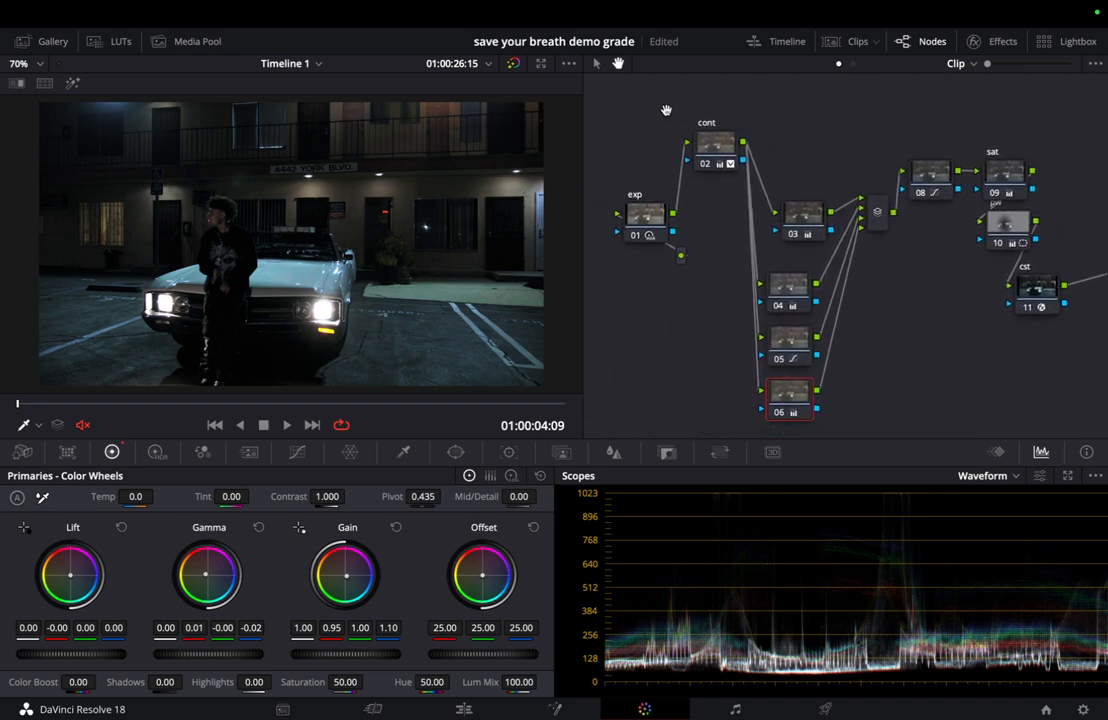
pyautogui.click(597, 64)
pyautogui.moveTo(1037, 288); pyautogui.dragTo(1103, 217)
pyautogui.click(618, 63)
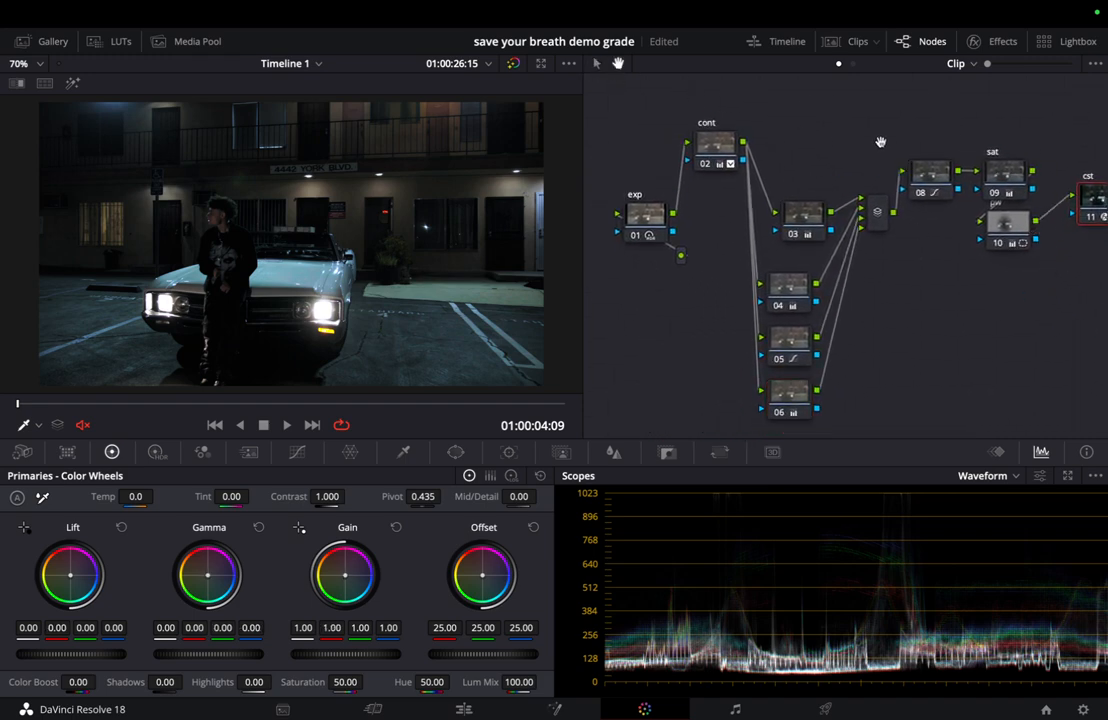
# Move the pw node up into the row between the sat and cst nodes
pyautogui.moveTo(880, 141); pyautogui.dragTo(653, 148)
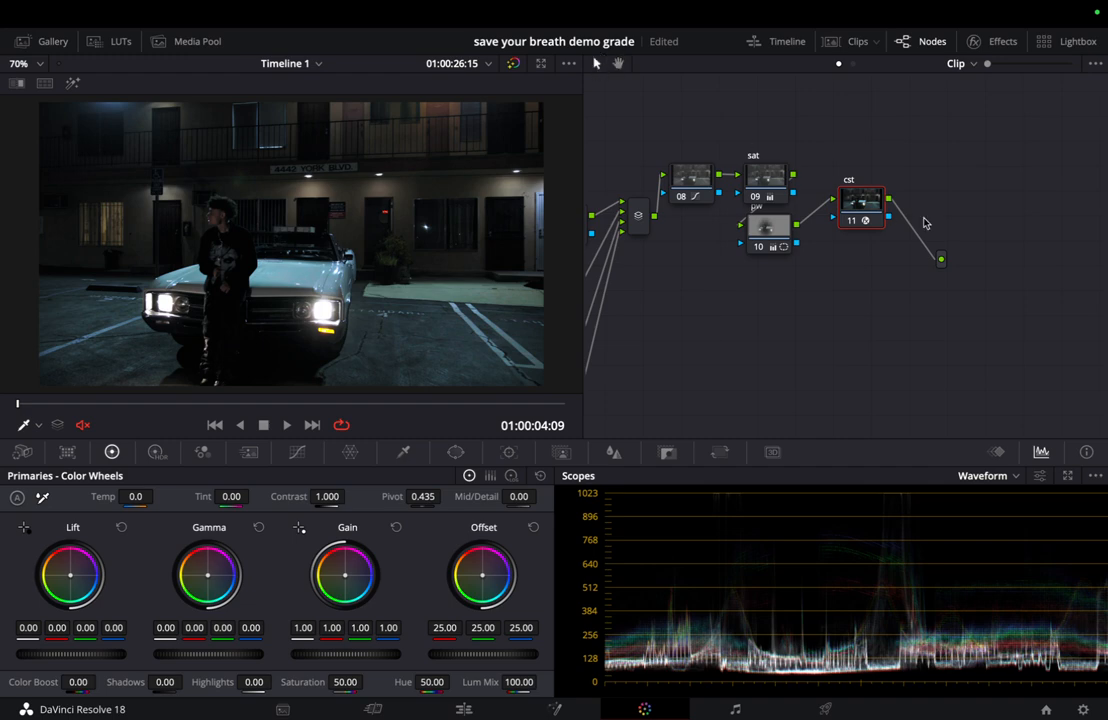
pyautogui.moveTo(768, 226); pyautogui.dragTo(830, 182)
pyautogui.moveTo(573, 13)
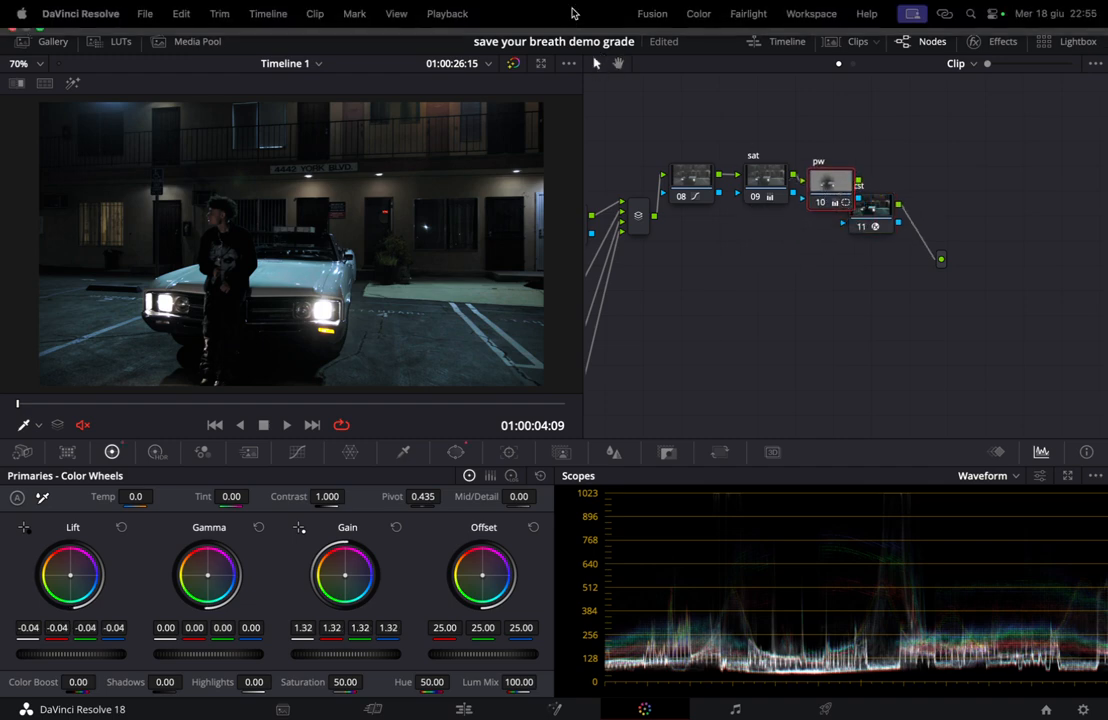
pyautogui.click(618, 63)
pyautogui.moveTo(640, 112); pyautogui.dragTo(801, 106)
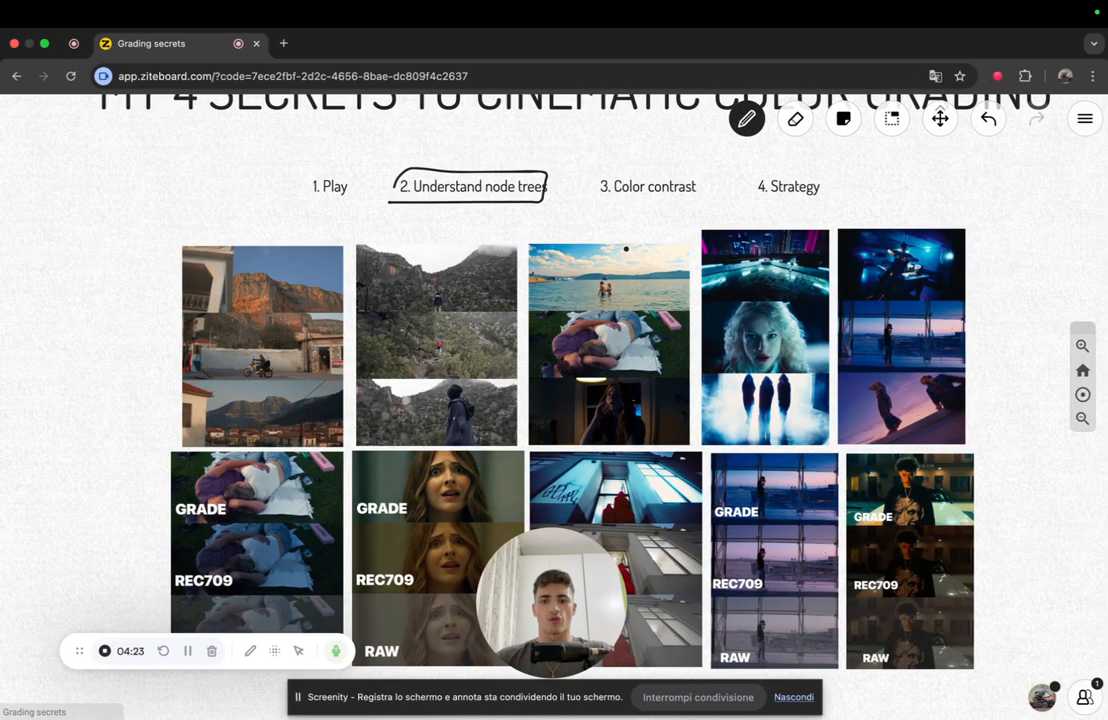
# On the Ziteboard whiteboard, write the note "Honest cokor" below "2. Understand node trees" and erase it
pyautogui.click(756, 123)
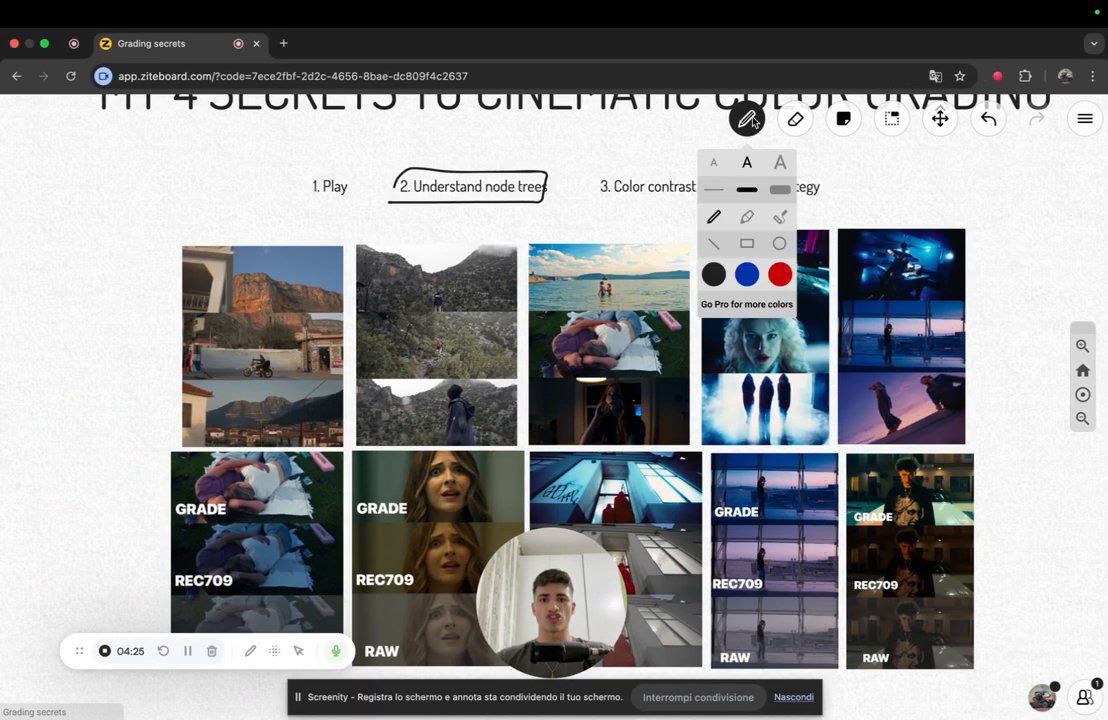
pyautogui.write('Honest cokor')
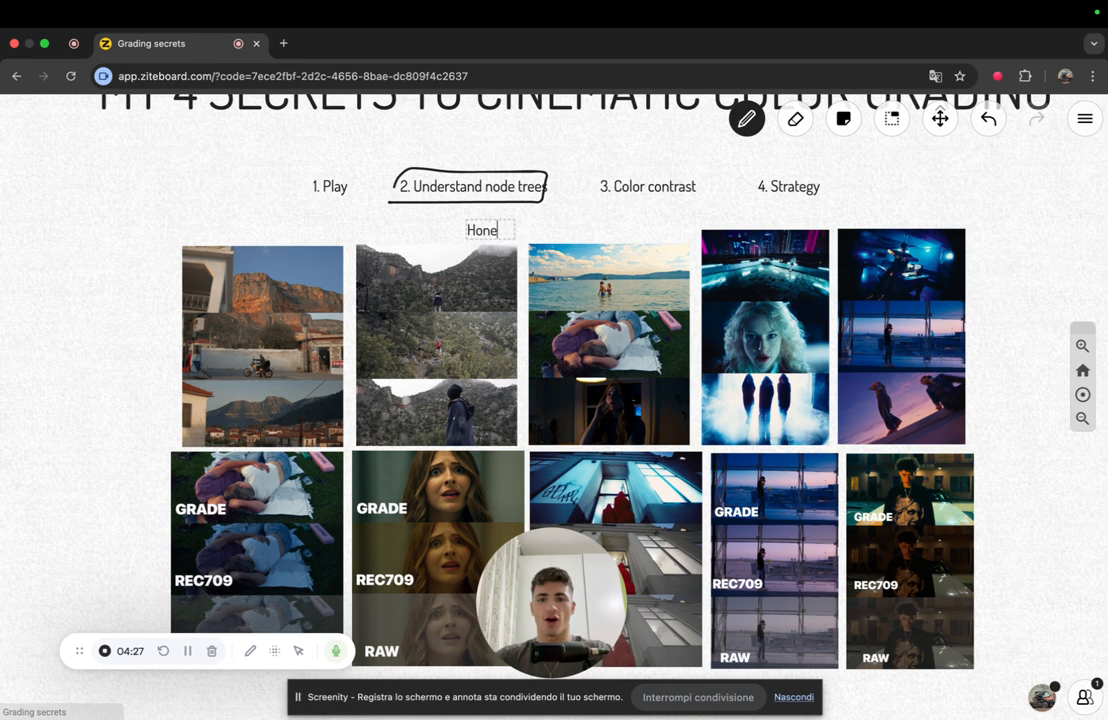
pyautogui.press('BackSpace')
pyautogui.press('BackSpace')
pyautogui.press('BackSpace')
pyautogui.write('lor')
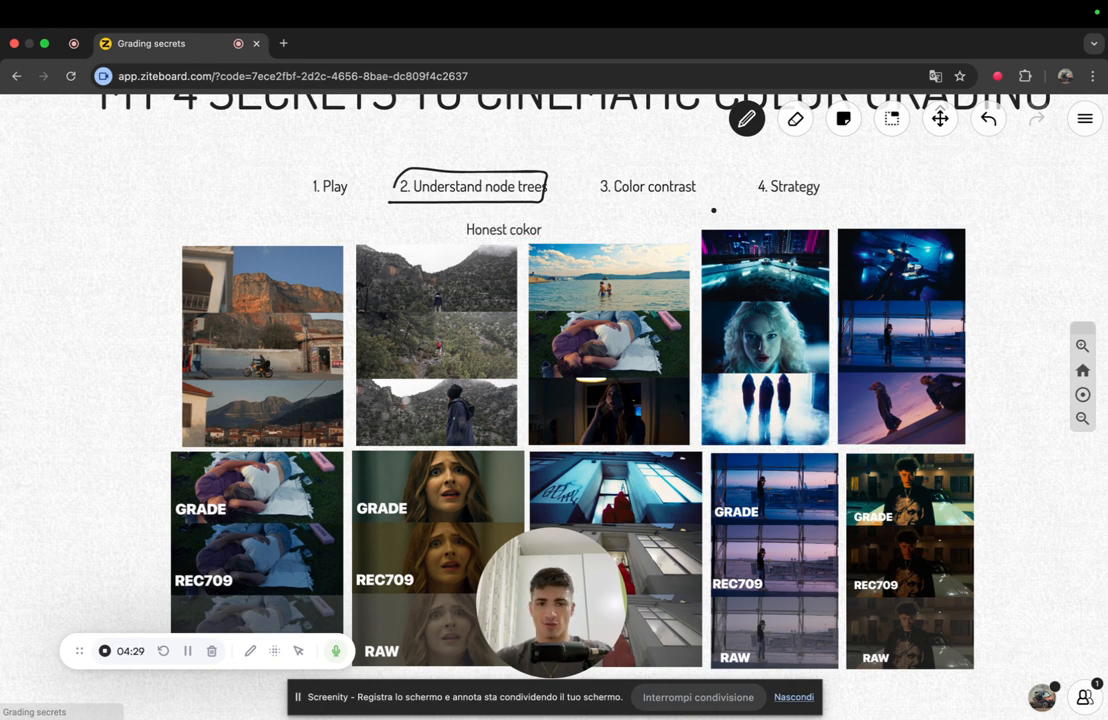
pyautogui.click(796, 118)
pyautogui.click(520, 229)
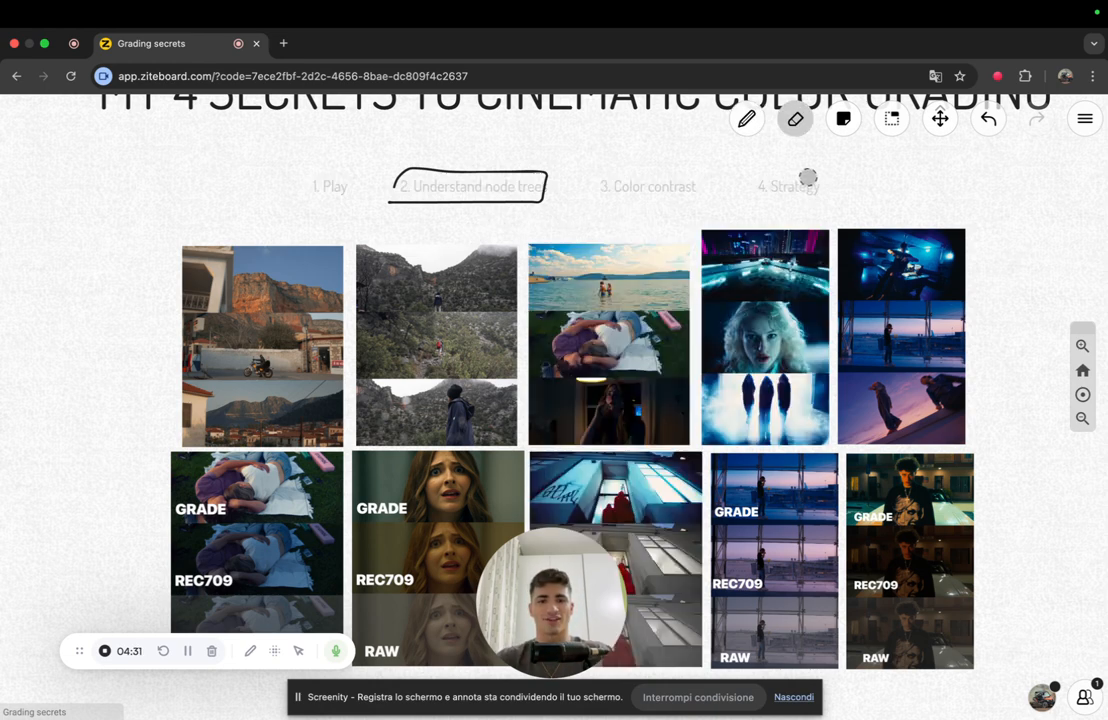
pyautogui.click(746, 118)
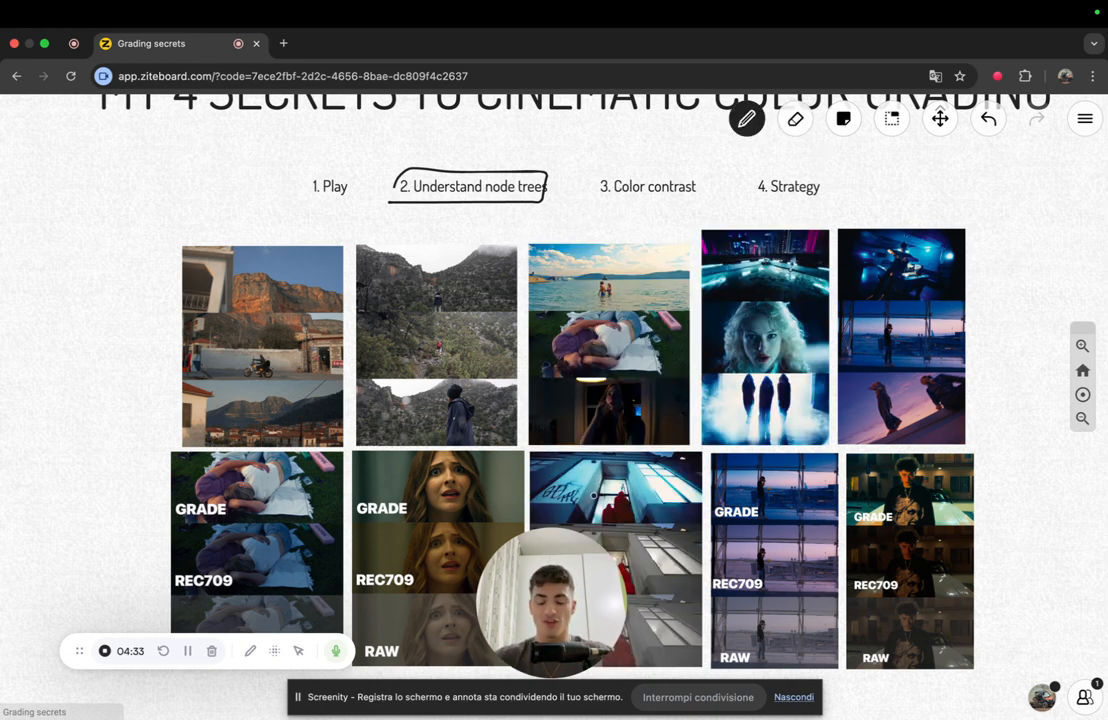
# Glance at the node tree in DaVinci Resolve, then examine the GRADE, REC709 and RAW comparison collages on the whiteboard up close
pyautogui.hotkey('ctrl', 'Right')
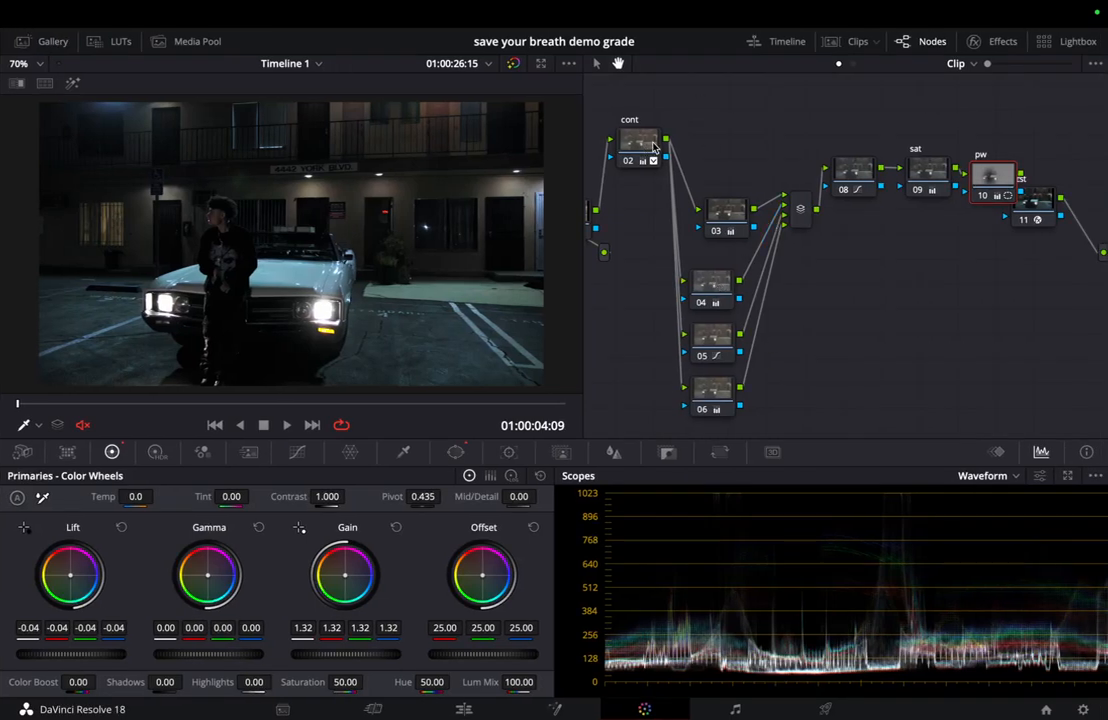
pyautogui.hotkey('ctrl', 'Left')
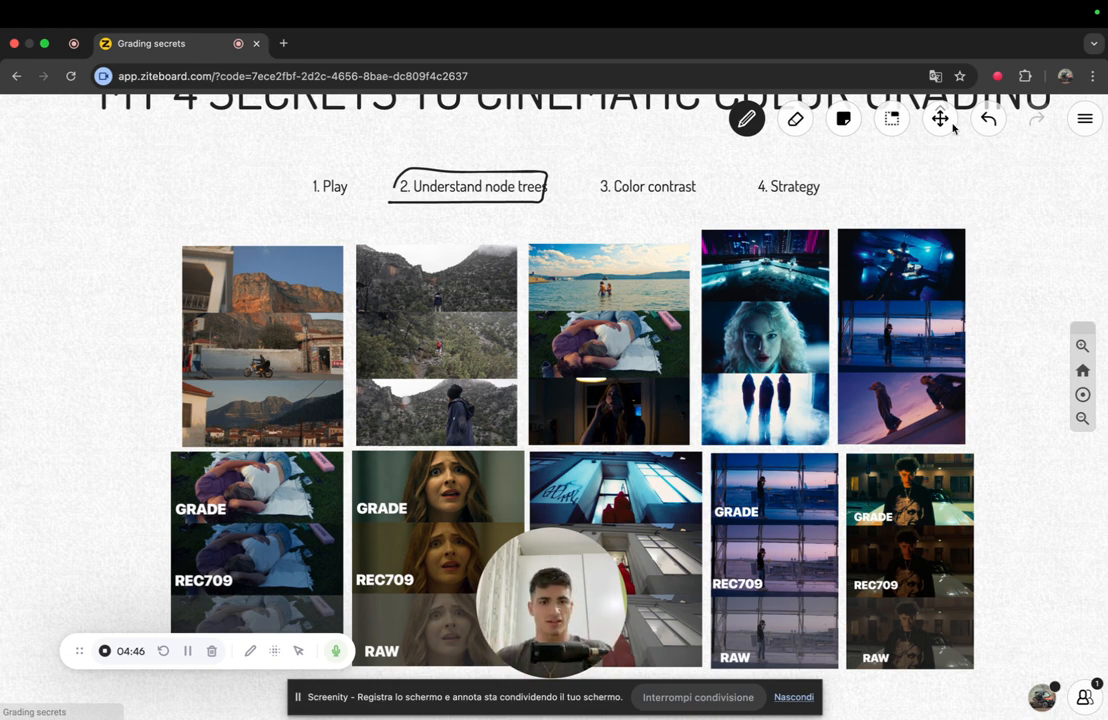
pyautogui.scroll(-5, 700, 350)
pyautogui.scroll(5, 371, 354)
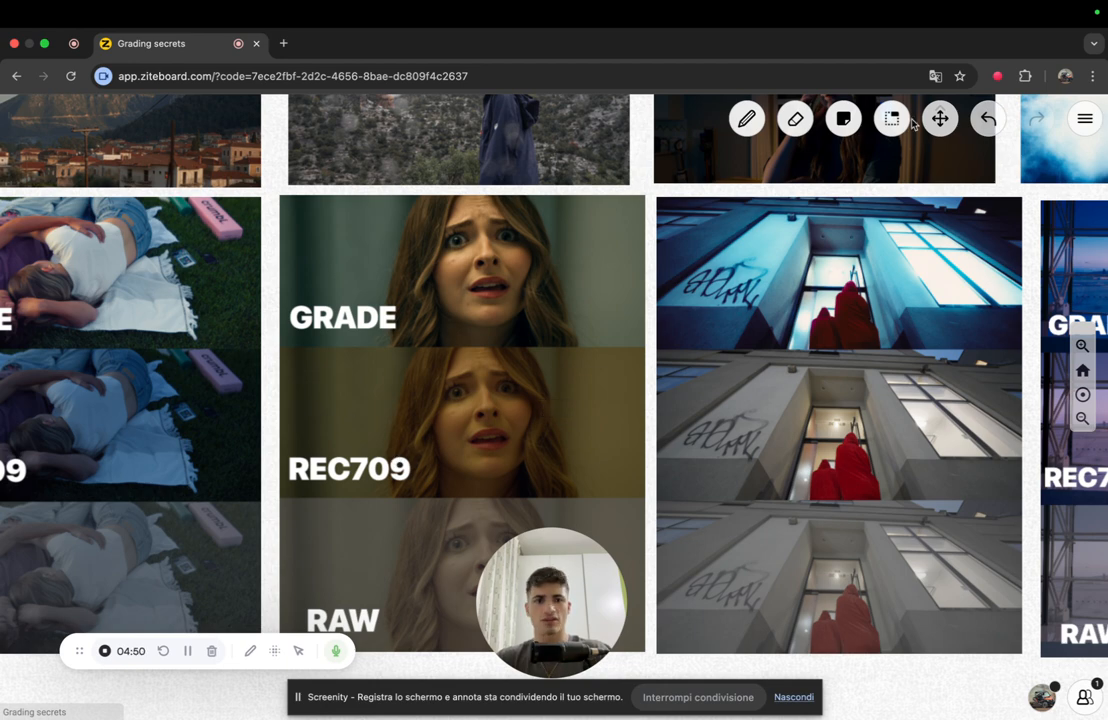
pyautogui.moveTo(881, 714); pyautogui.dragTo(973, 566)
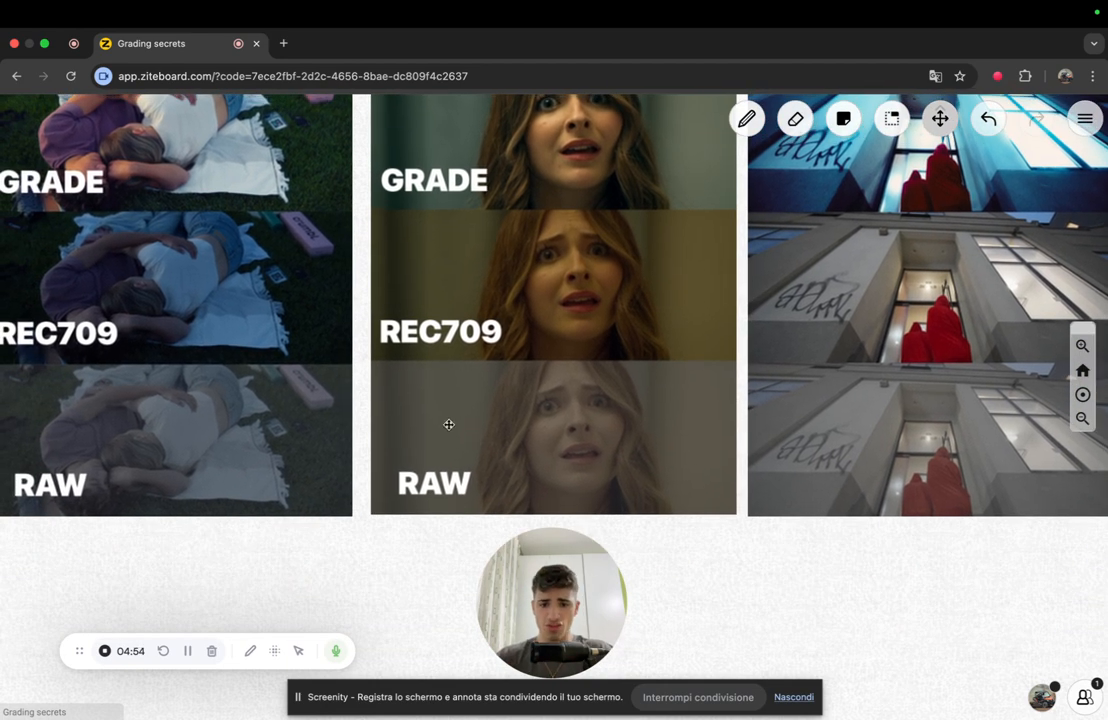
pyautogui.scroll(2, 437, 396)
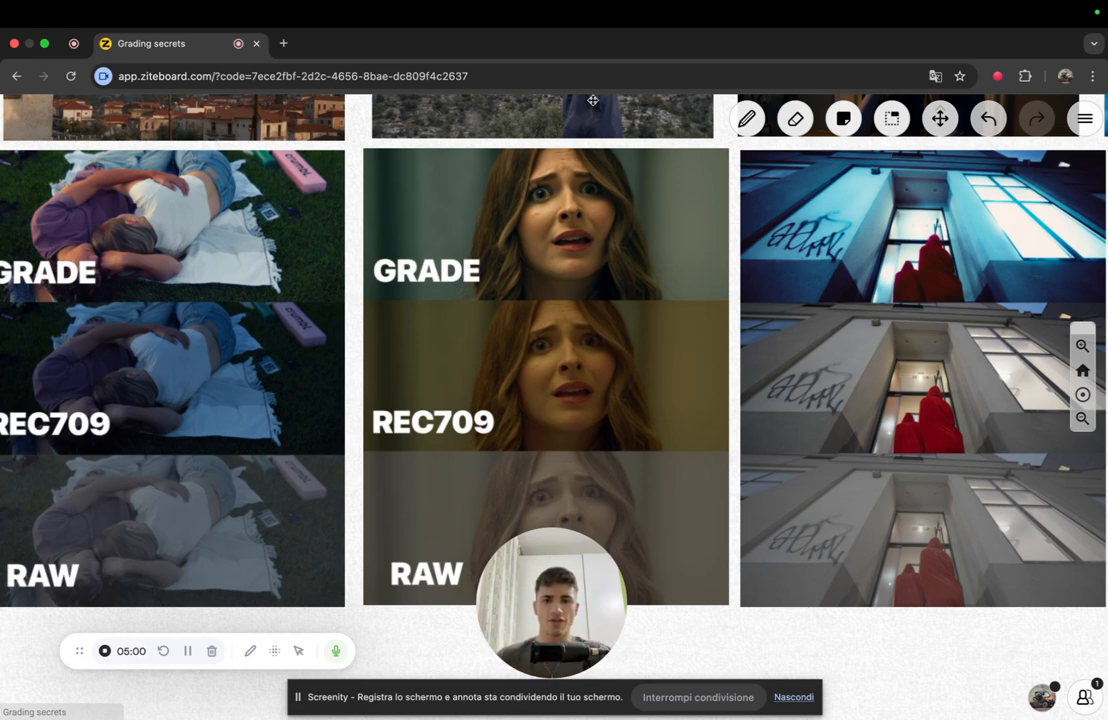
pyautogui.click(942, 119)
pyautogui.scroll(1, 602, 357)
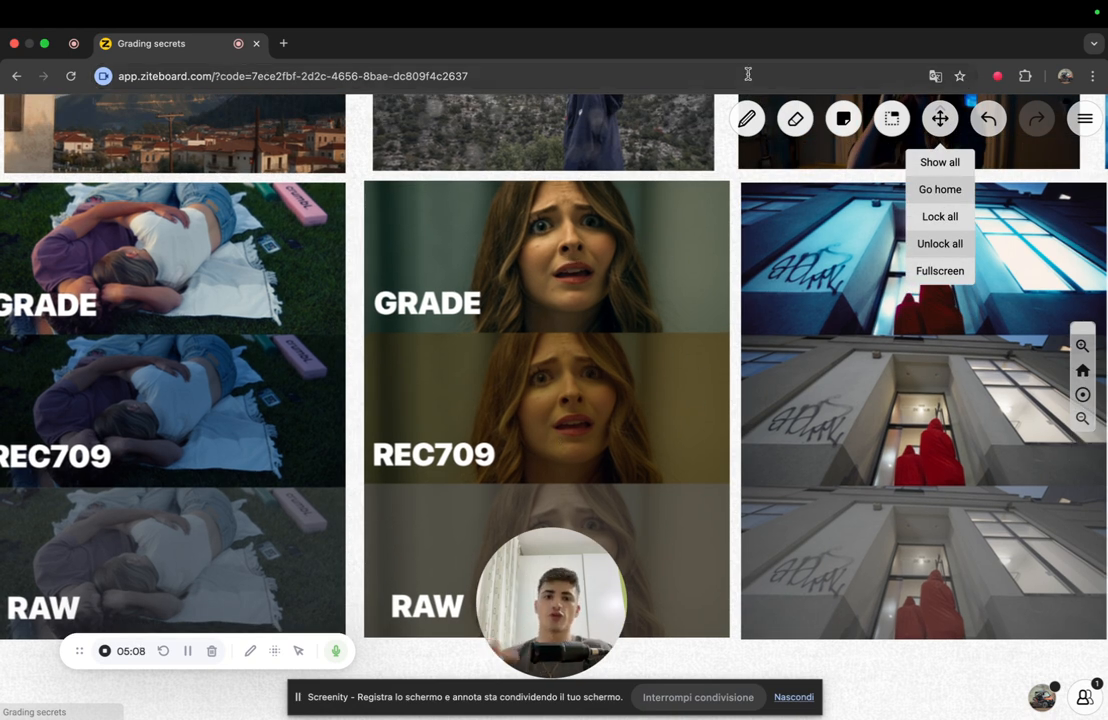
# Switch to DaVinci Resolve, insert a blank corrector node before the exp node, and arrange the two nodes ahead of cont
pyautogui.hotkey('ctrl', 'Right')
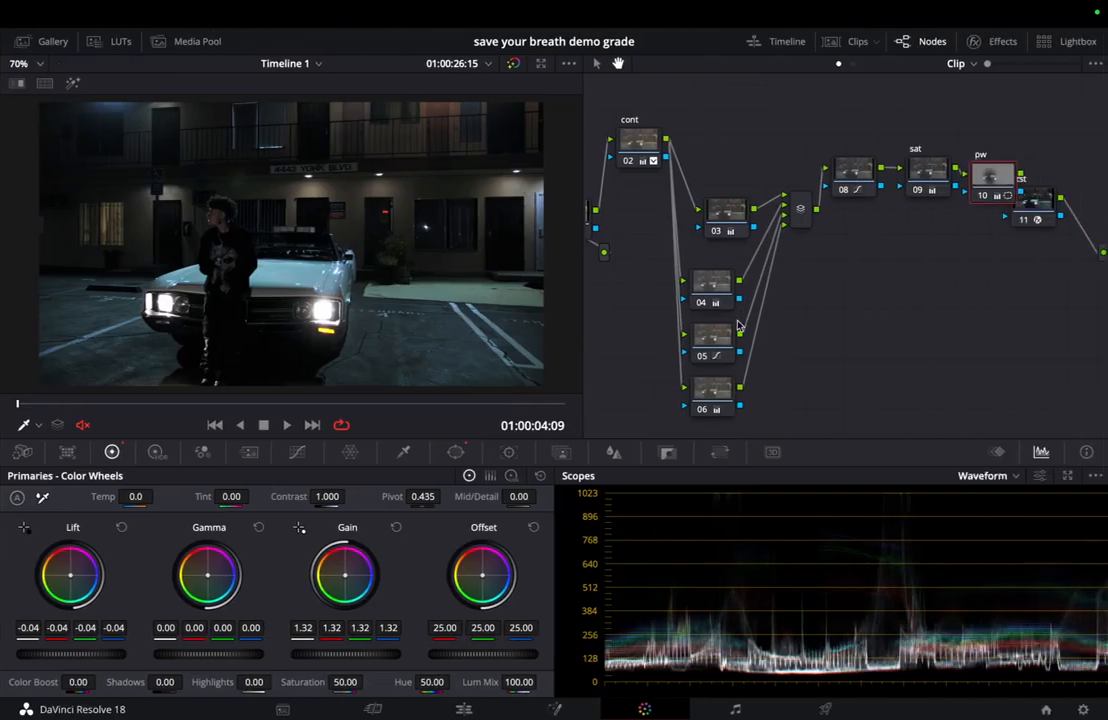
pyautogui.moveTo(774, 94); pyautogui.dragTo(900, 138)
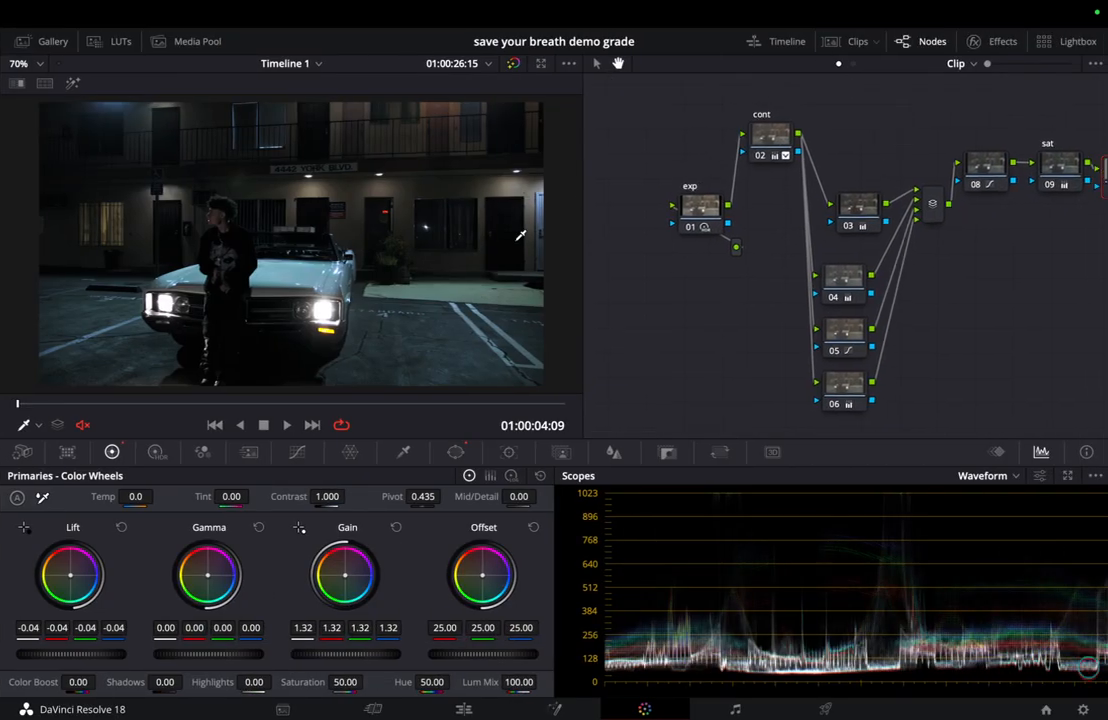
pyautogui.hotkey('shift', 's')
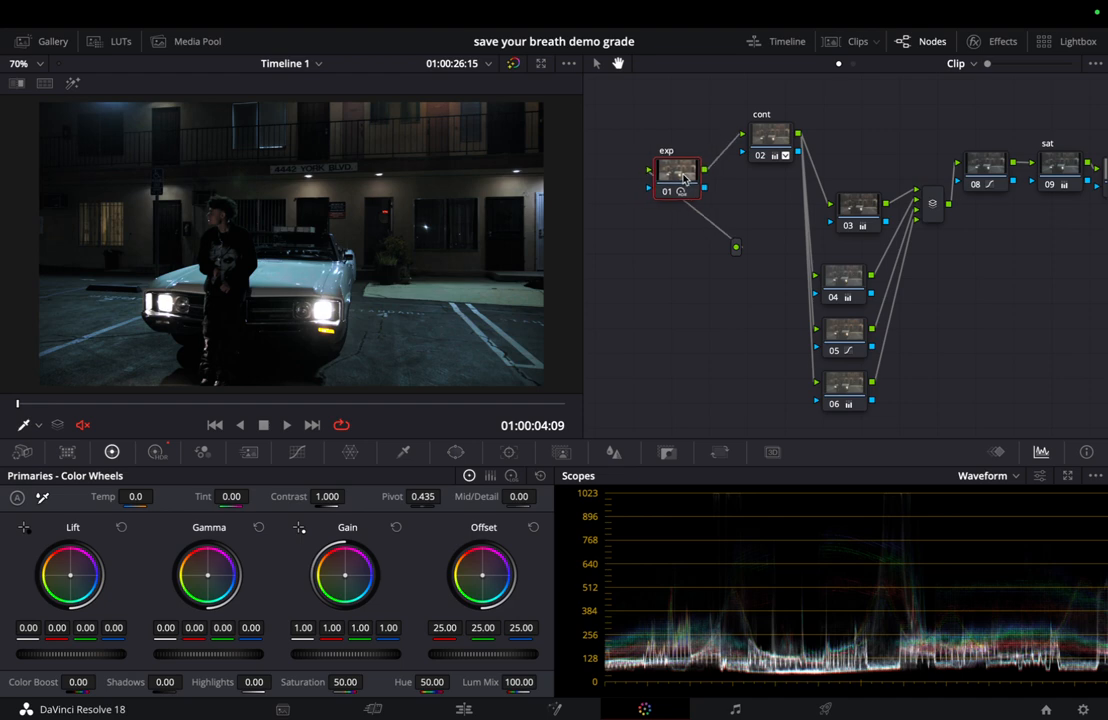
pyautogui.moveTo(676, 230); pyautogui.dragTo(635, 229)
pyautogui.moveTo(671, 188); pyautogui.dragTo(744, 196)
pyautogui.moveTo(637, 237); pyautogui.dragTo(651, 140)
pyautogui.moveTo(767, 229); pyautogui.dragTo(727, 247)
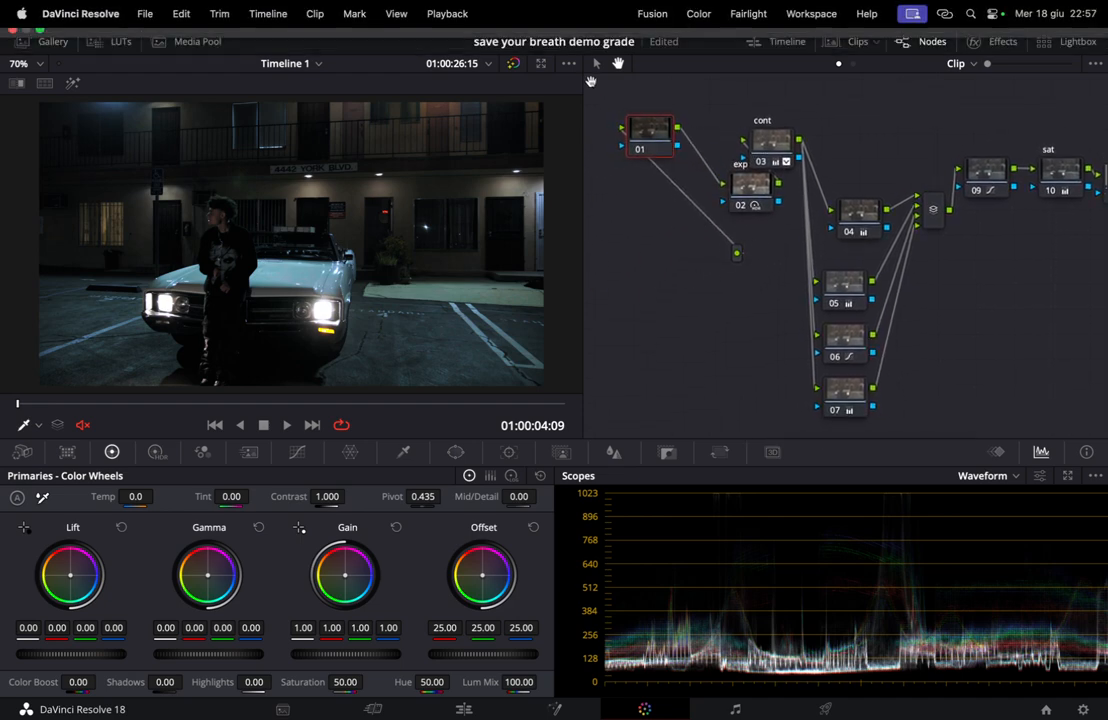
pyautogui.click(596, 63)
pyautogui.moveTo(655, 143); pyautogui.dragTo(646, 143)
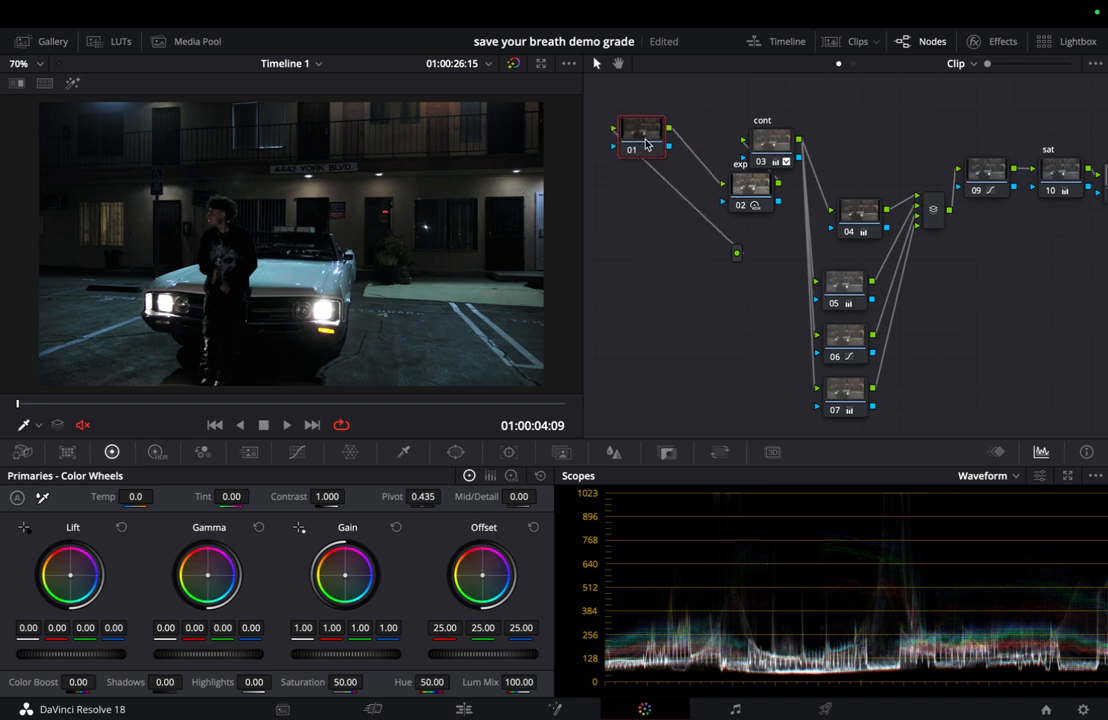
# Try a gain color shift on the new first node and undo it
pyautogui.moveTo(347, 575); pyautogui.dragTo(337, 573)
pyautogui.press('super+z')
pyautogui.moveTo(651, 138); pyautogui.dragTo(663, 150)
# Switch to the whiteboard and compare the RAW, REC709 and GRADE frames of the woman's portrait and the red-robed figures
pyautogui.hotkey('ctrl', 'Left')
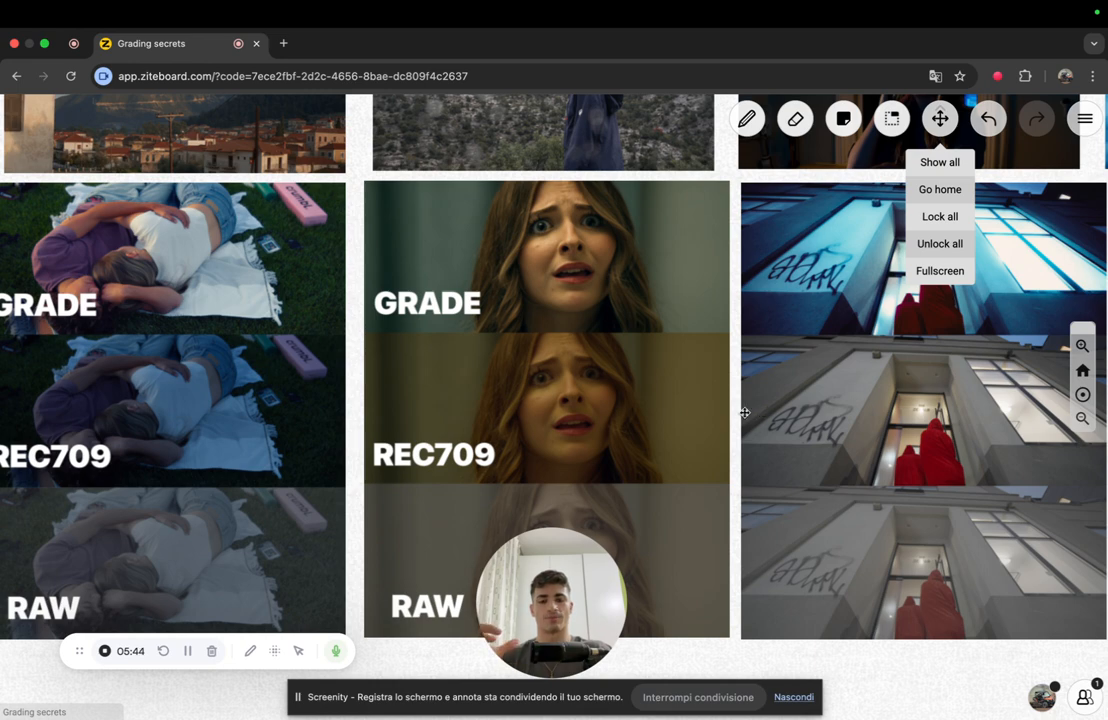
pyautogui.scroll(-3, 748, 413)
pyautogui.moveTo(841, 596); pyautogui.dragTo(703, 632)
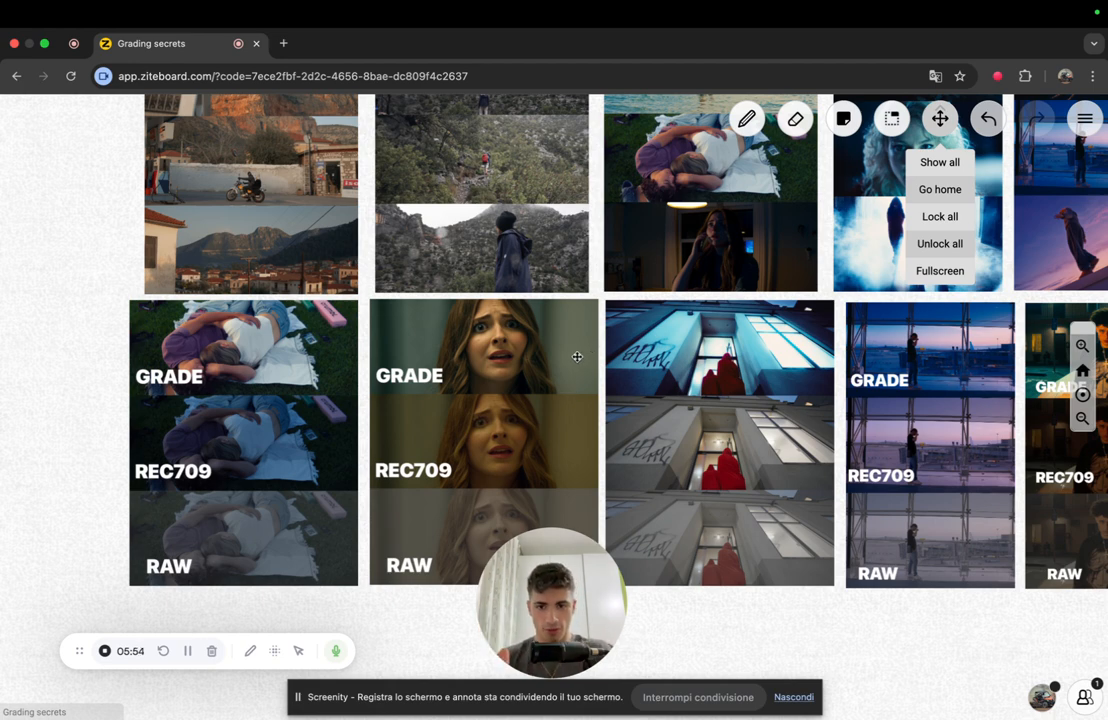
pyautogui.moveTo(78, 232); pyautogui.dragTo(43, 264)
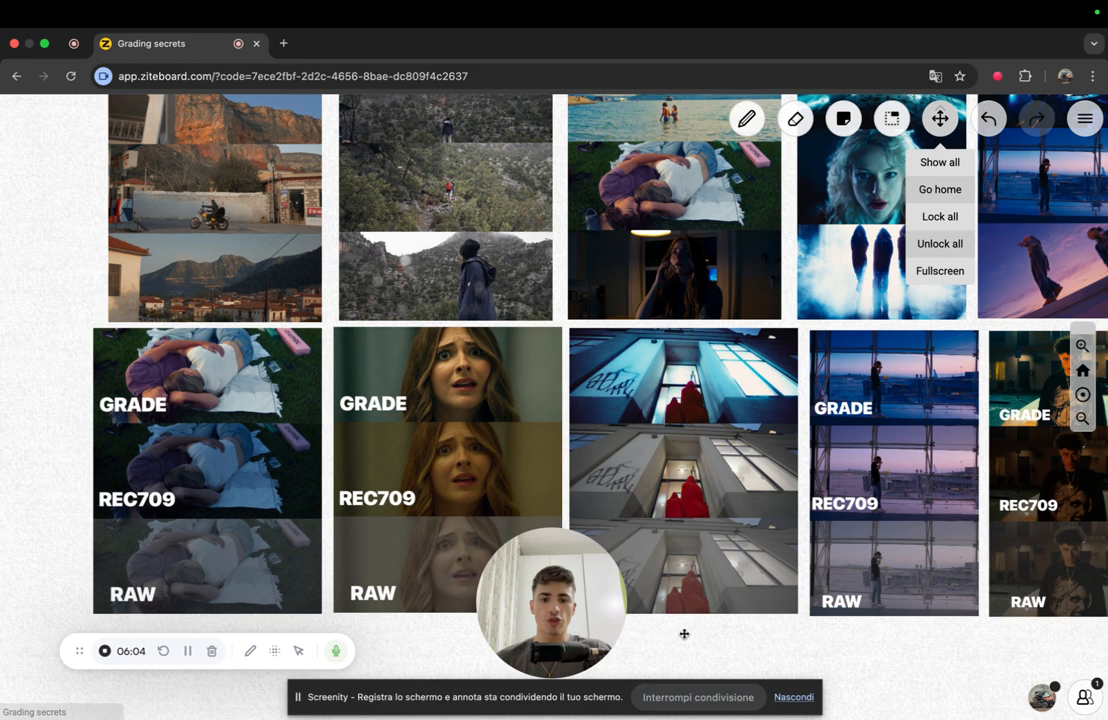
pyautogui.moveTo(705, 634); pyautogui.dragTo(630, 492)
pyautogui.scroll(2, 620, 279)
pyautogui.scroll(3, 620, 279)
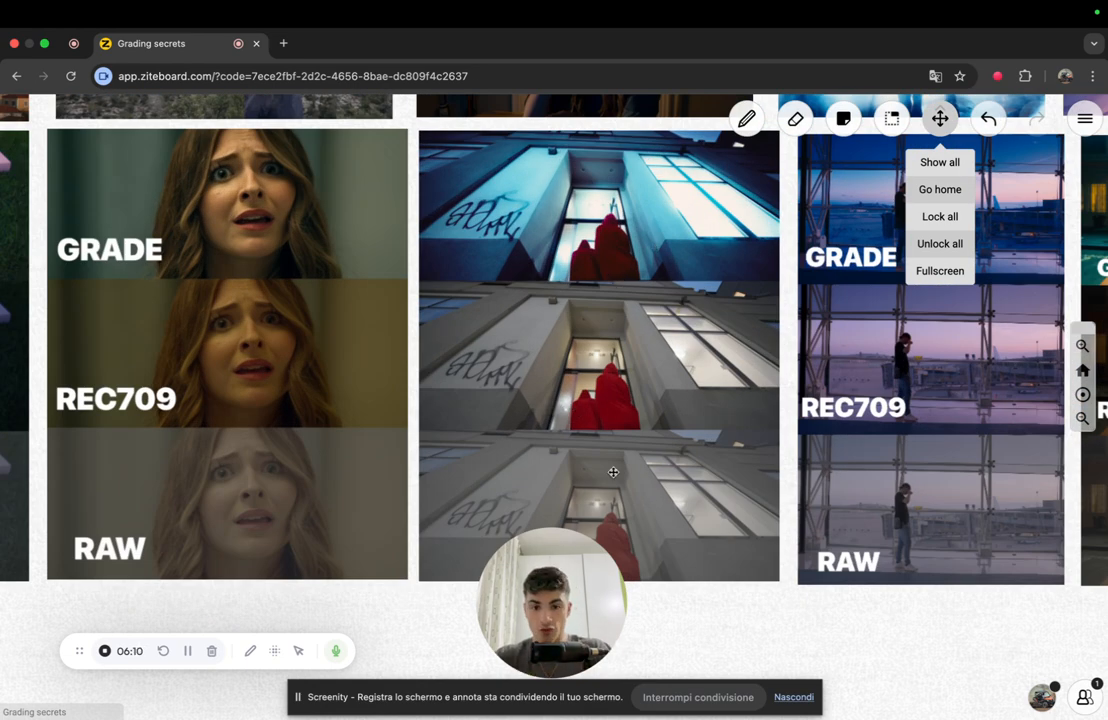
pyautogui.moveTo(386, 634); pyautogui.dragTo(643, 631)
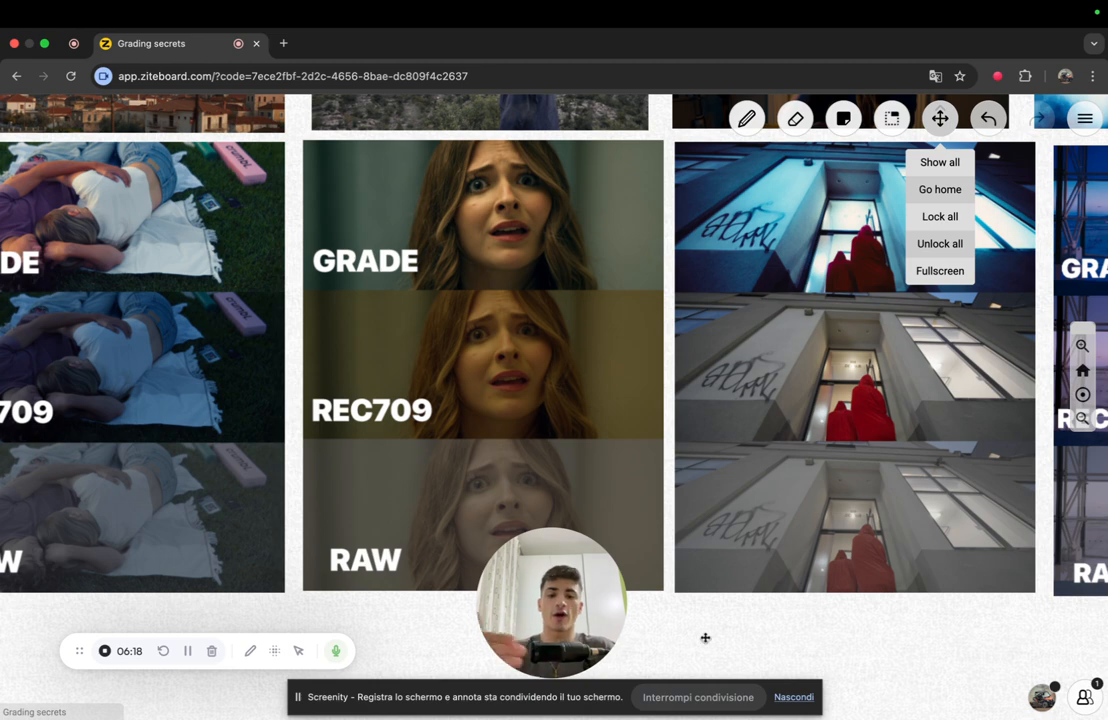
# Erase the freehand box around "2. Understand node trees"
pyautogui.scroll(-2, 726, 614)
pyautogui.scroll(-5, 726, 612)
pyautogui.moveTo(743, 256); pyautogui.dragTo(557, 233)
pyautogui.scroll(1, 557, 234)
pyautogui.scroll(1, 557, 234)
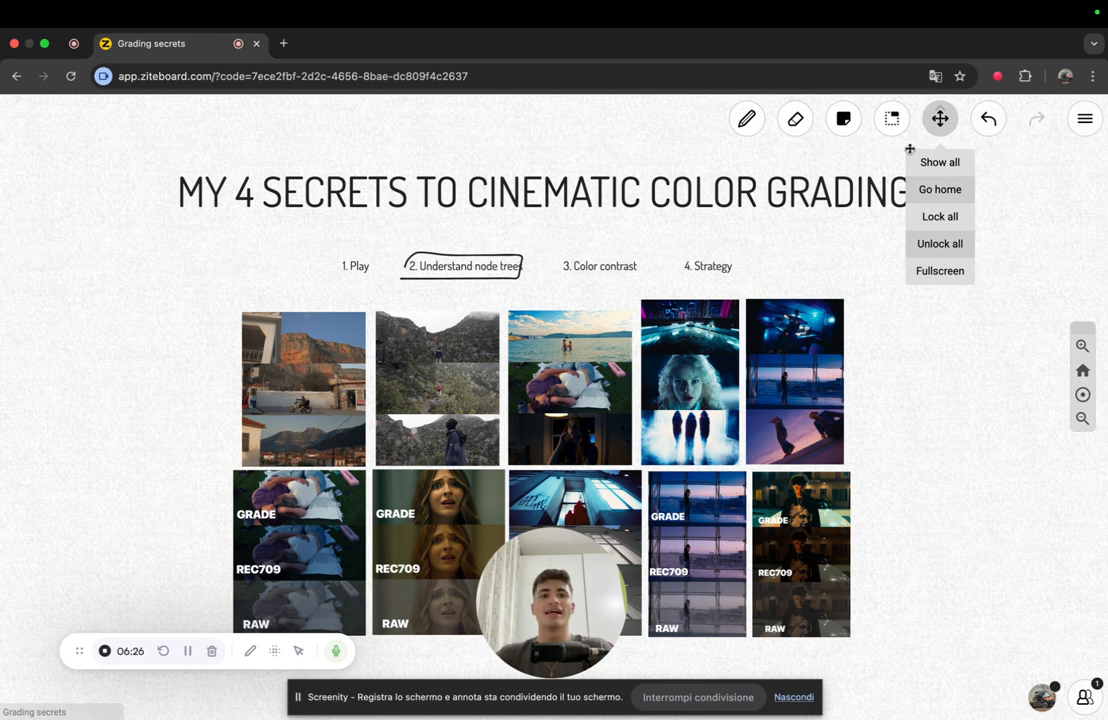
pyautogui.click(988, 119)
pyautogui.click(1036, 119)
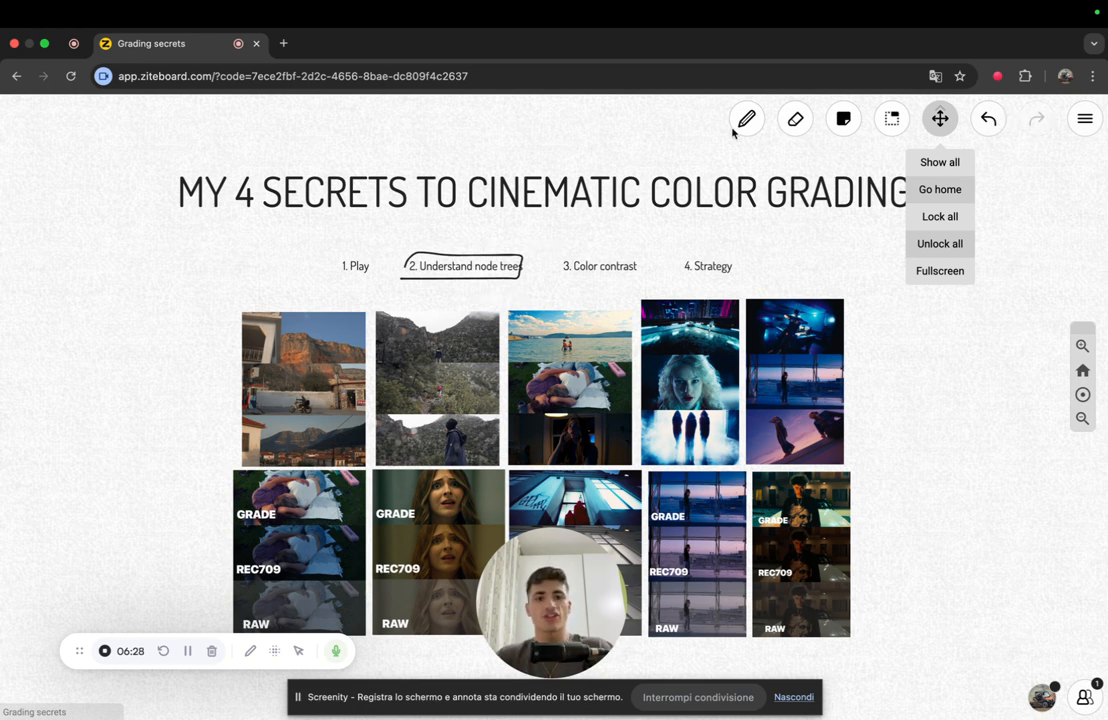
pyautogui.click(804, 120)
pyautogui.click(499, 286)
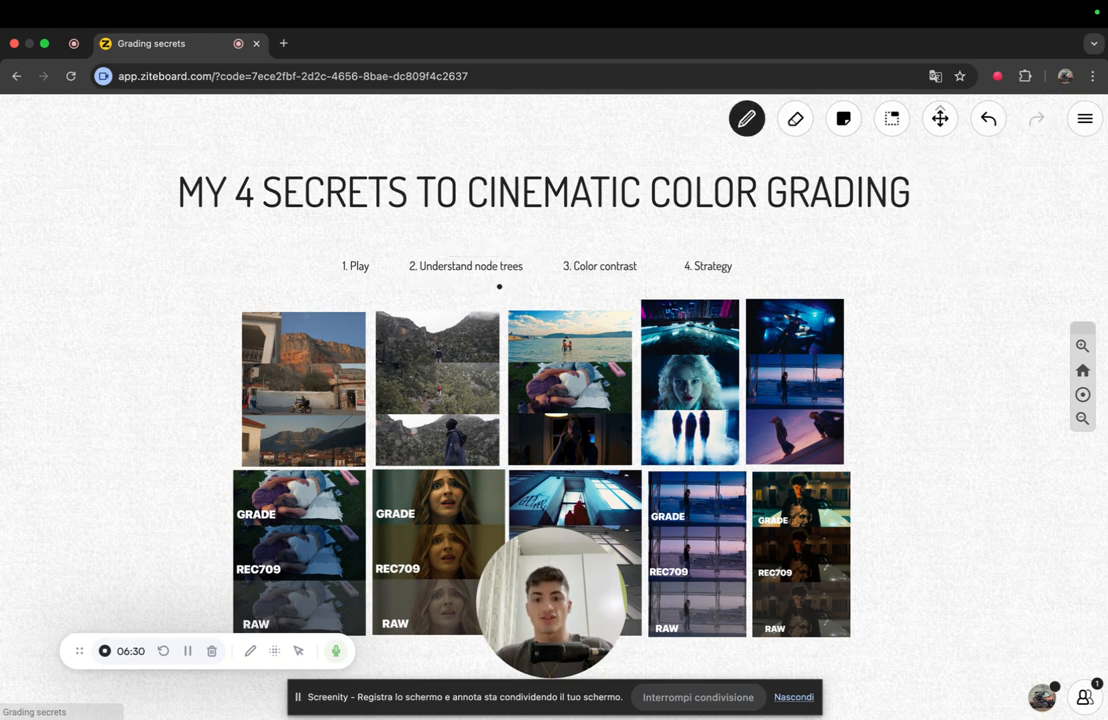
# Underline "3. Color contrast" on the whiteboard with the freehand pen
pyautogui.click(750, 120)
pyautogui.moveTo(563, 277); pyautogui.dragTo(643, 274)
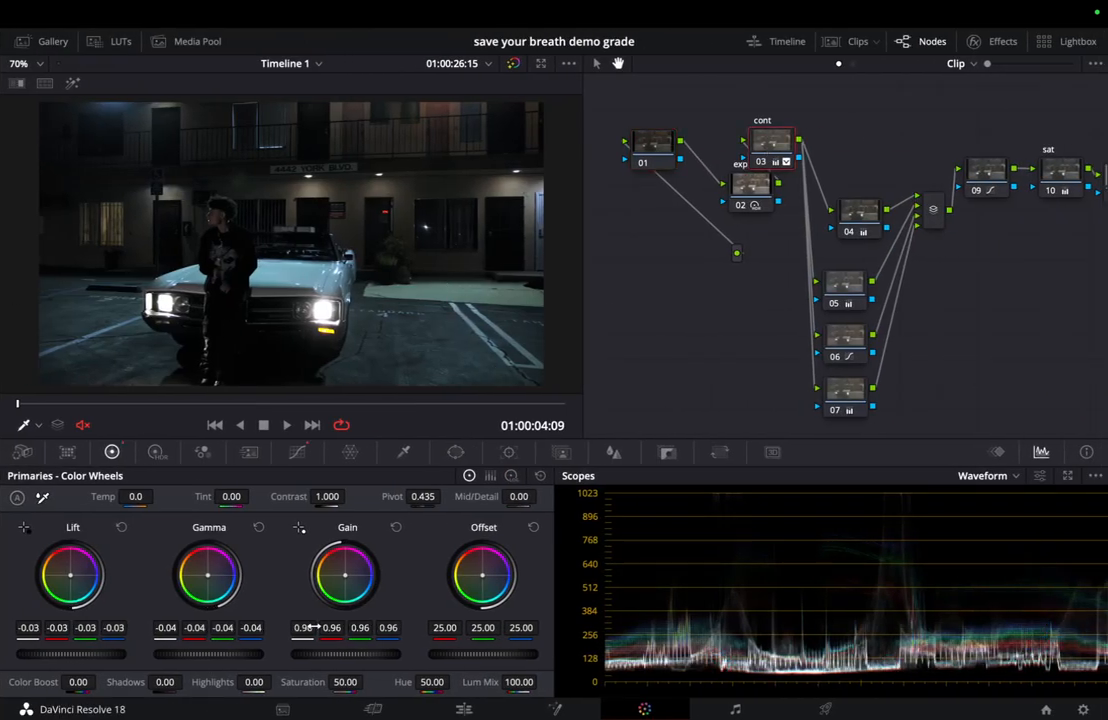
# Set the luminance gain of the cont node to 1.11 in DaVinci Resolve and return to the whiteboard
pyautogui.moveTo(303, 628)
pyautogui.mouseDown()
pyautogui.moveTo(365, 598)
pyautogui.moveTo(303, 633)
pyautogui.mouseUp()
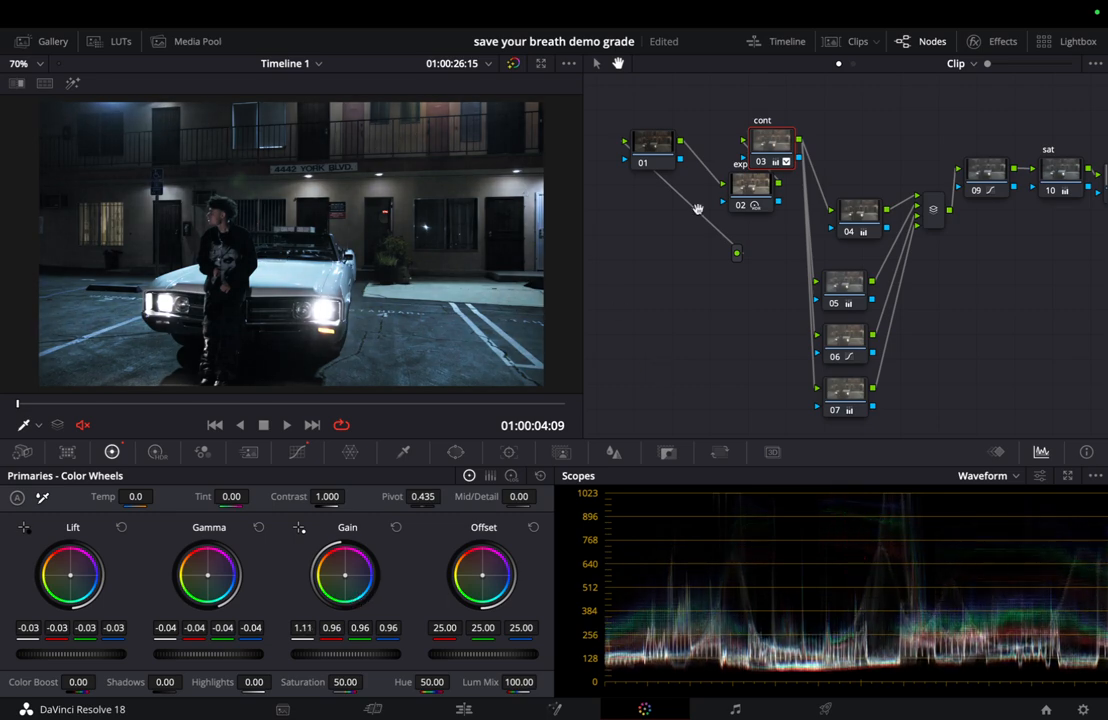
pyautogui.hotkey('ctrl', 'Left')
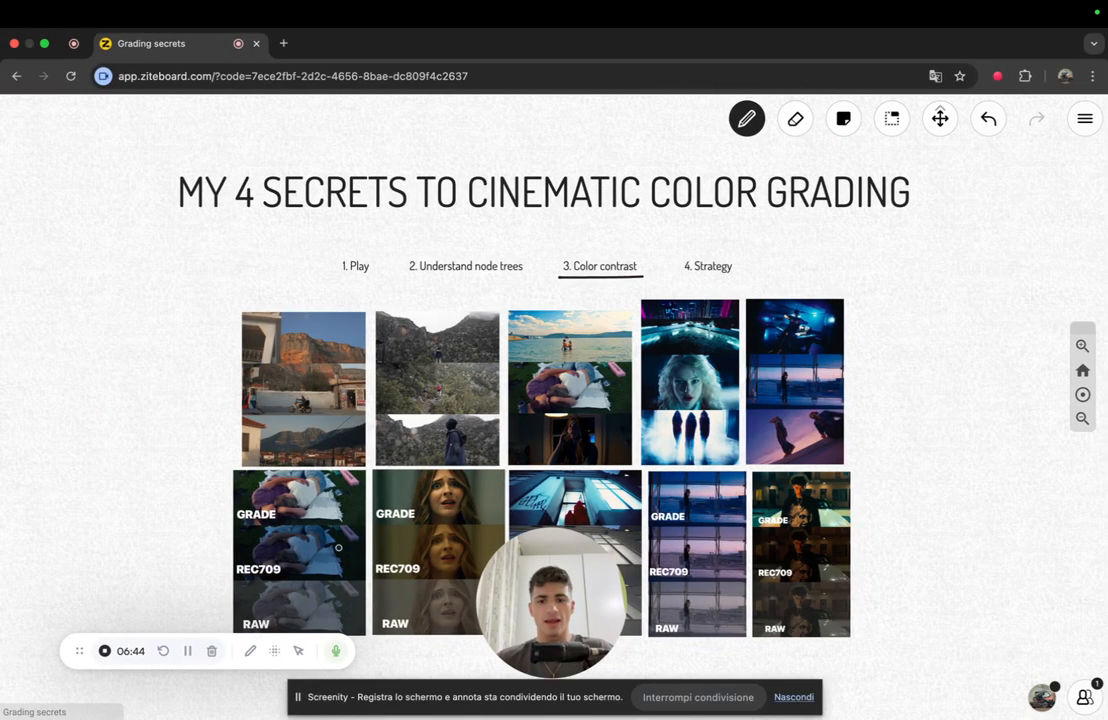
# Examine the color contrast in the blue-lit portrait, the hooded figures, the airport silhouette and the sunset frame up close
pyautogui.click(941, 119)
pyautogui.moveTo(923, 475); pyautogui.dragTo(697, 413)
pyautogui.scroll(5, 679, 356)
pyautogui.moveTo(589, 270); pyautogui.dragTo(962, 284)
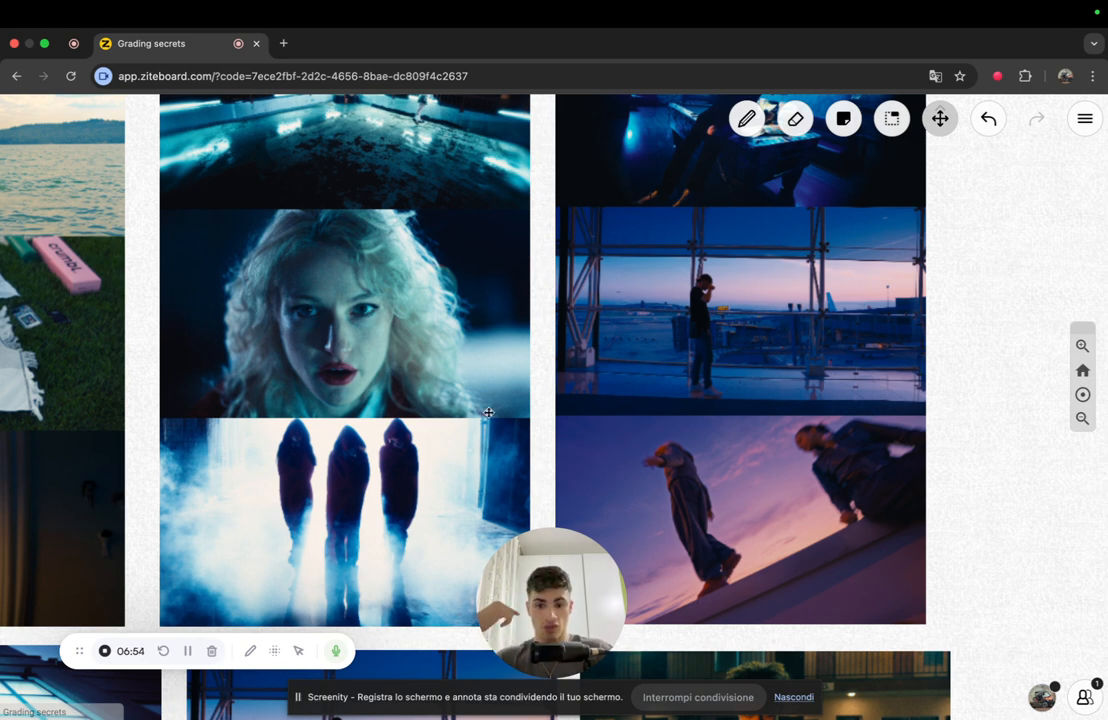
pyautogui.moveTo(536, 357); pyautogui.dragTo(1026, 416)
pyautogui.moveTo(109, 114); pyautogui.dragTo(440, 129)
pyautogui.scroll(-1, 421, 271)
pyautogui.moveTo(442, 308); pyautogui.dragTo(267, 277)
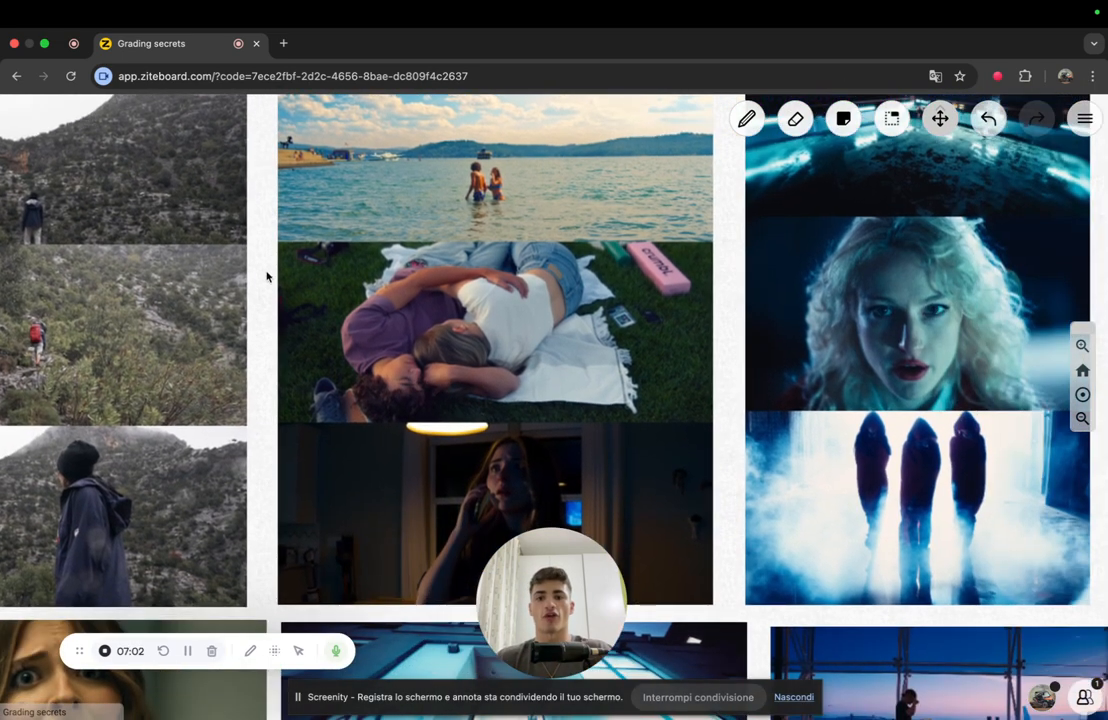
# Examine the couple on the grass and the woman on the phone, and compare the GRADE, REC709 and RAW frames
pyautogui.scroll(-3, 470, 301)
pyautogui.scroll(6, 384, 280)
pyautogui.scroll(1, 274, 283)
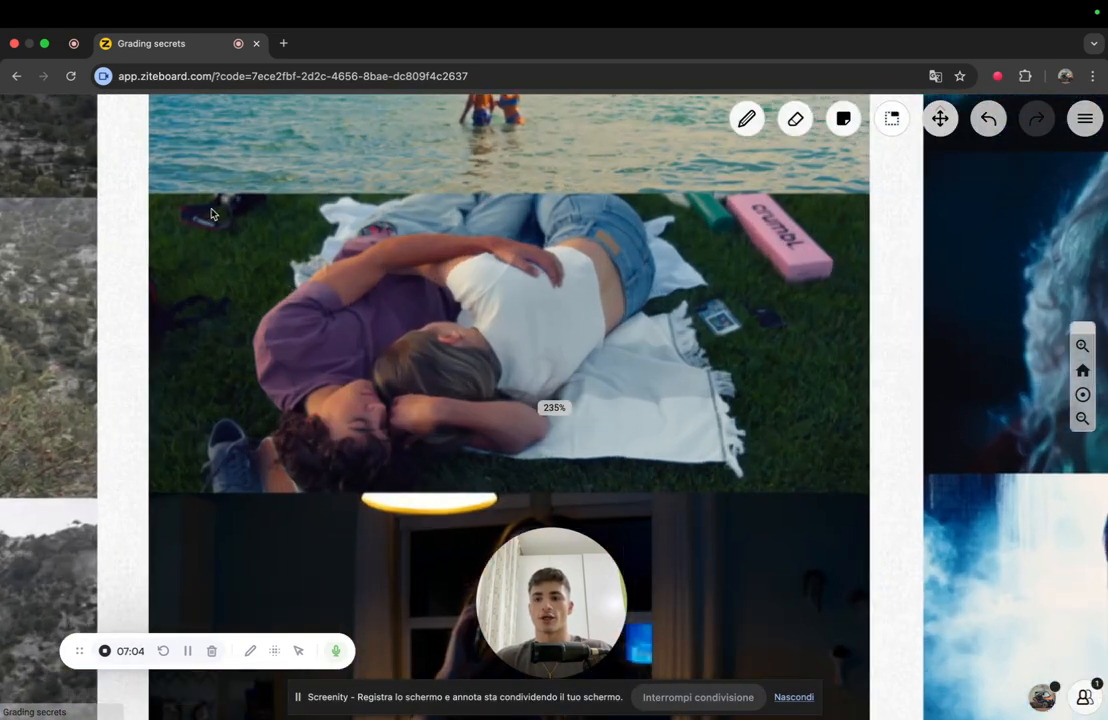
pyautogui.scroll(-1, 136, 388)
pyautogui.scroll(-4, 178, 394)
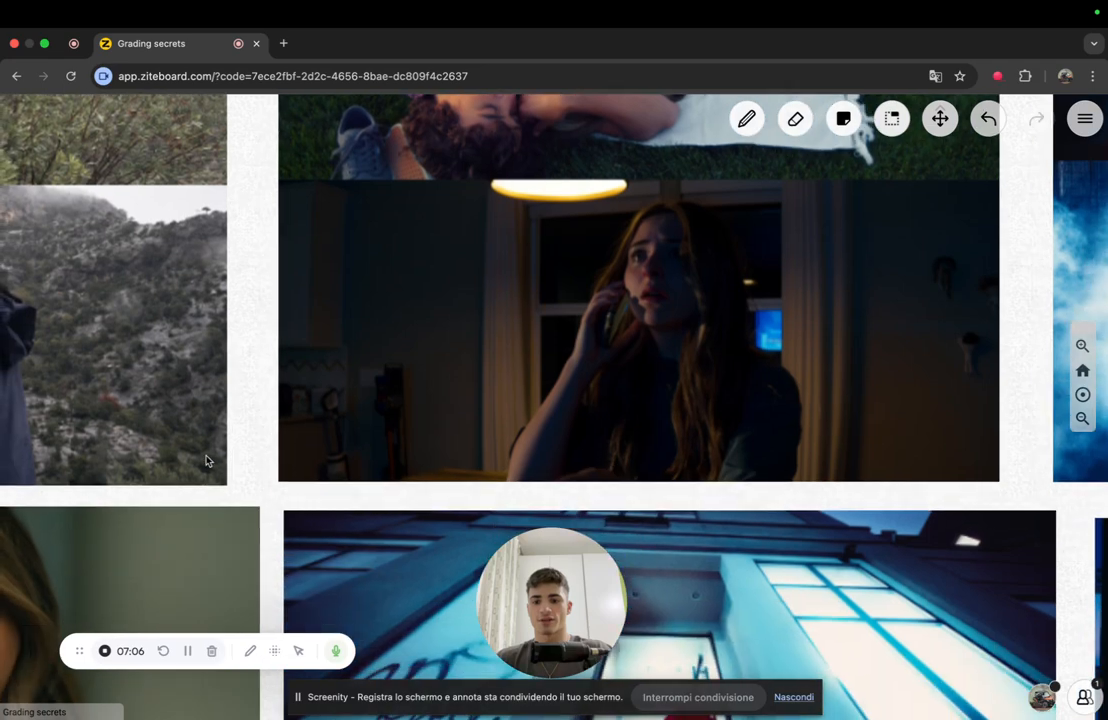
pyautogui.moveTo(193, 495); pyautogui.dragTo(931, 145)
pyautogui.moveTo(20, 364); pyautogui.dragTo(299, 341)
pyautogui.moveTo(262, 453); pyautogui.dragTo(205, 390)
pyautogui.moveTo(143, 312); pyautogui.dragTo(141, 394)
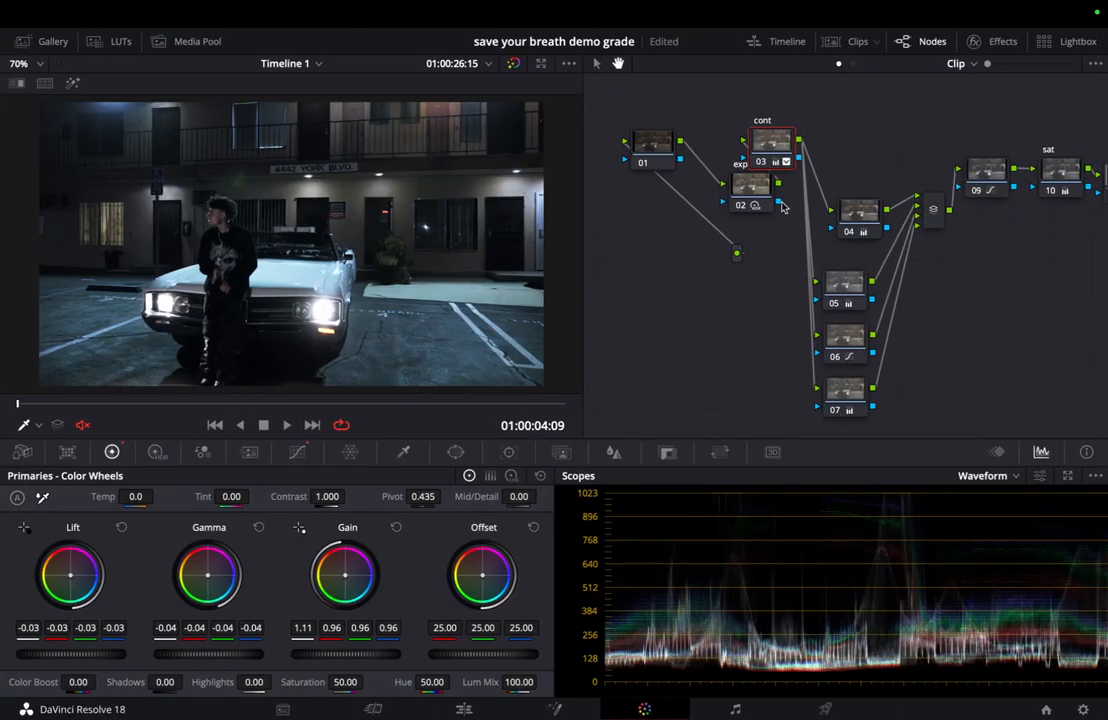
pyautogui.click(843, 403)
pyautogui.hotkey('alt', 's')
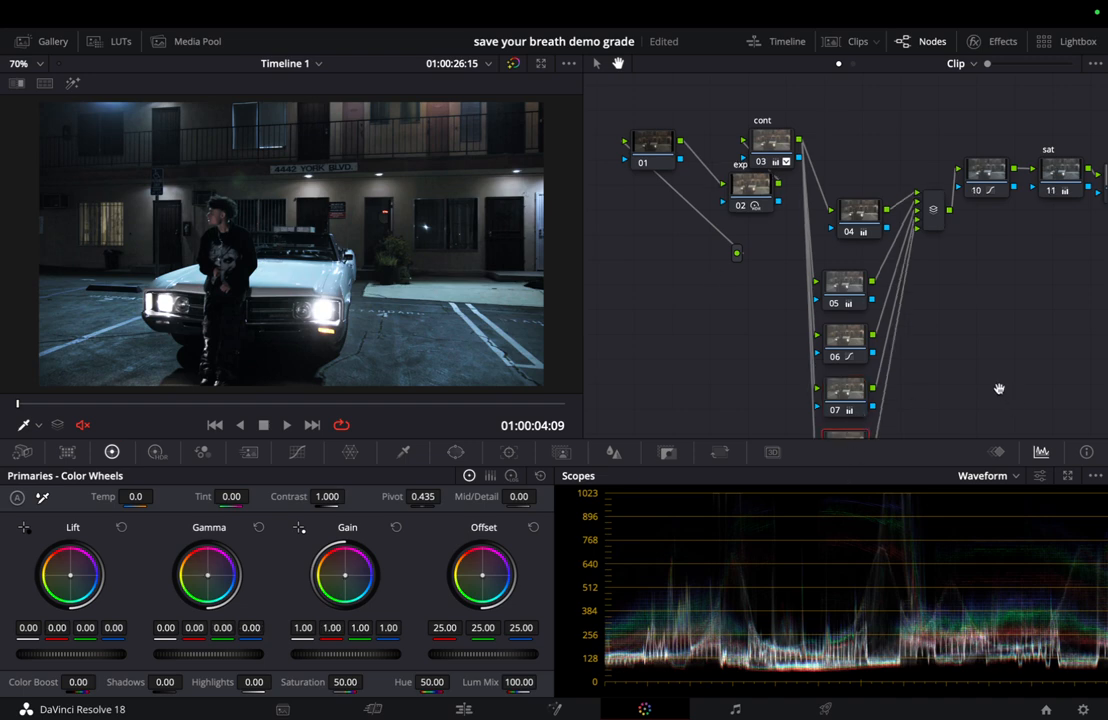
pyautogui.moveTo(999, 389); pyautogui.dragTo(962, 302)
pyautogui.press('Delete')
# Try a gamma of 0.13 on the sat node, inspect the man and the car up close, and revert the change
pyautogui.moveTo(981, 233); pyautogui.dragTo(809, 373)
pyautogui.click(868, 213)
pyautogui.moveTo(220, 657); pyautogui.dragTo(568, 612)
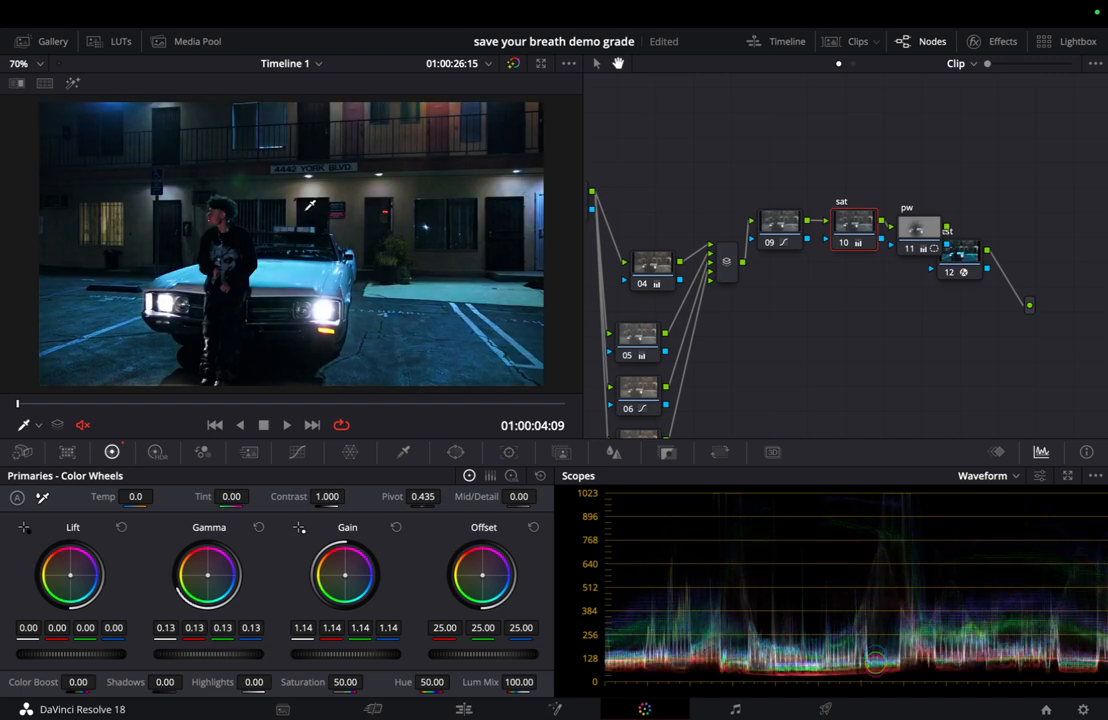
pyautogui.scroll(5, 178, 199)
pyautogui.scroll(1, 178, 199)
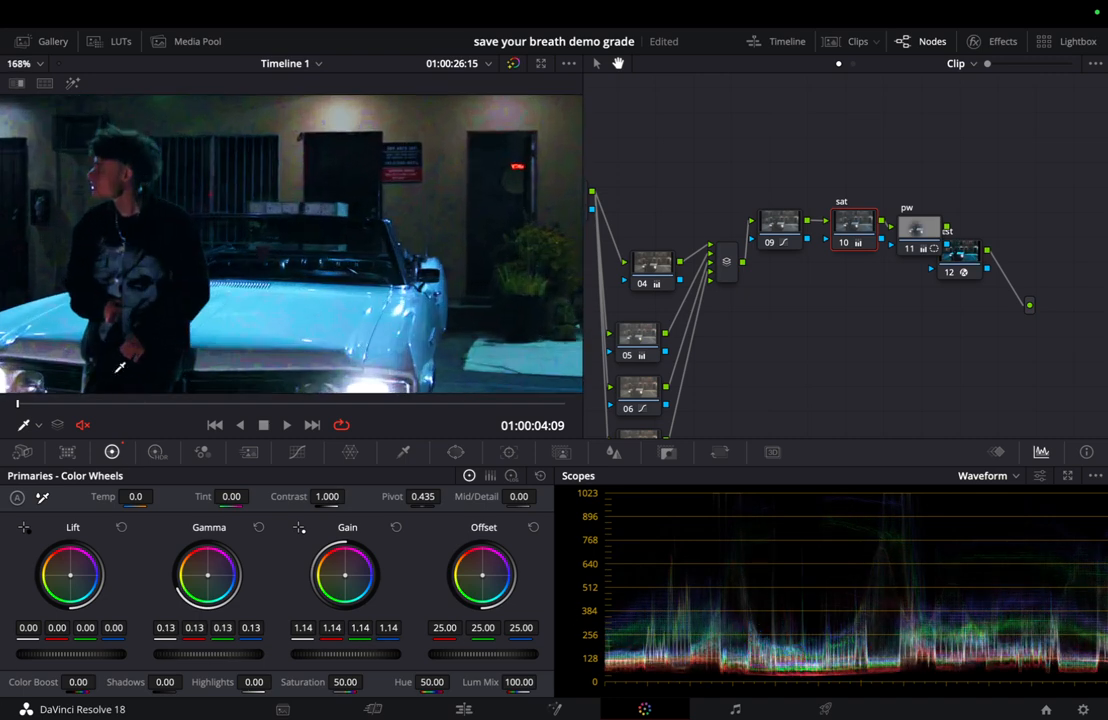
pyautogui.scroll(-5, 107, 168)
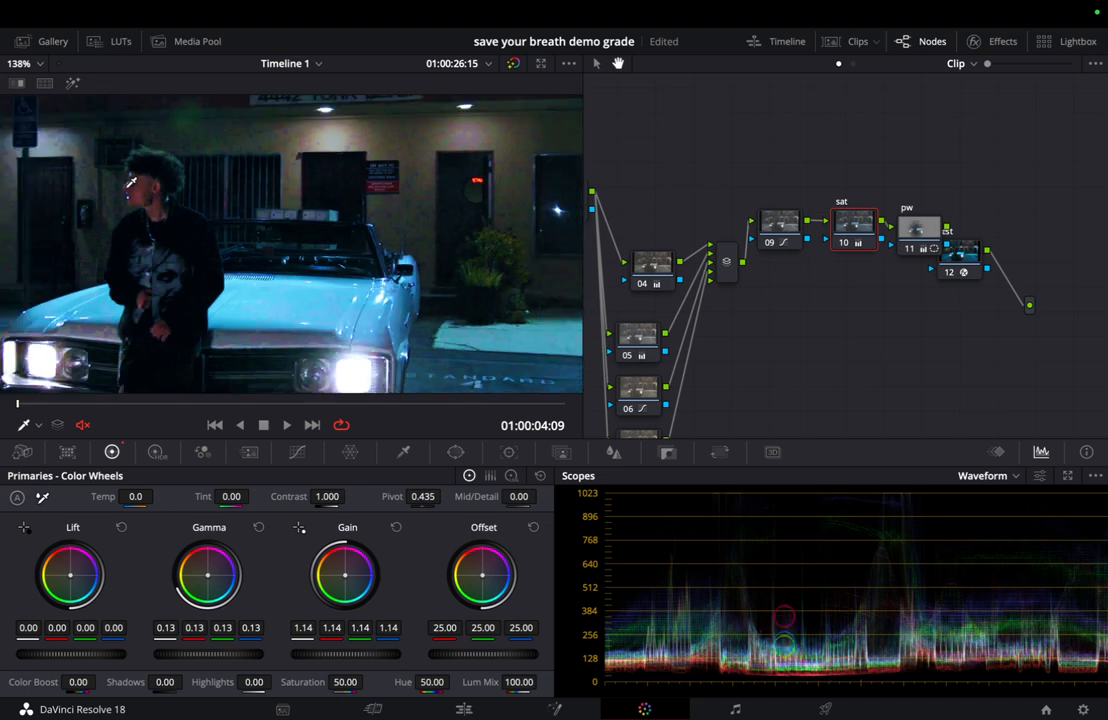
pyautogui.scroll(-3, 358, 272)
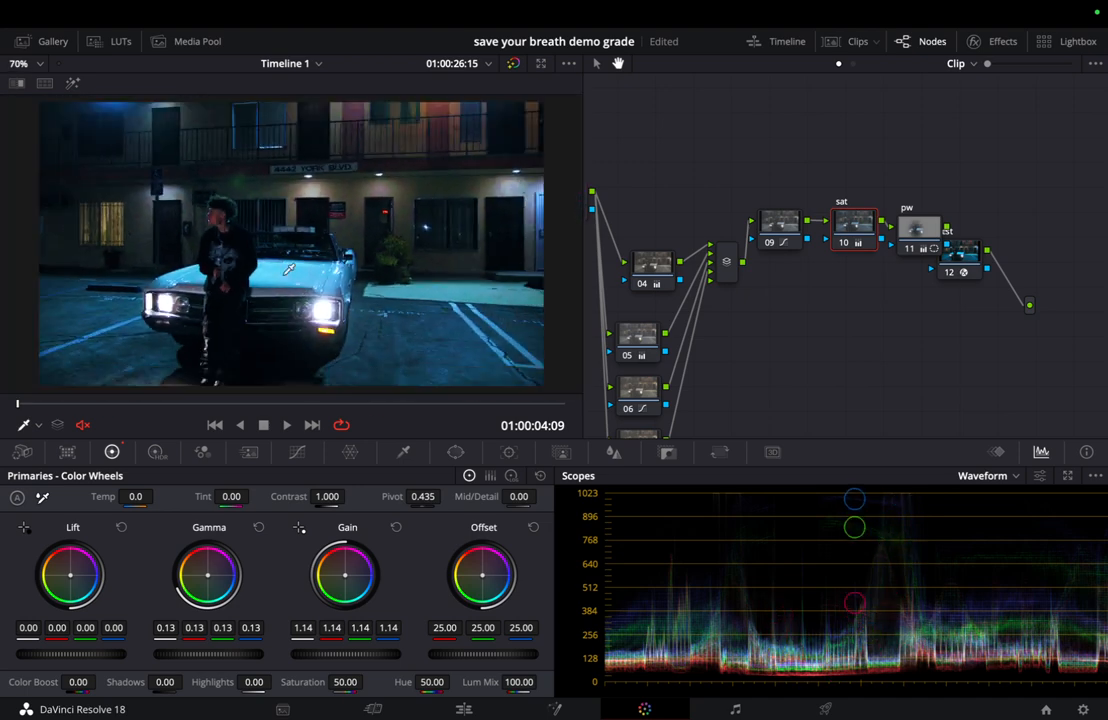
pyautogui.scroll(1, 359, 153)
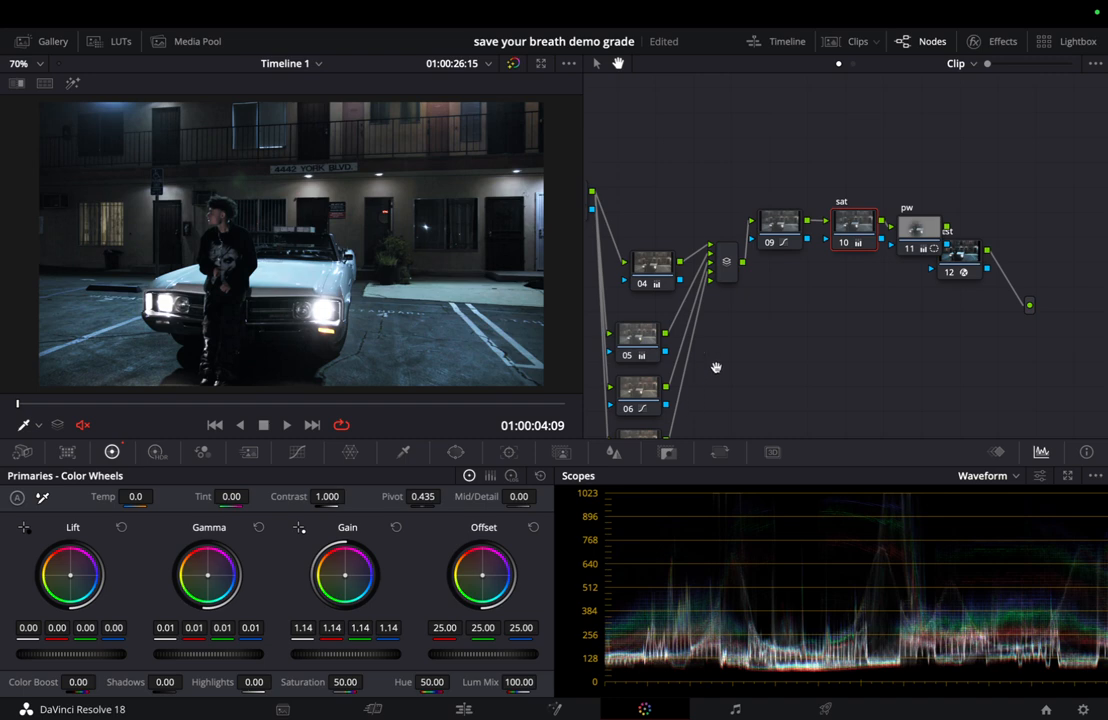
# Add a layer node below node 07 and boost its reds to a saturation of 1.56 with the Hue Vs Sat curve
pyautogui.moveTo(770, 331); pyautogui.dragTo(924, 196)
pyautogui.click(792, 309)
pyautogui.hotkey('alt', 'l')
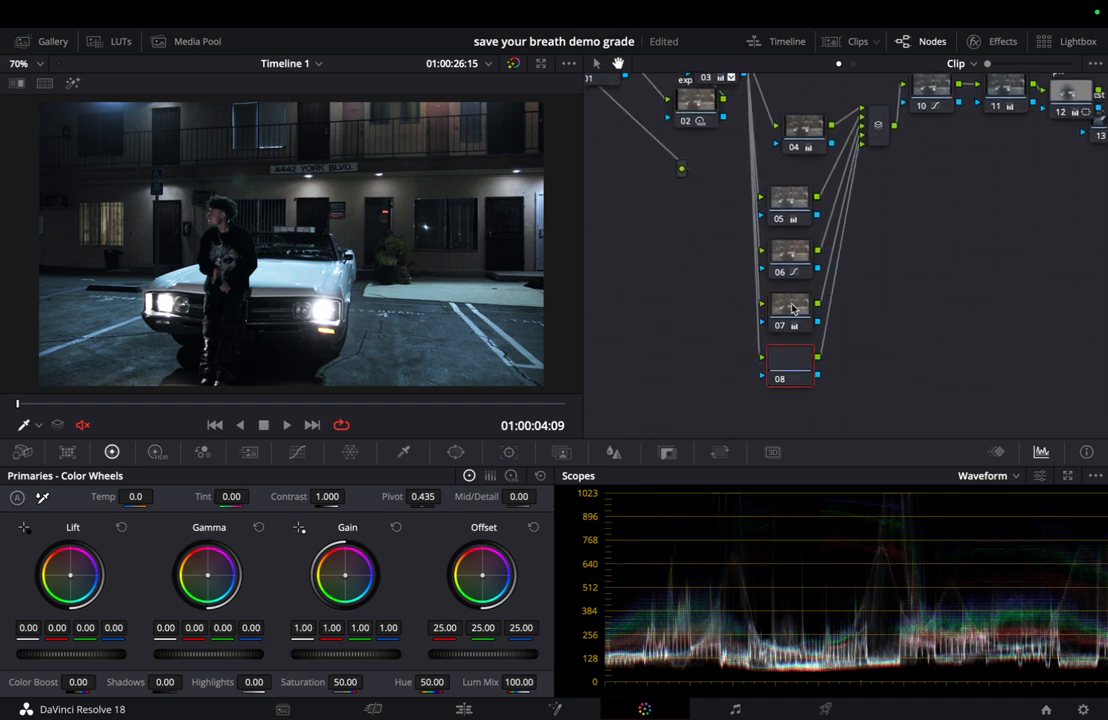
pyautogui.click(297, 452)
pyautogui.click(371, 476)
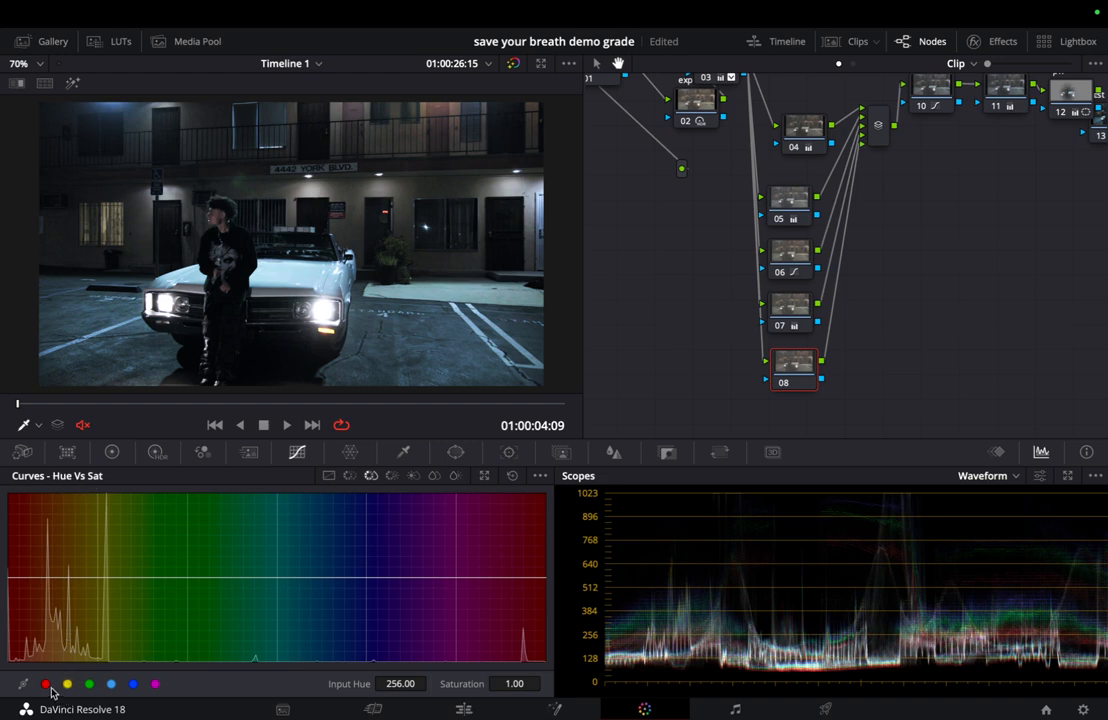
pyautogui.moveTo(531, 695); pyautogui.dragTo(531, 625)
# Select nodes 04 through 12 with the layer mixer and toggle them off and on to compare the image
pyautogui.moveTo(673, 316); pyautogui.dragTo(777, 374)
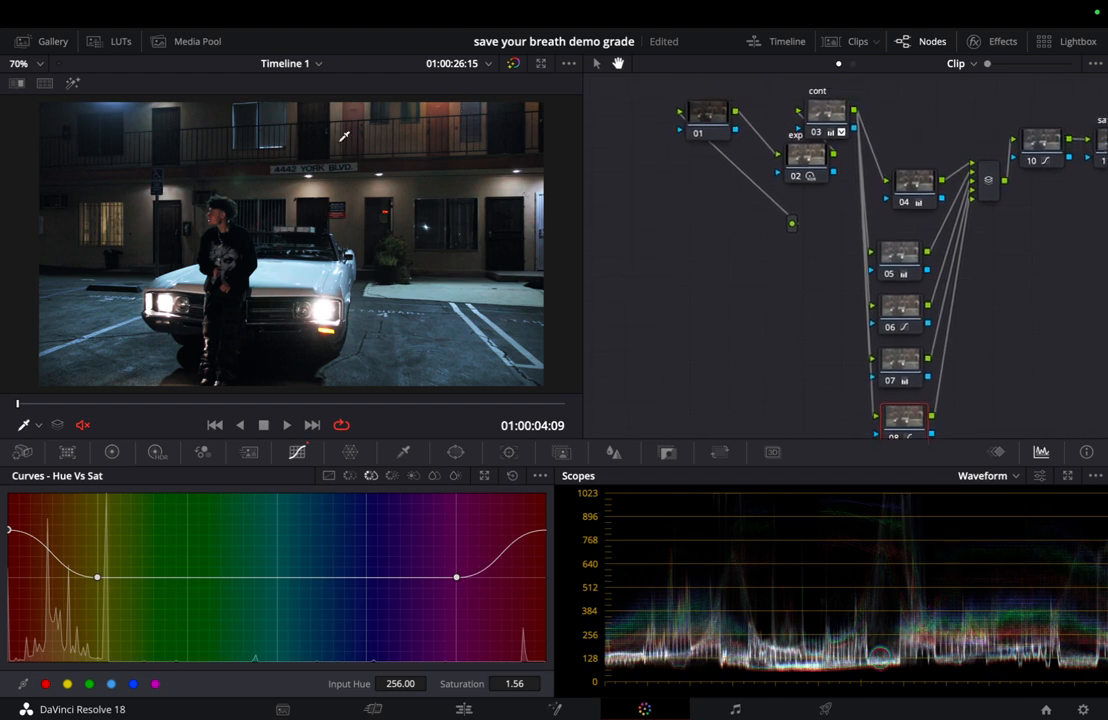
pyautogui.moveTo(816, 338); pyautogui.dragTo(798, 324)
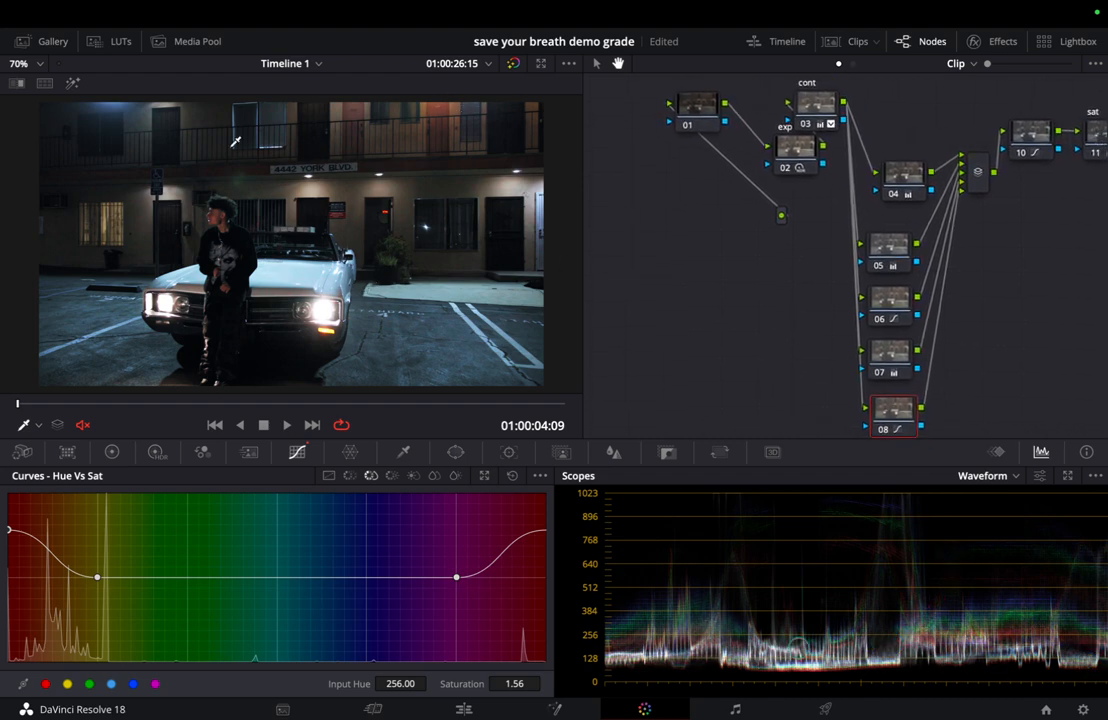
pyautogui.moveTo(824, 262); pyautogui.dragTo(732, 255)
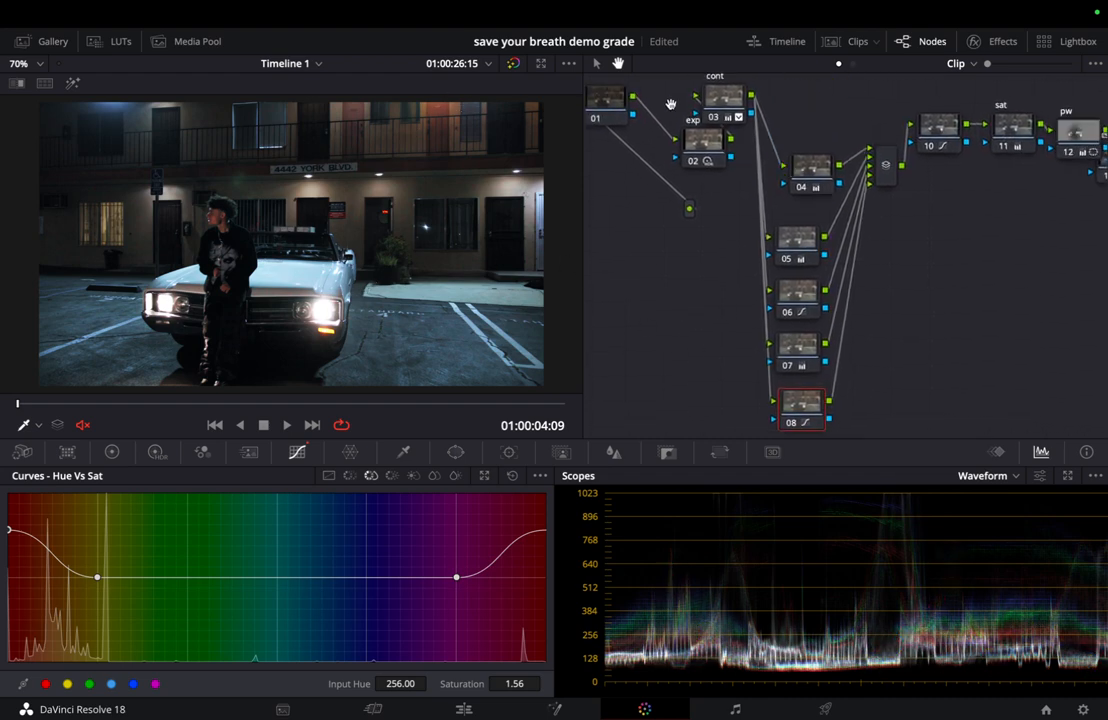
pyautogui.moveTo(821, 110); pyautogui.dragTo(1056, 460)
pyautogui.click(598, 65)
pyautogui.press('super+d')
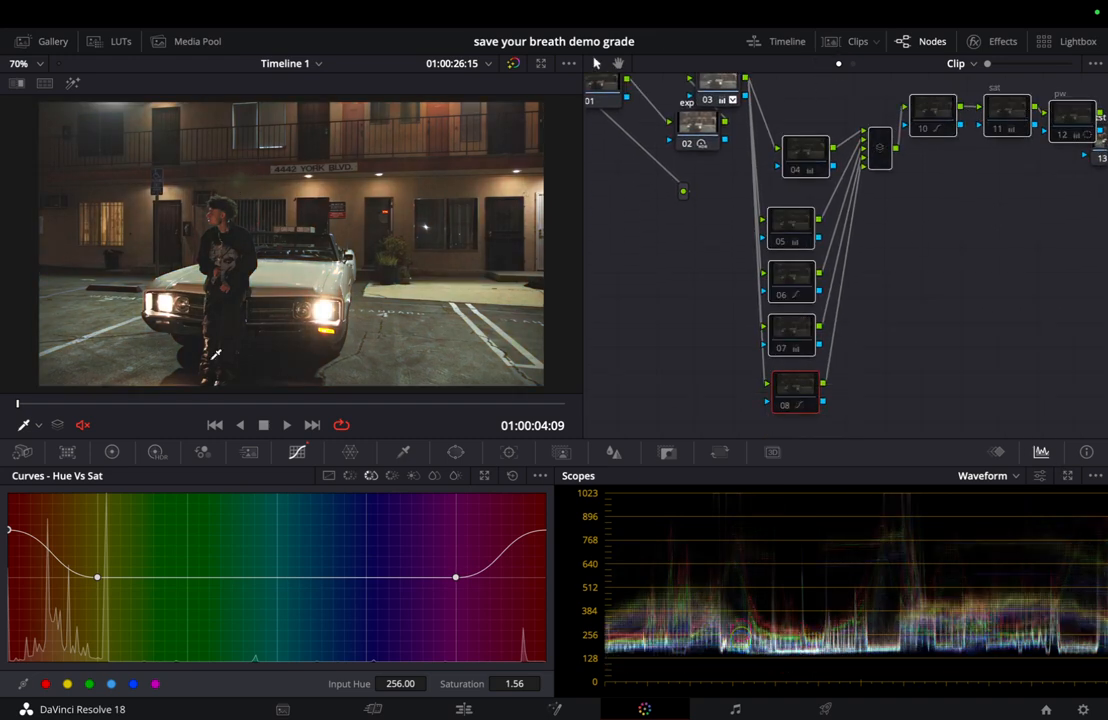
pyautogui.press('super+d')
# Switch to the whiteboard and look over the reference frames and the GRADE, REC709 and RAW comparisons
pyautogui.hotkey('ctrl', 'Left')
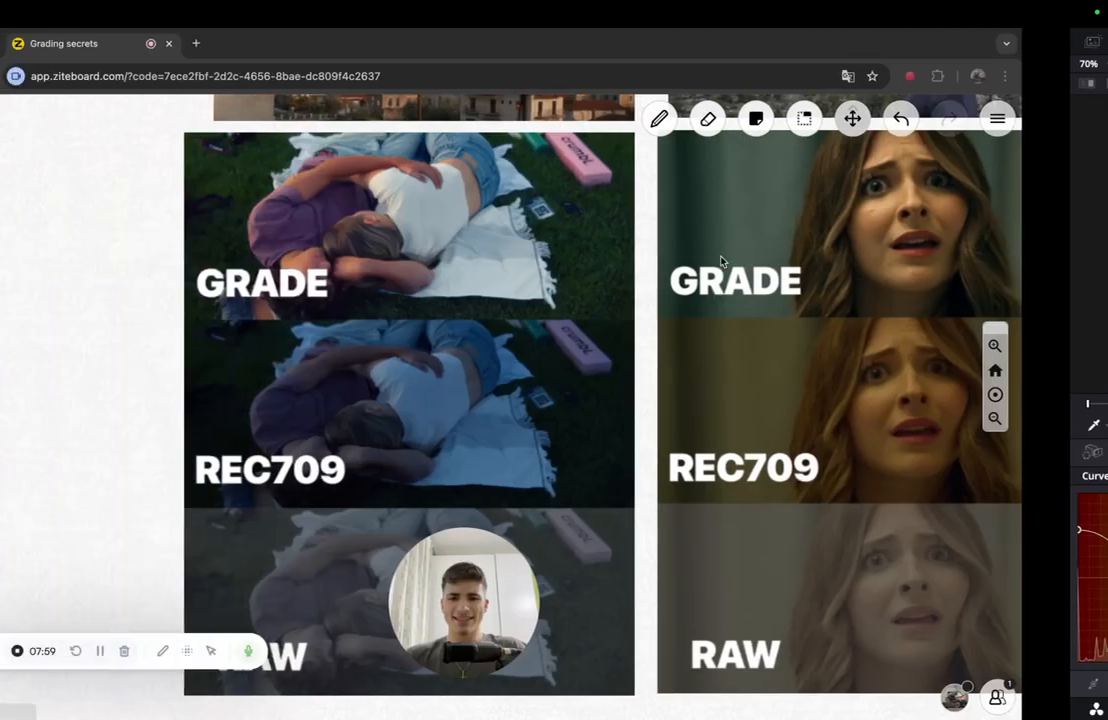
pyautogui.scroll(-10, 597, 393)
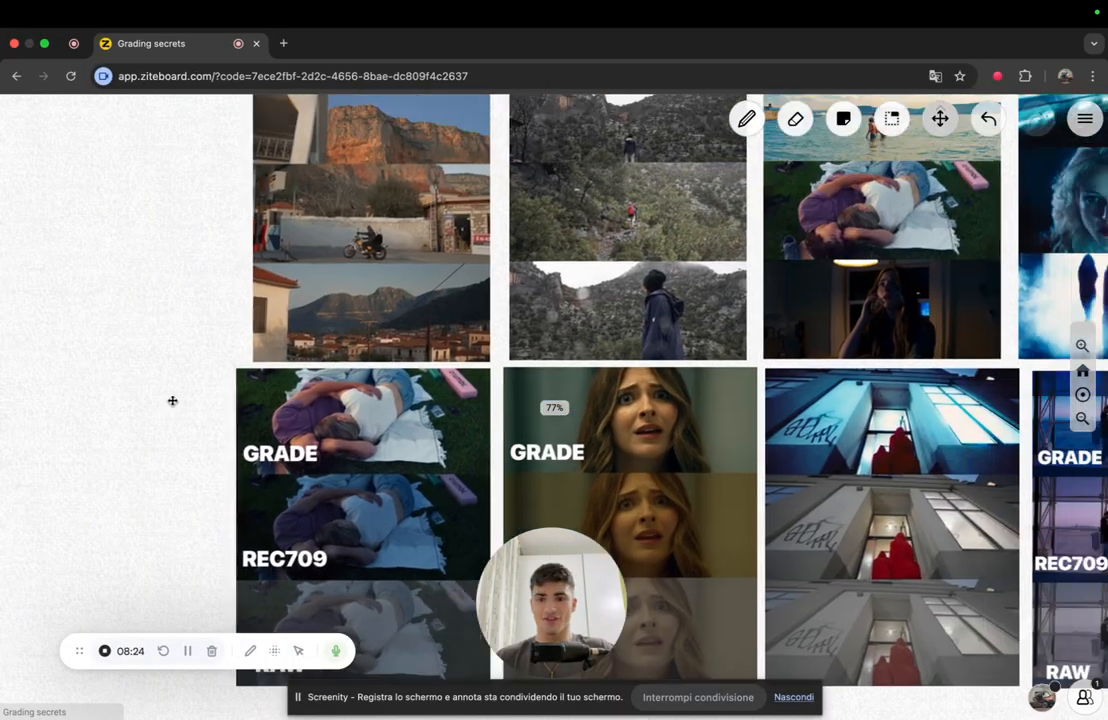
pyautogui.scroll(3, 428, 138)
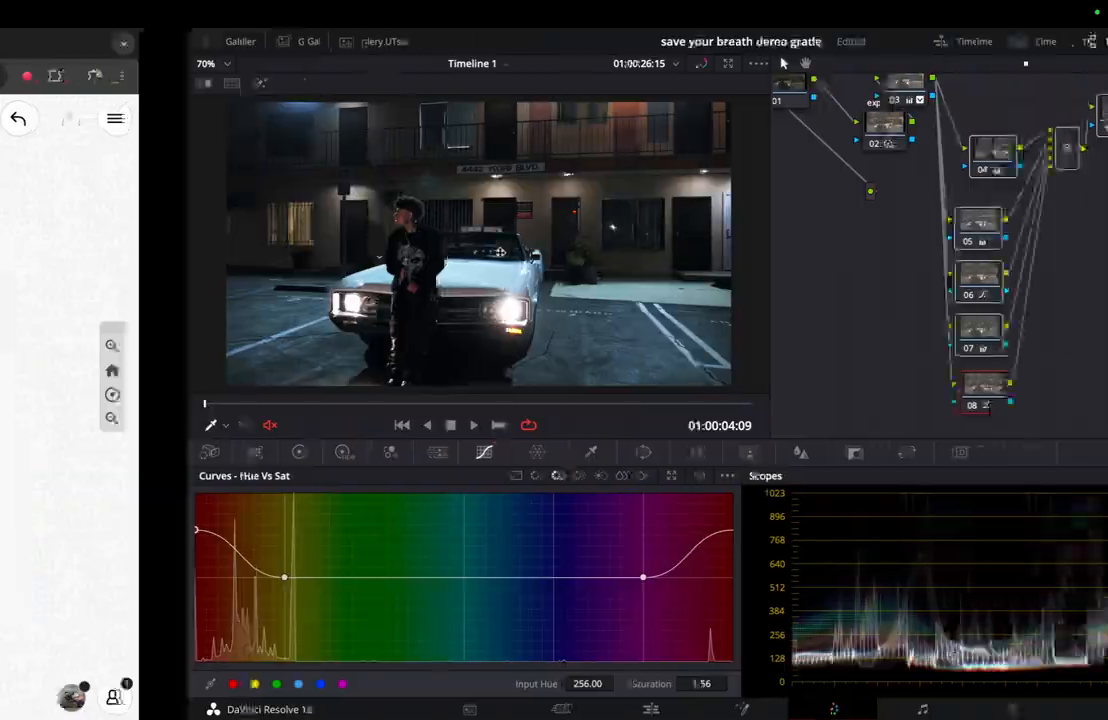
# Switch to DaVinci Resolve and toggle the selected nodes and Hue Vs Sat node 08 to compare the image
pyautogui.hotkey('ctrl', 'Right')
pyautogui.click(803, 382)
pyautogui.moveTo(804, 380); pyautogui.dragTo(808, 376)
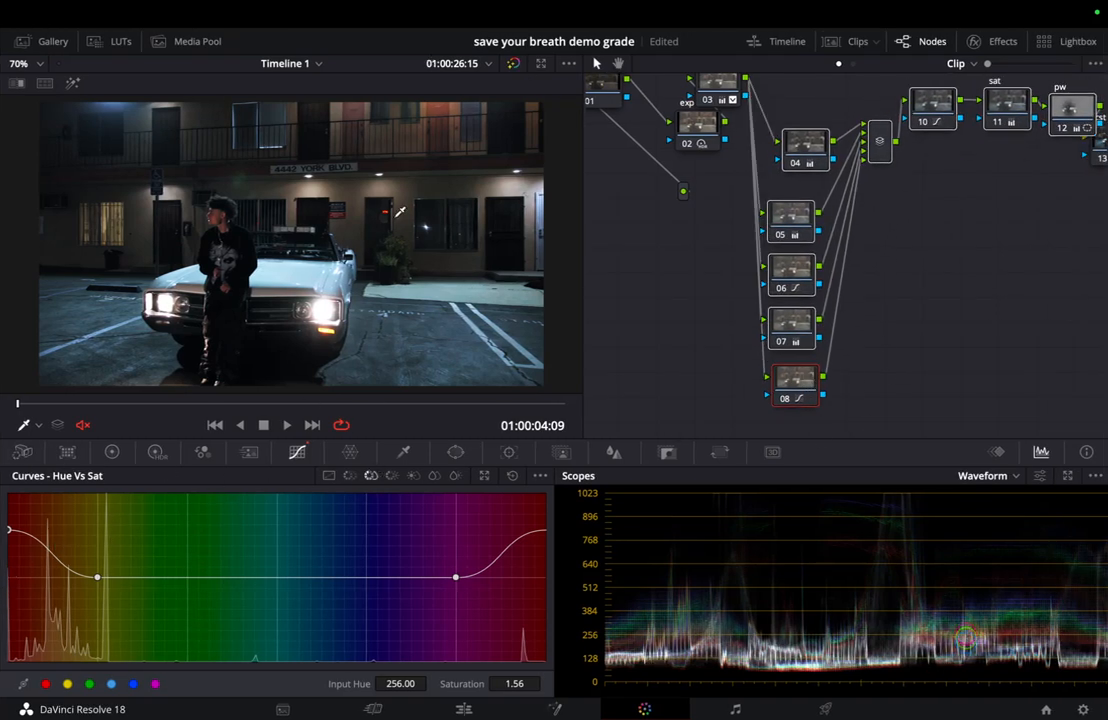
pyautogui.press('super+d')
pyautogui.press('super+d')
pyautogui.click(929, 316)
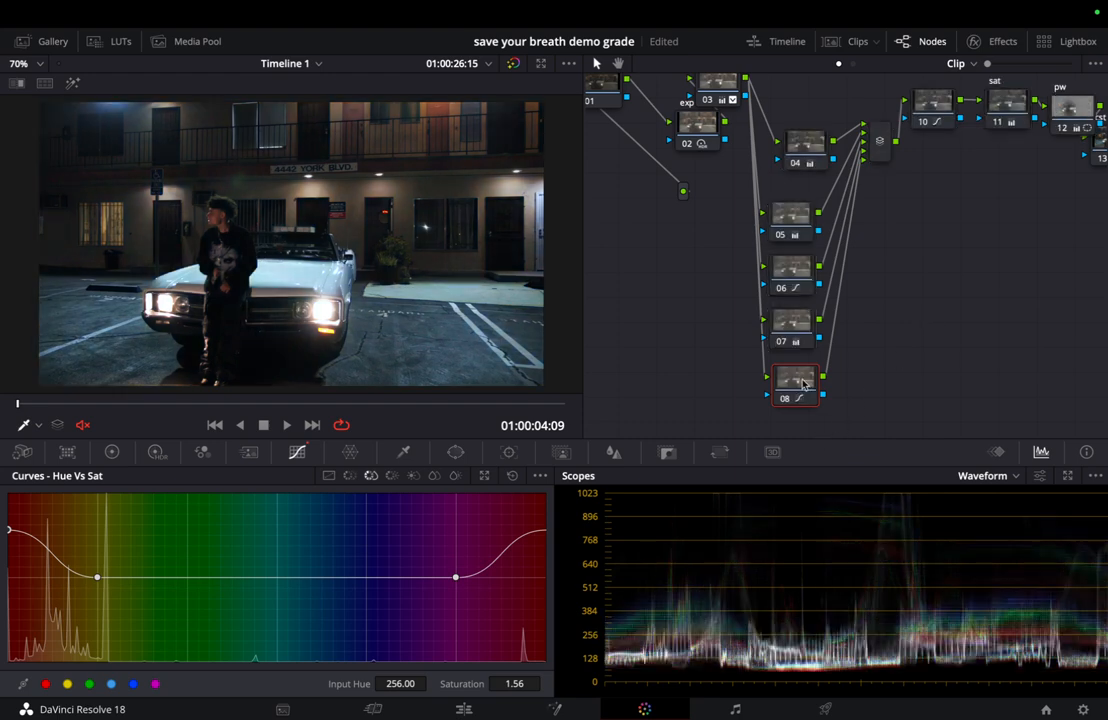
pyautogui.press('super+d')
# Move node 08 down, apart from the other layer nodes
pyautogui.moveTo(778, 397); pyautogui.dragTo(758, 409)
pyautogui.moveTo(713, 354); pyautogui.dragTo(748, 394)
pyautogui.click(621, 66)
pyautogui.moveTo(652, 231); pyautogui.dragTo(644, 306)
pyautogui.moveTo(717, 161); pyautogui.dragTo(752, 128)
# Select nodes 04 through 08 with the layer mixer and disable them
pyautogui.click(797, 221)
pyautogui.click(596, 64)
pyautogui.moveTo(878, 172); pyautogui.dragTo(779, 451)
pyautogui.moveTo(657, 323); pyautogui.dragTo(643, 246)
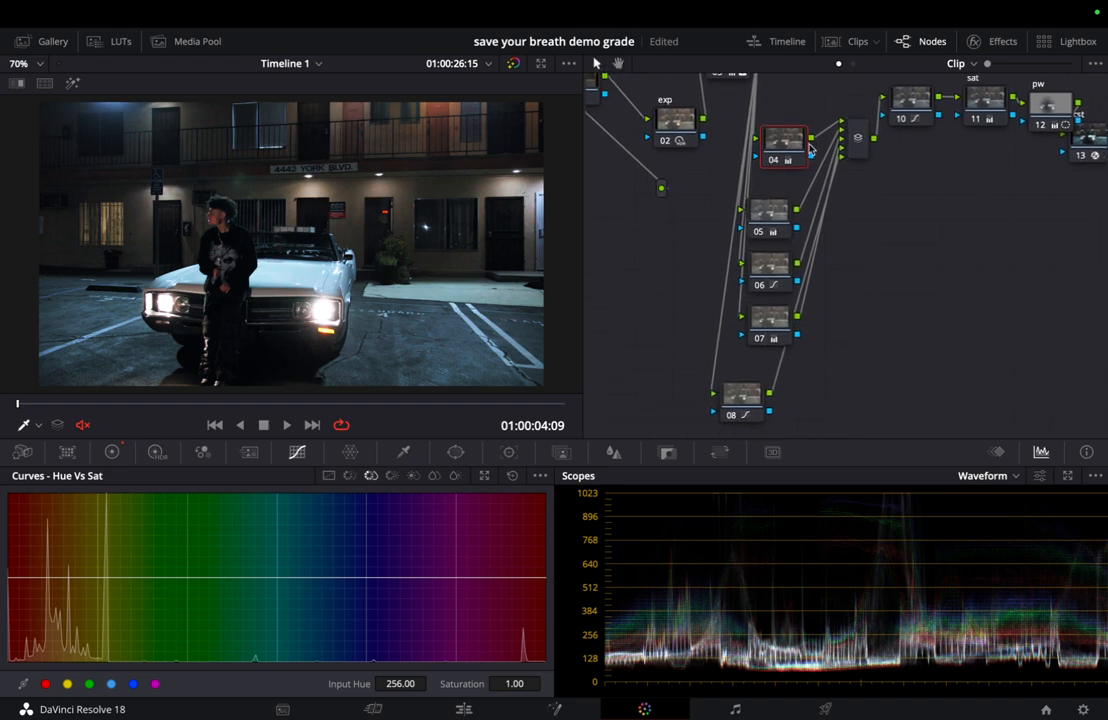
pyautogui.moveTo(899, 146); pyautogui.dragTo(748, 436)
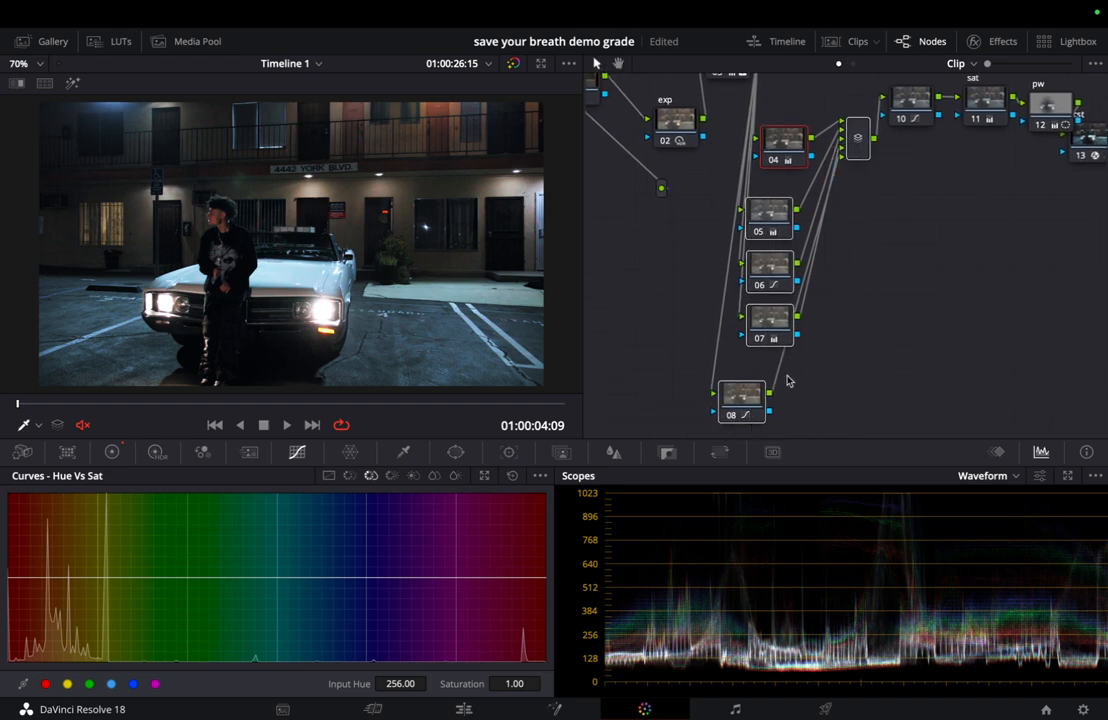
pyautogui.press('super+d')
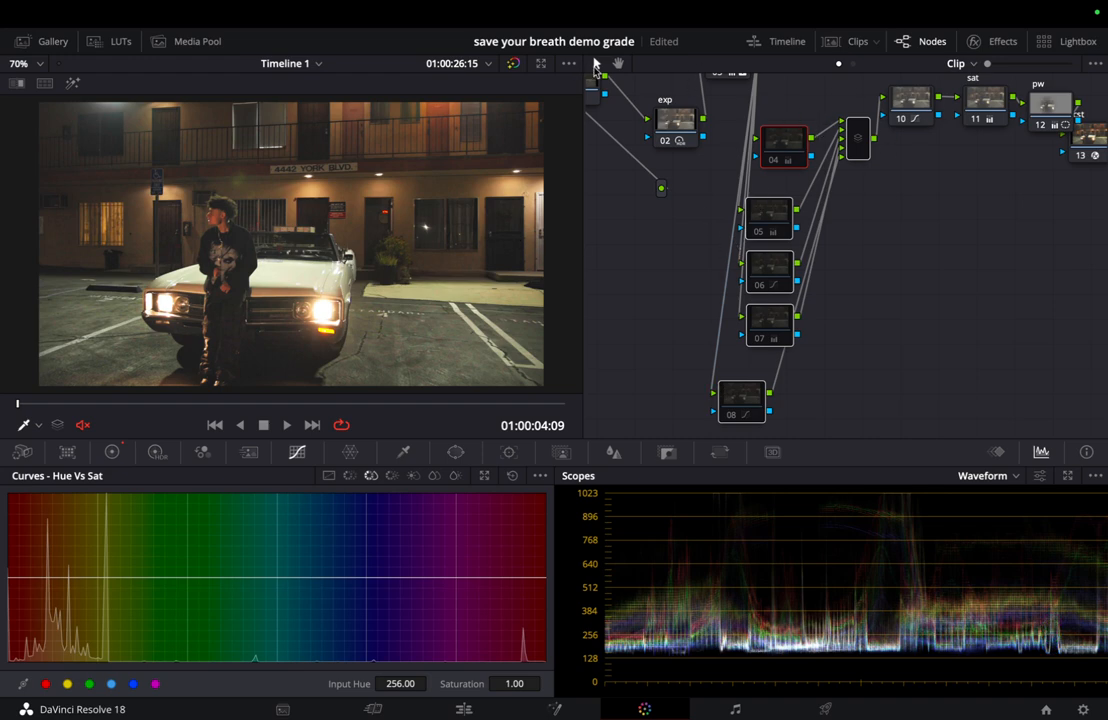
# Select the cont node and shift it slightly down in the node tree
pyautogui.click(618, 68)
pyautogui.moveTo(628, 270); pyautogui.dragTo(643, 326)
pyautogui.click(752, 112)
pyautogui.moveTo(755, 115); pyautogui.dragTo(755, 137)
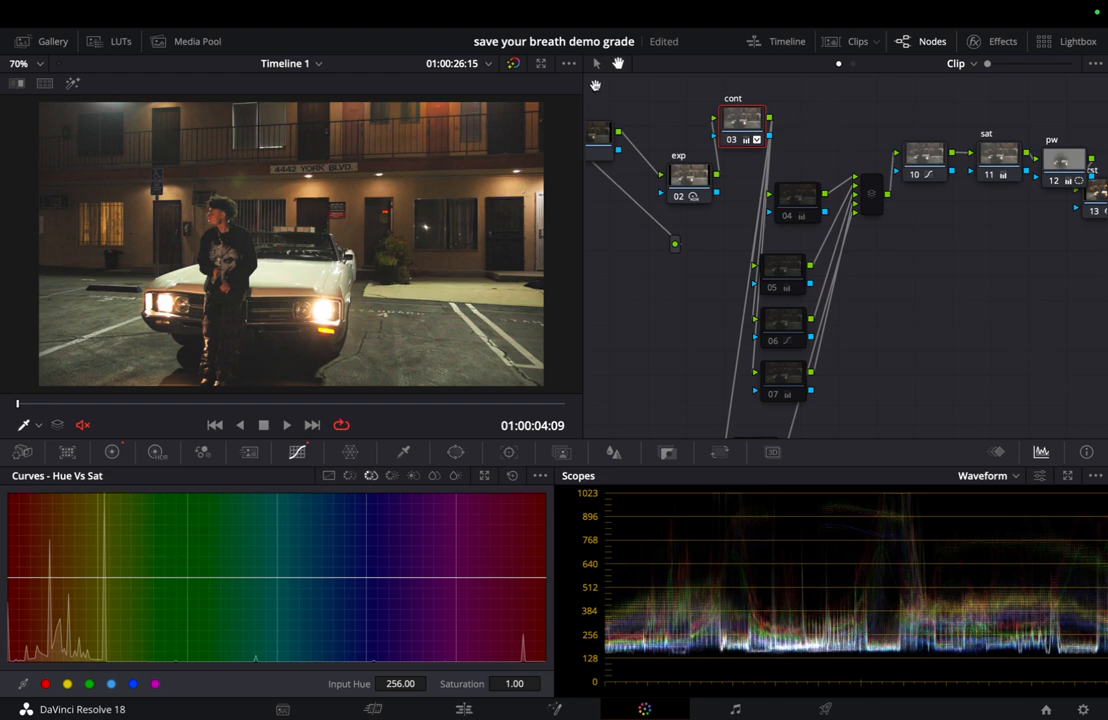
# Select node 08 together with nodes 04 through 07 and the layer mixer, and re-enable them all
pyautogui.moveTo(723, 262); pyautogui.dragTo(717, 101)
pyautogui.click(597, 64)
pyautogui.moveTo(727, 299); pyautogui.dragTo(736, 305)
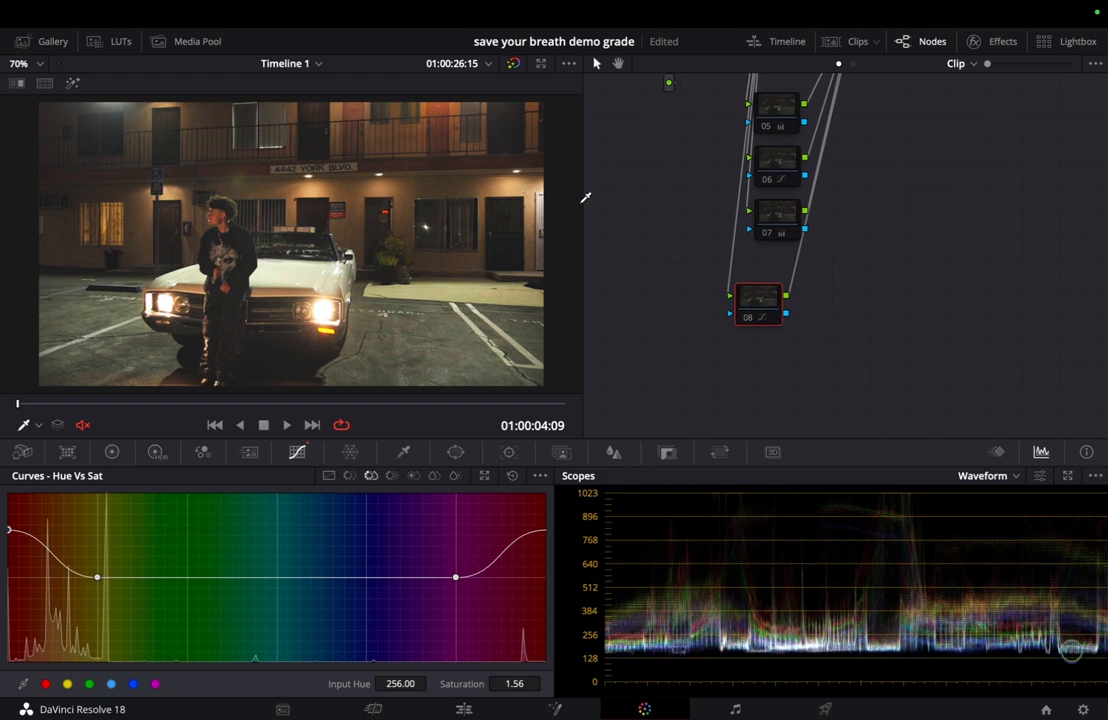
pyautogui.click(619, 63)
pyautogui.moveTo(652, 152); pyautogui.dragTo(642, 286)
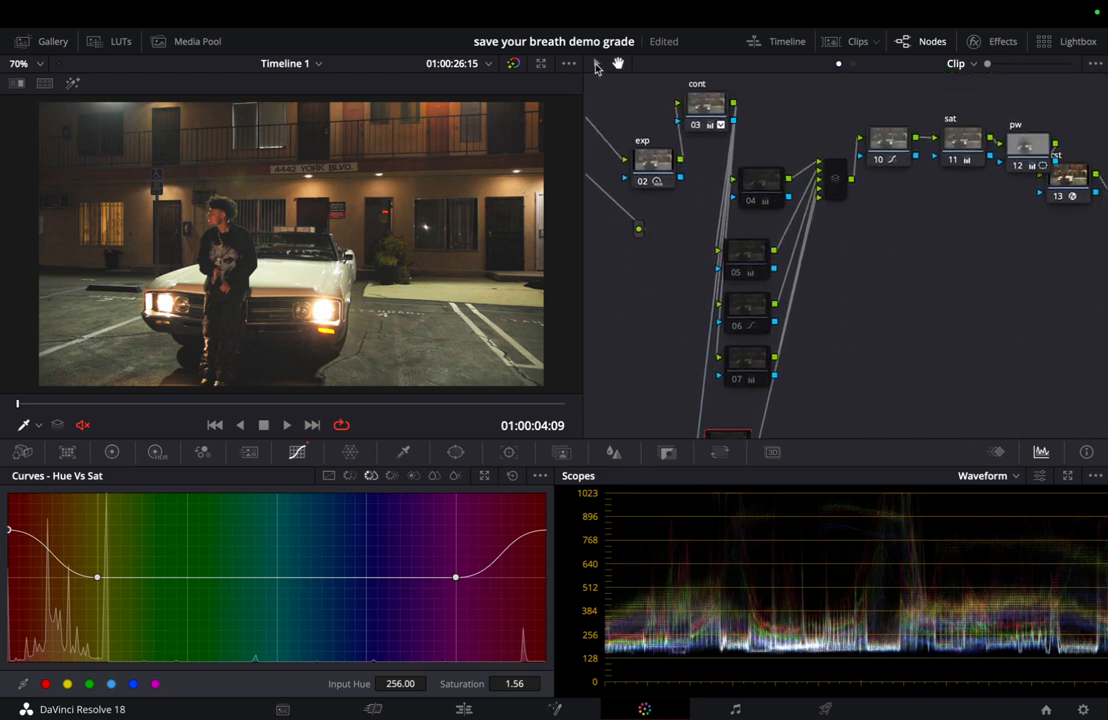
pyautogui.moveTo(838, 149); pyautogui.dragTo(743, 374)
pyautogui.press('super+d')
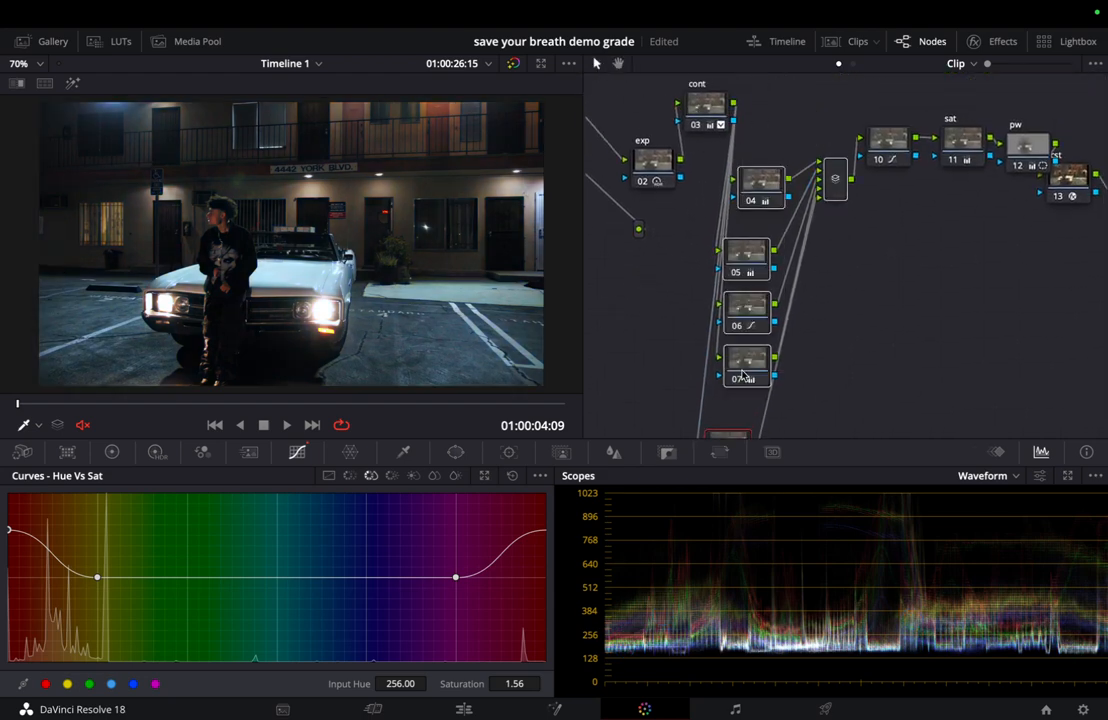
# Delete the Hue Vs Sat node 08 below node 07
pyautogui.click(727, 437)
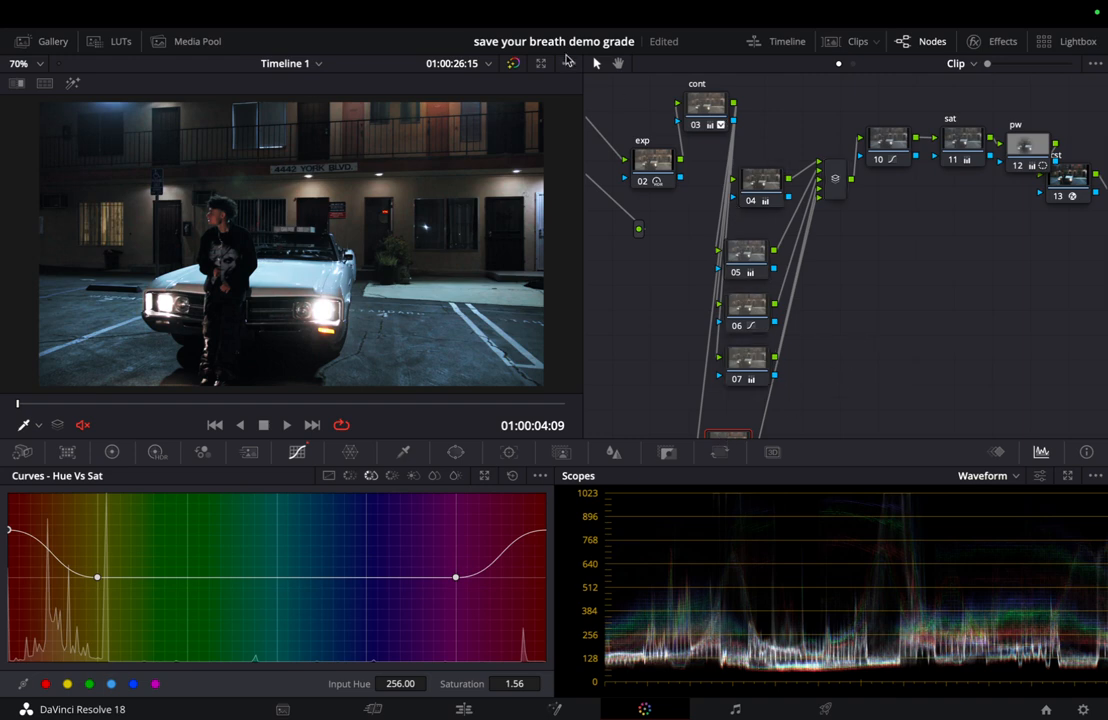
pyautogui.scroll(-3, 748, 376)
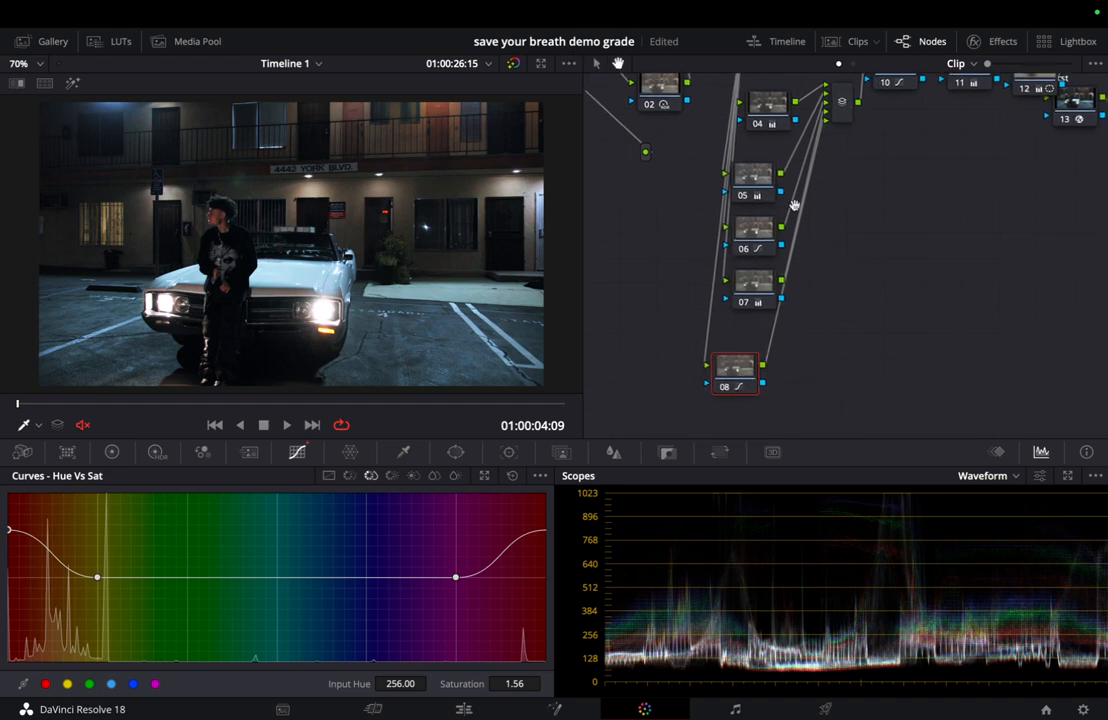
pyautogui.click(597, 65)
pyautogui.press('Delete')
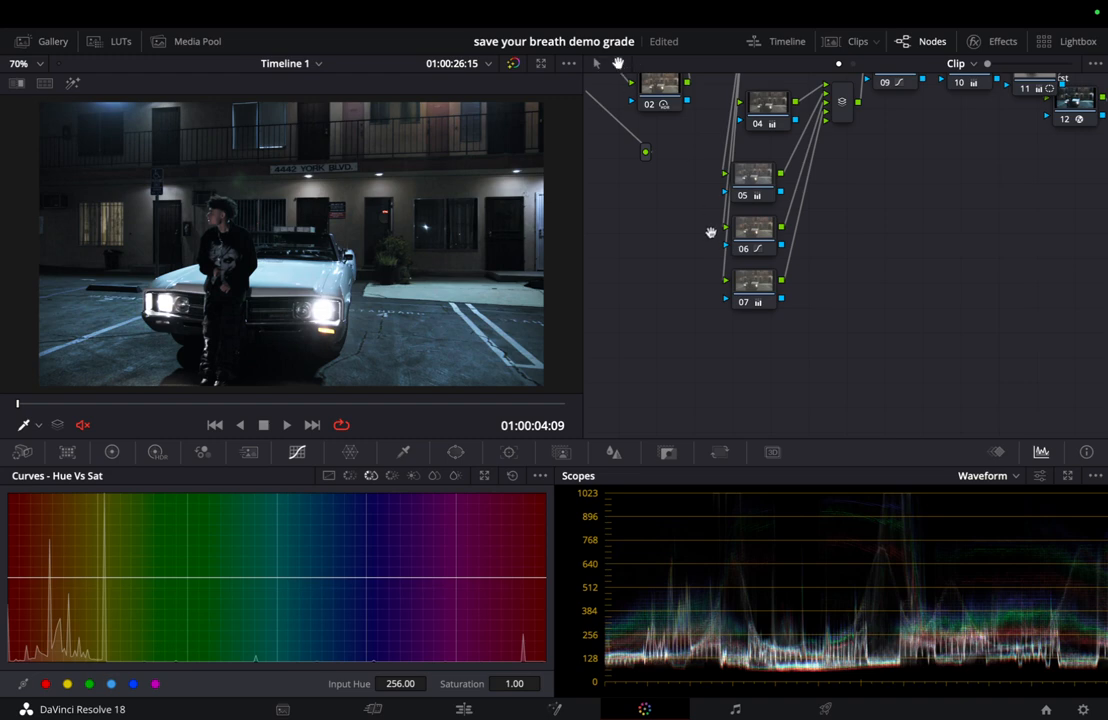
# Add a serial node after the layer mixer and place it above the gap between the mixer and the Hue Vs Sat node
pyautogui.moveTo(709, 211); pyautogui.dragTo(594, 335)
pyautogui.moveTo(1001, 102); pyautogui.dragTo(790, 275)
pyautogui.moveTo(792, 156); pyautogui.dragTo(914, 141)
pyautogui.click(722, 209)
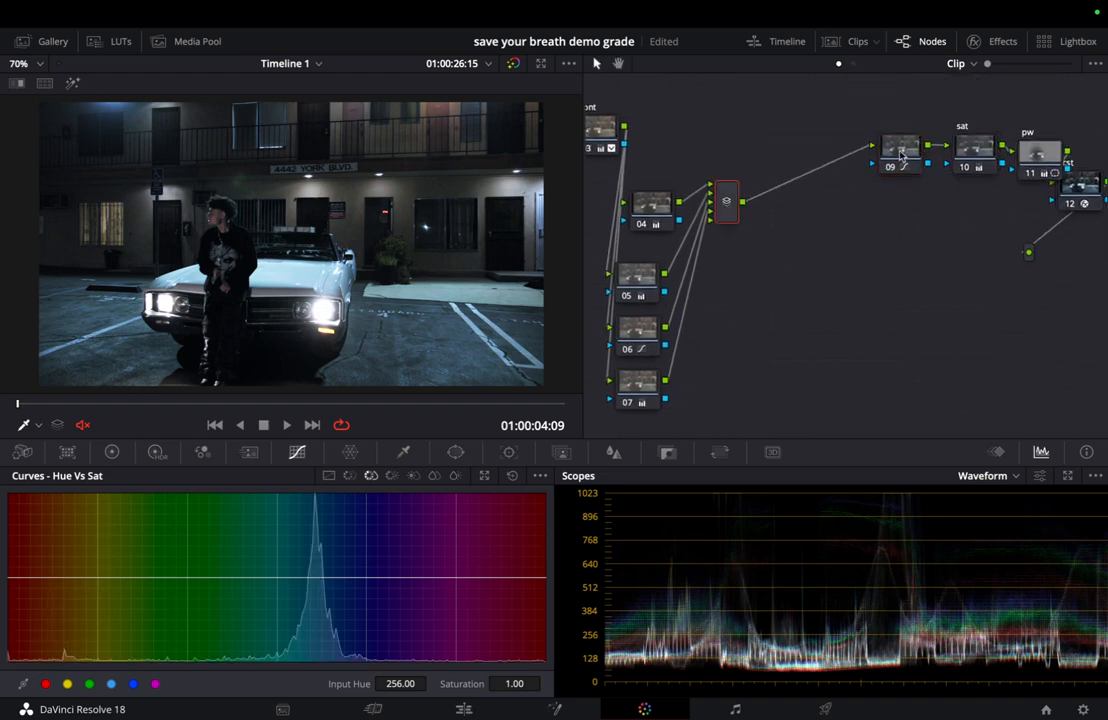
pyautogui.hotkey('alt', 's')
pyautogui.moveTo(800, 204); pyautogui.dragTo(789, 148)
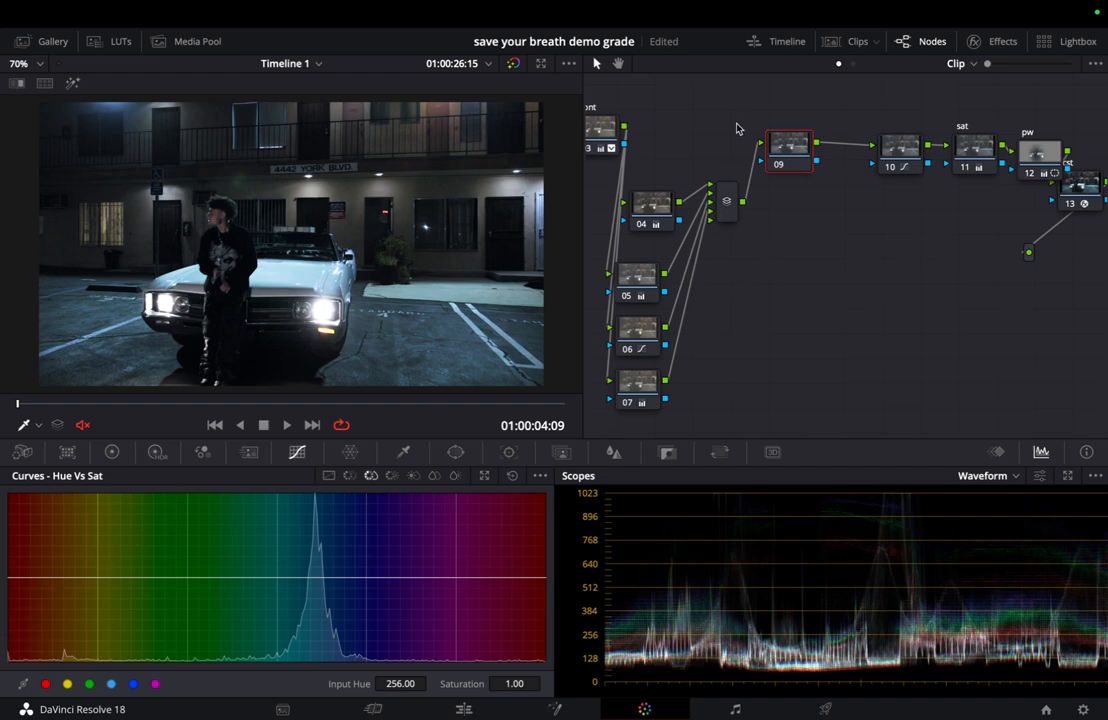
# Shift the new node 09 slightly up and move the layer mixer up closer to nodes 04 through 07
pyautogui.click(597, 145)
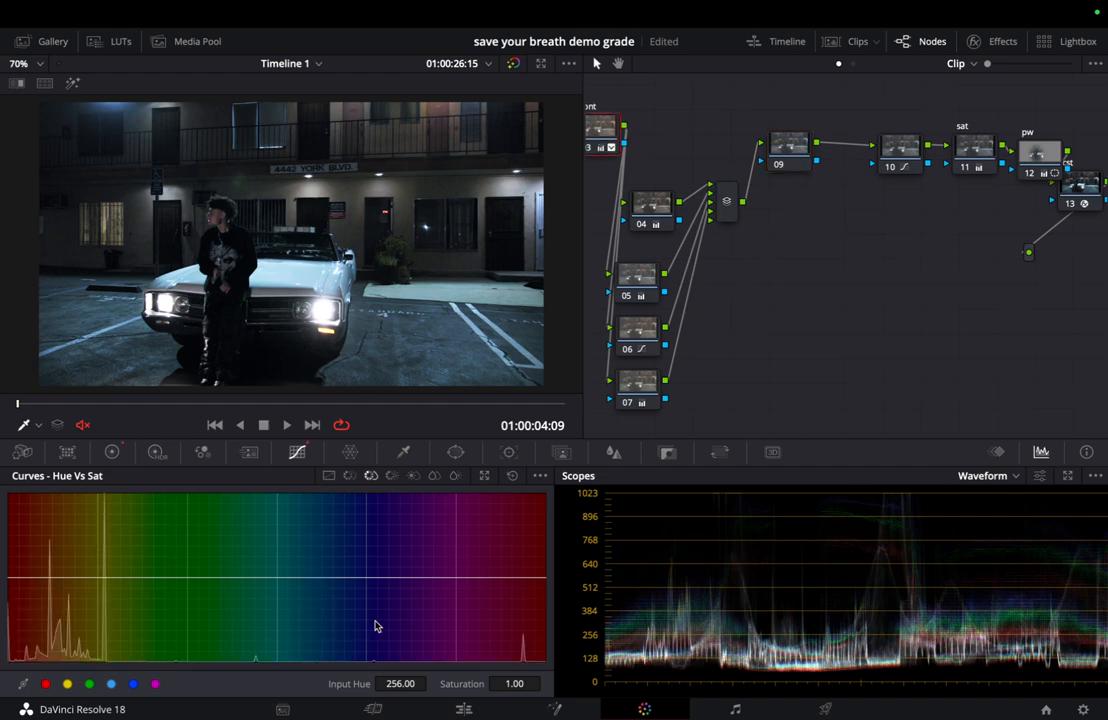
pyautogui.moveTo(795, 146); pyautogui.dragTo(826, 119)
pyautogui.moveTo(731, 207); pyautogui.dragTo(716, 161)
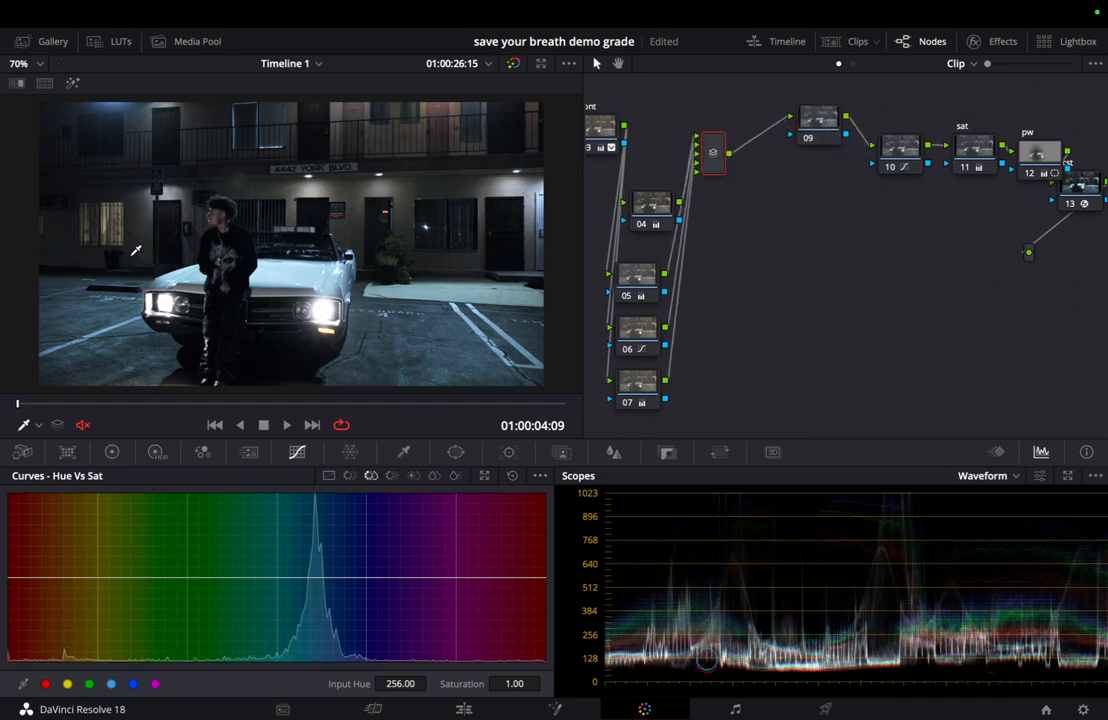
# Raise the saturation of the reds to 1.23 on the Hue Vs Sat curve of node 09
pyautogui.click(812, 118)
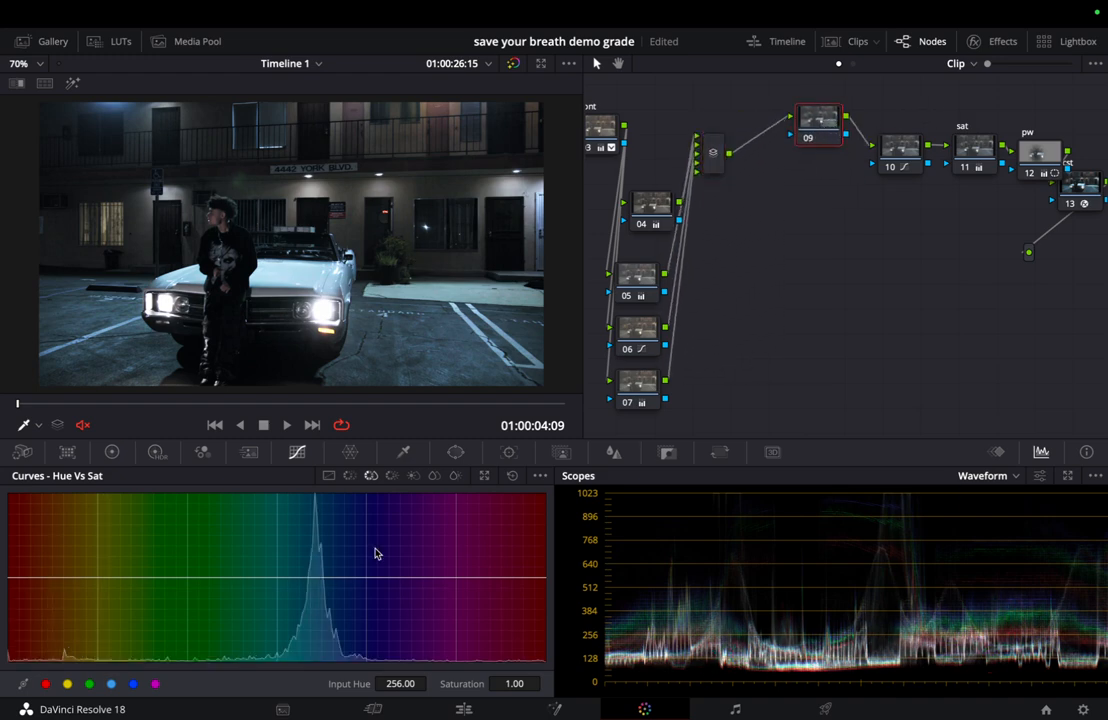
pyautogui.moveTo(562, 690); pyautogui.dragTo(633, 659)
pyautogui.moveTo(473, 667); pyautogui.dragTo(645, 590)
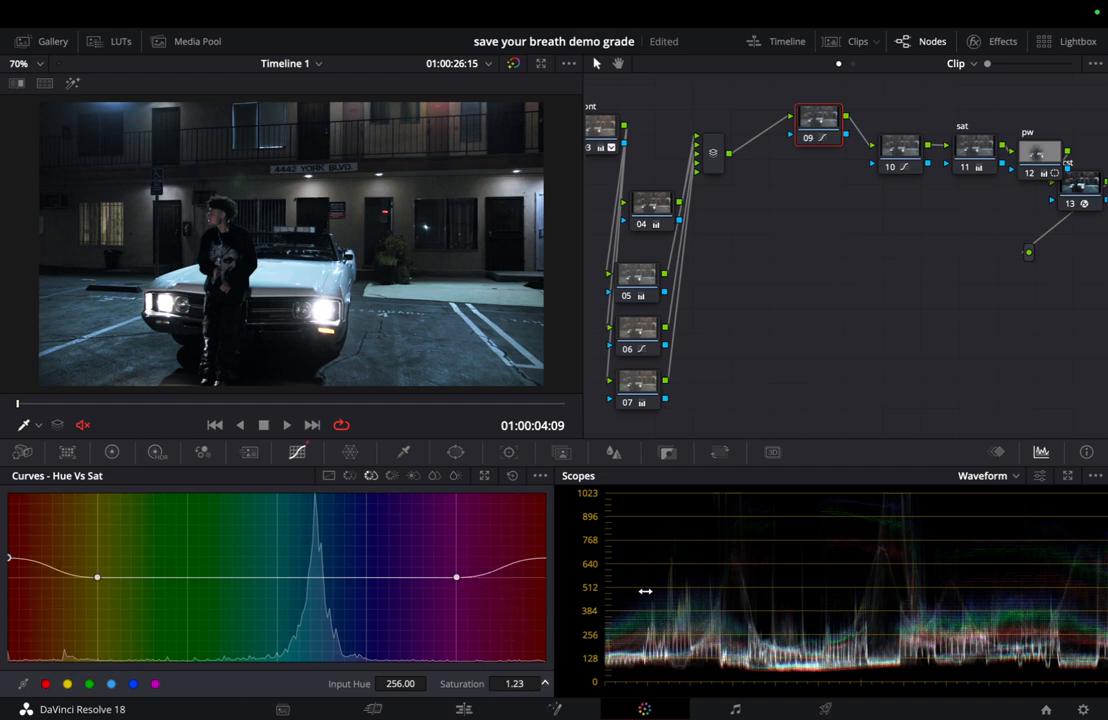
# Switch to the Ziteboard whiteboard and underline the heading "2. Understand node trees" with the pen
pyautogui.hotkey('ctrl', 'Left')
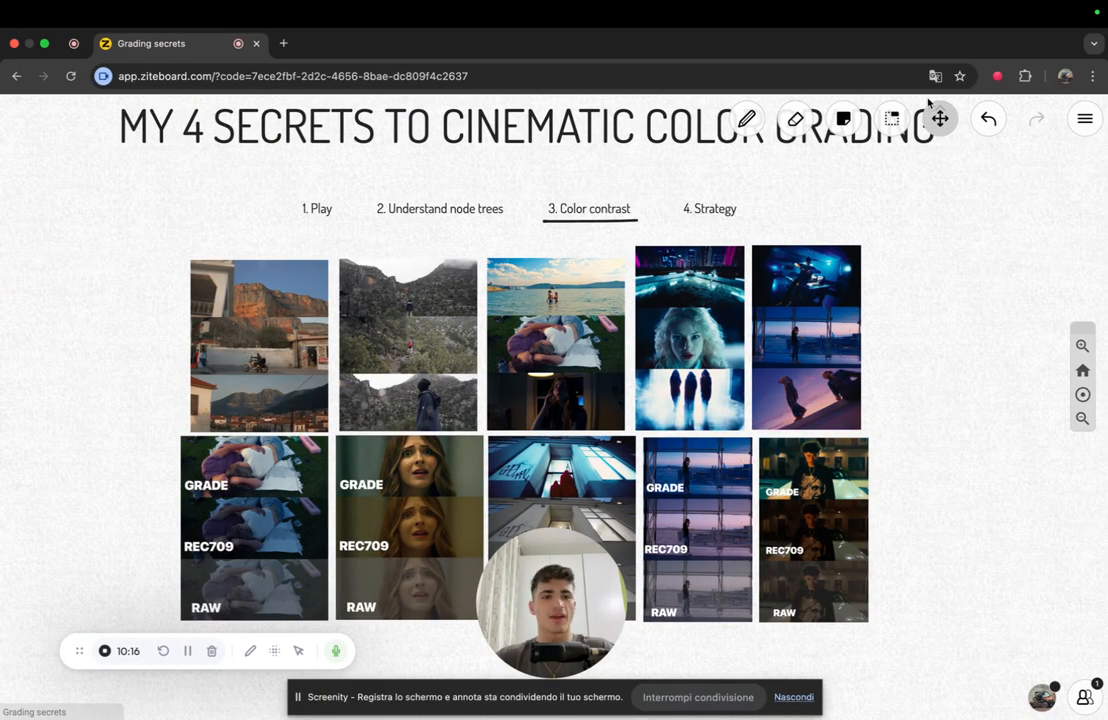
pyautogui.click(747, 118)
pyautogui.moveTo(370, 232); pyautogui.dragTo(471, 230)
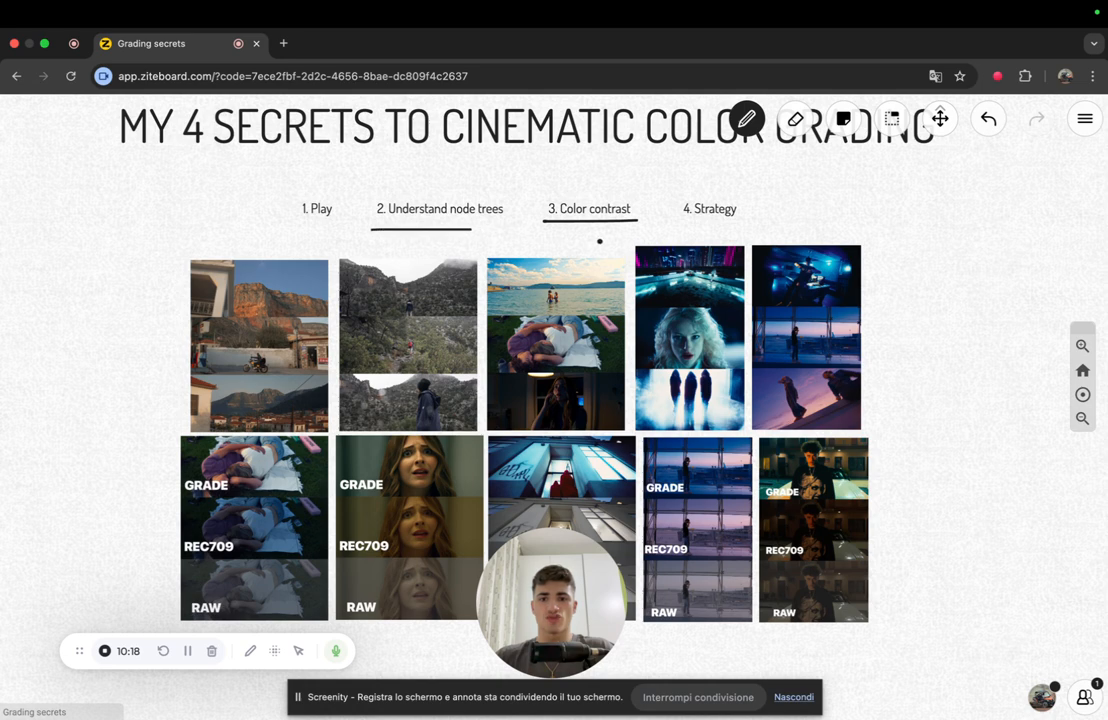
# Examine the GRADE, REC709 and RAW comparisons of the frightened woman and the couple on the grass up close
pyautogui.click(941, 119)
pyautogui.moveTo(930, 425); pyautogui.dragTo(1032, 279)
pyautogui.scroll(5, 474, 347)
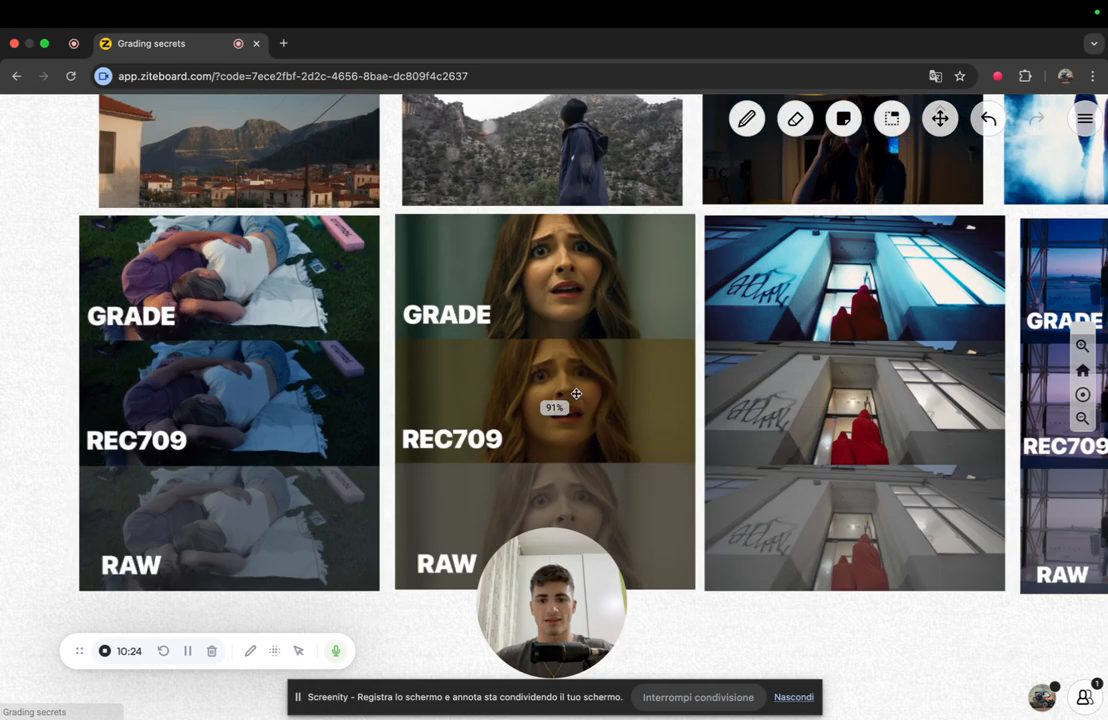
pyautogui.scroll(5, 576, 394)
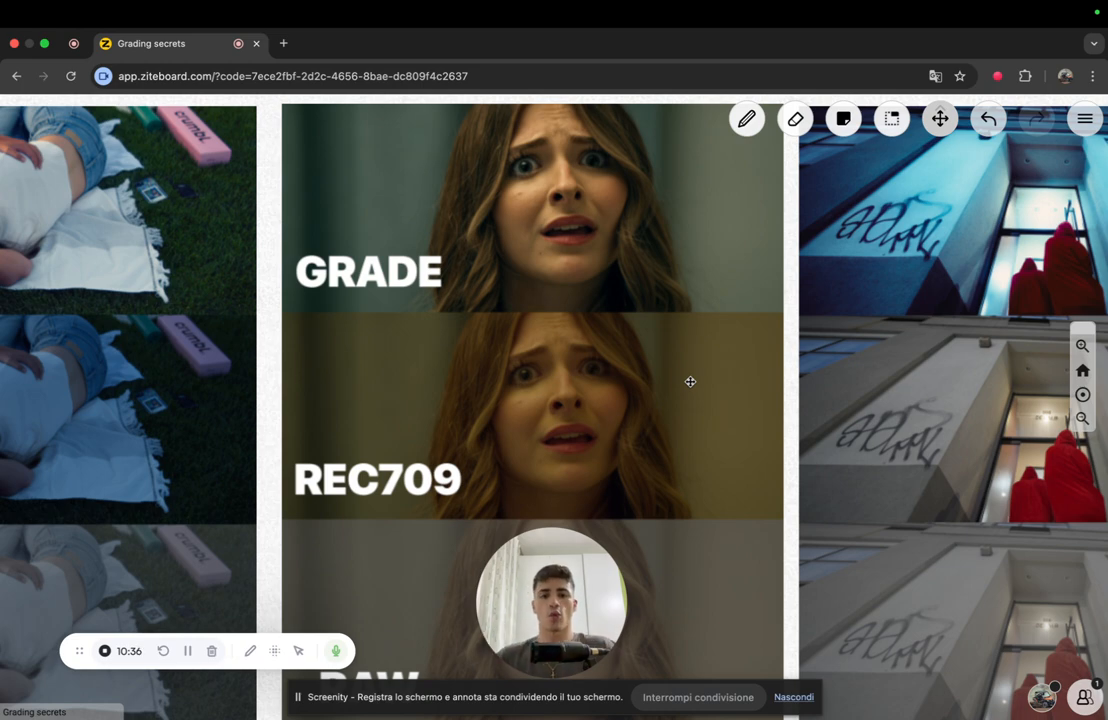
pyautogui.scroll(-5, 783, 420)
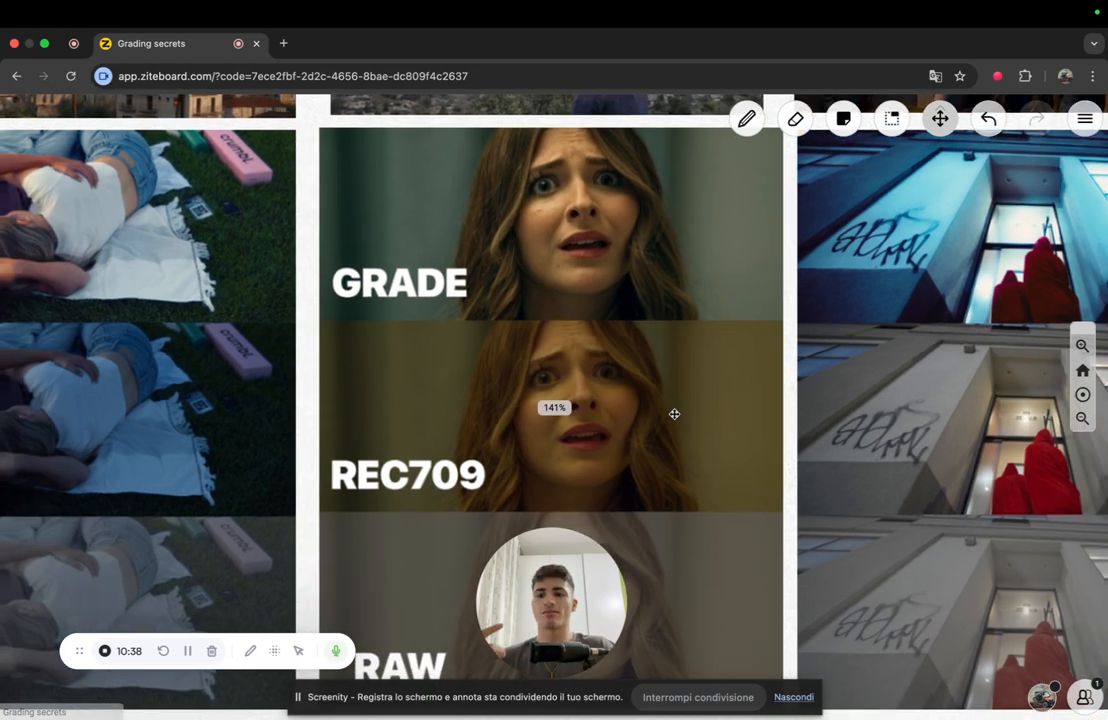
pyautogui.scroll(5, 166, 321)
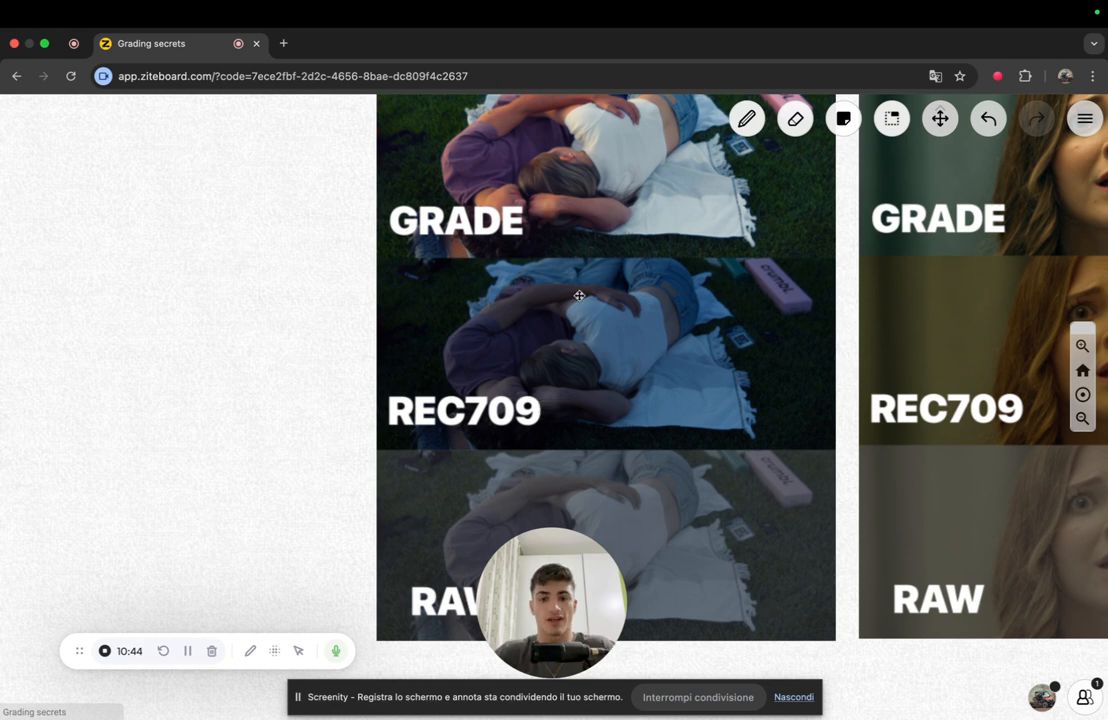
pyautogui.moveTo(303, 324); pyautogui.dragTo(253, 338)
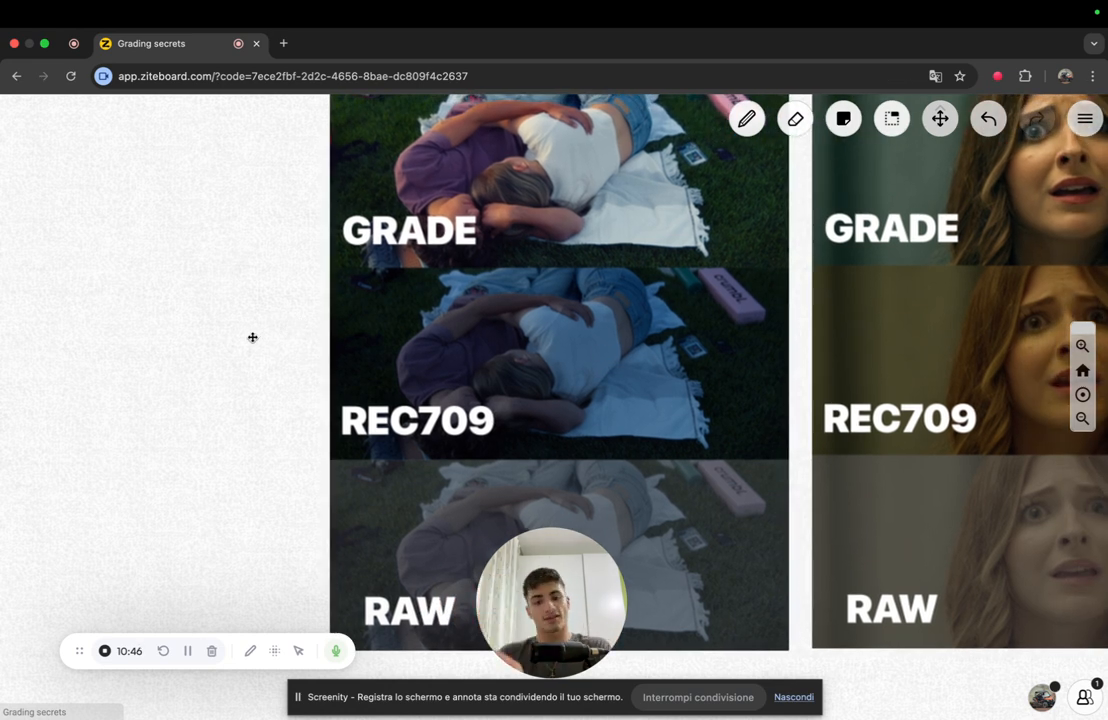
pyautogui.scroll(3, 565, 275)
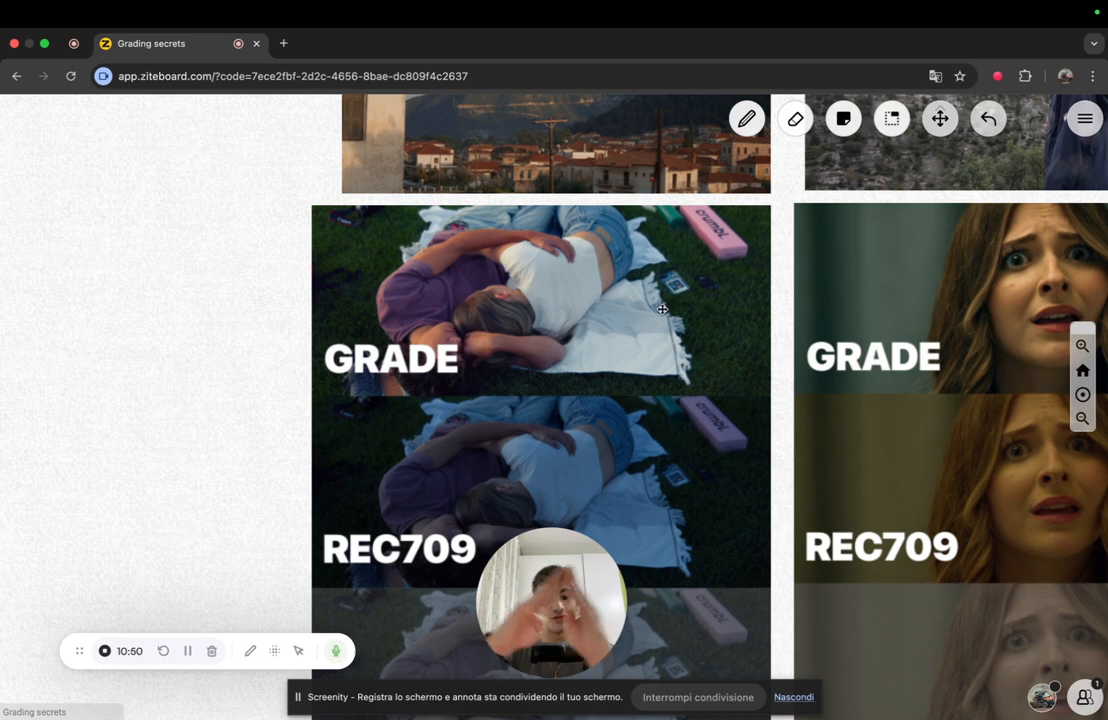
pyautogui.scroll(-3, 500, 238)
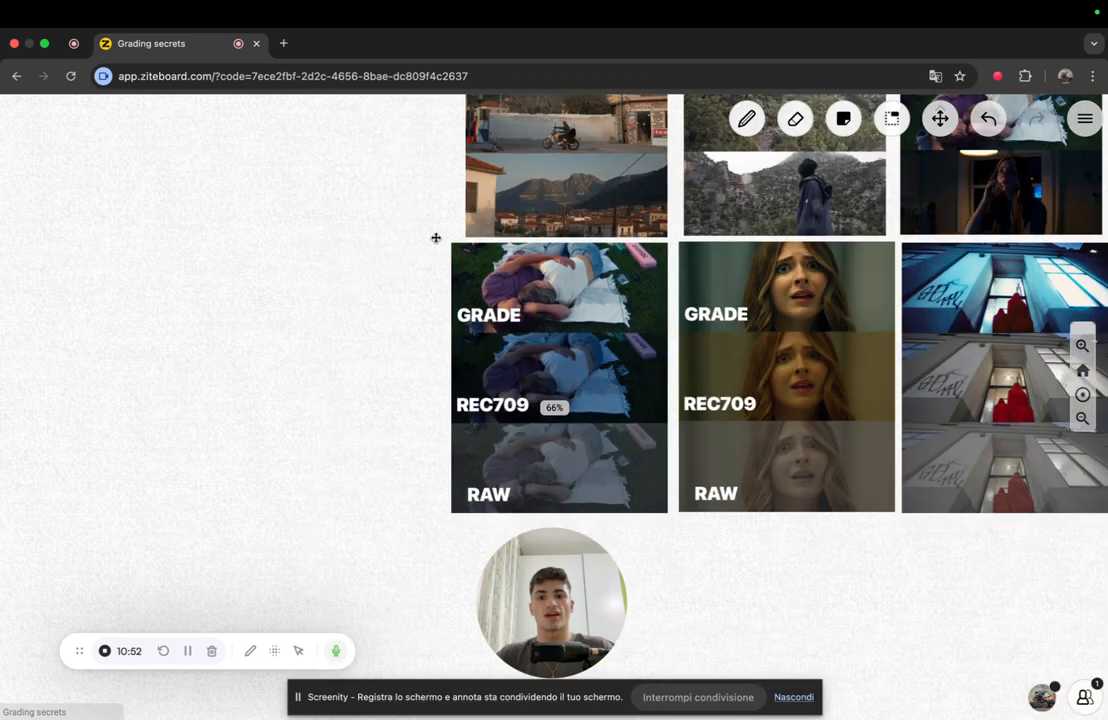
# Examine the orange mountain village images and the grey-green hiking images in the upper row for their color contrast
pyautogui.moveTo(377, 231); pyautogui.dragTo(52, 445)
pyautogui.moveTo(688, 165); pyautogui.dragTo(805, 202)
pyautogui.scroll(10, 482, 247)
pyautogui.moveTo(168, 356); pyautogui.dragTo(151, 207)
pyautogui.scroll(-1, 426, 353)
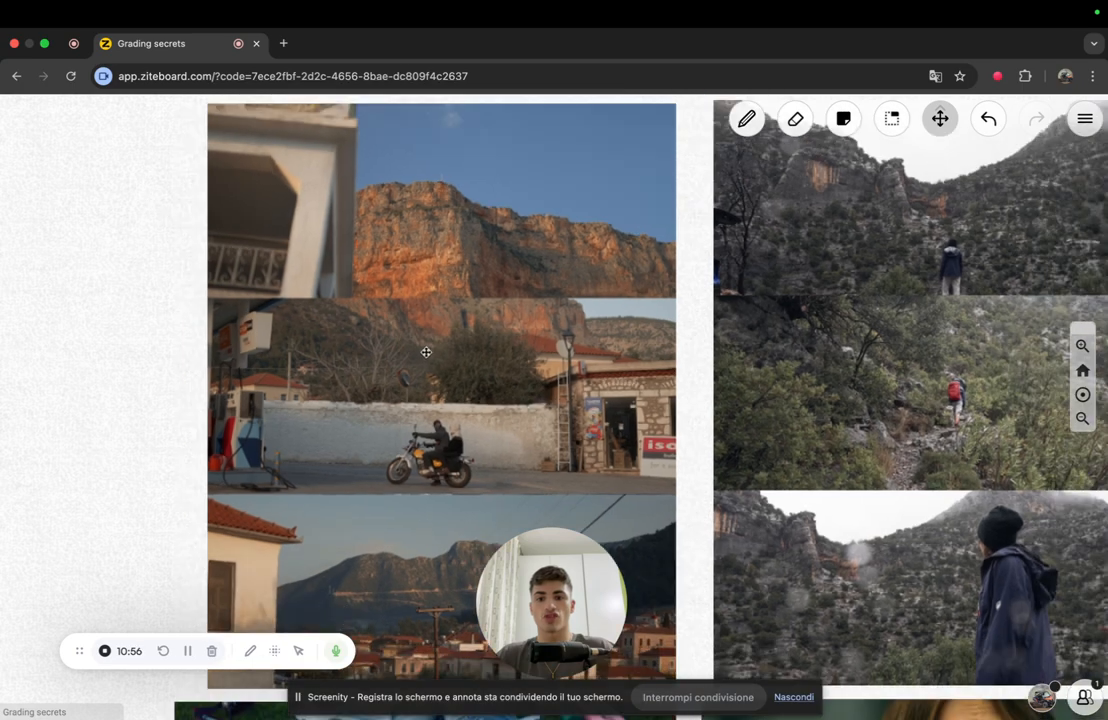
pyautogui.scroll(-2, 426, 353)
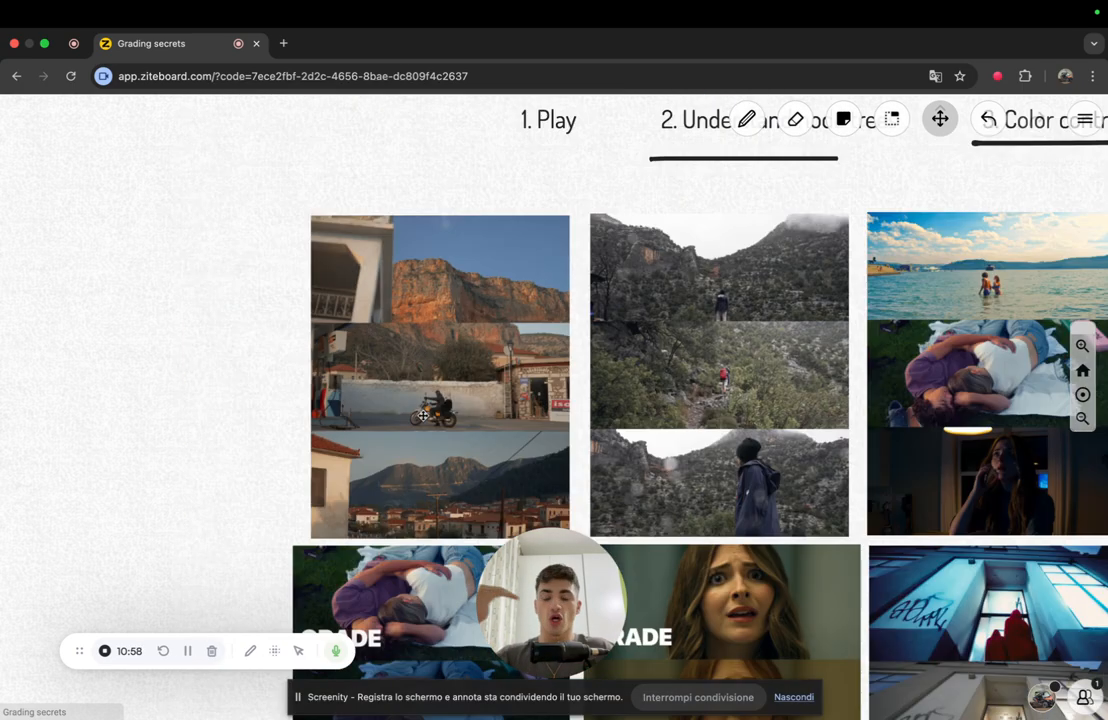
pyautogui.scroll(5, 252, 344)
pyautogui.moveTo(252, 346); pyautogui.dragTo(1, 324)
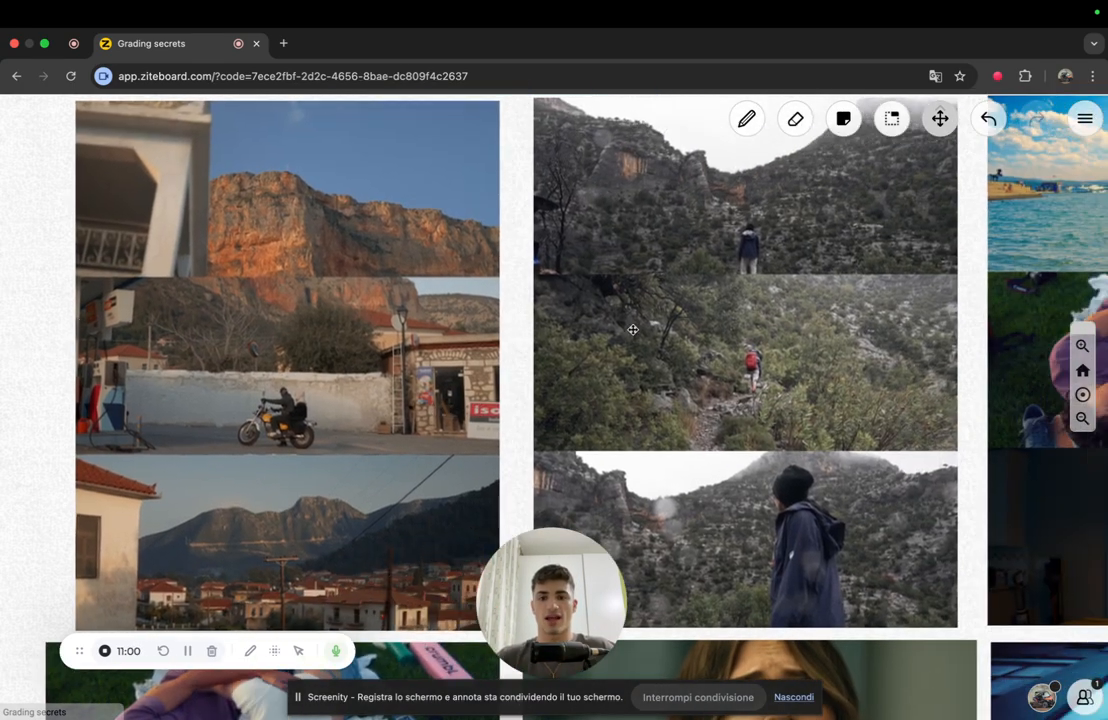
pyautogui.scroll(-10, 695, 293)
pyautogui.moveTo(552, 219); pyautogui.dragTo(250, 213)
pyautogui.scroll(1, 330, 220)
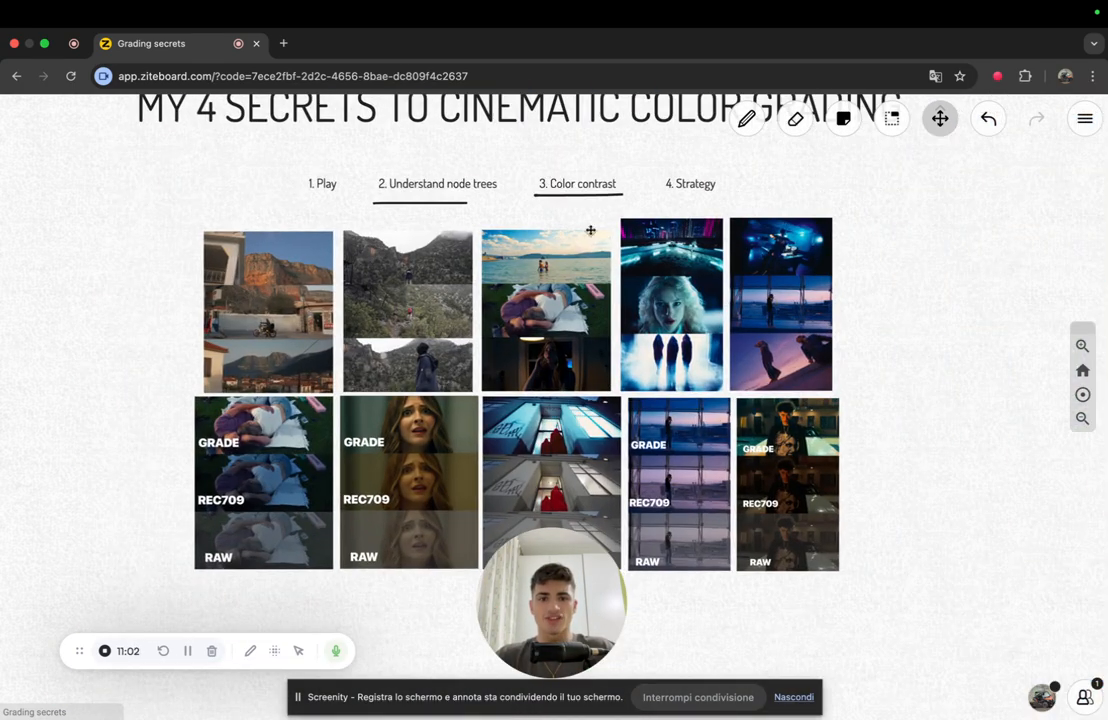
# Underline the heading "4. Strategy" on the whiteboard with the pen
pyautogui.click(747, 120)
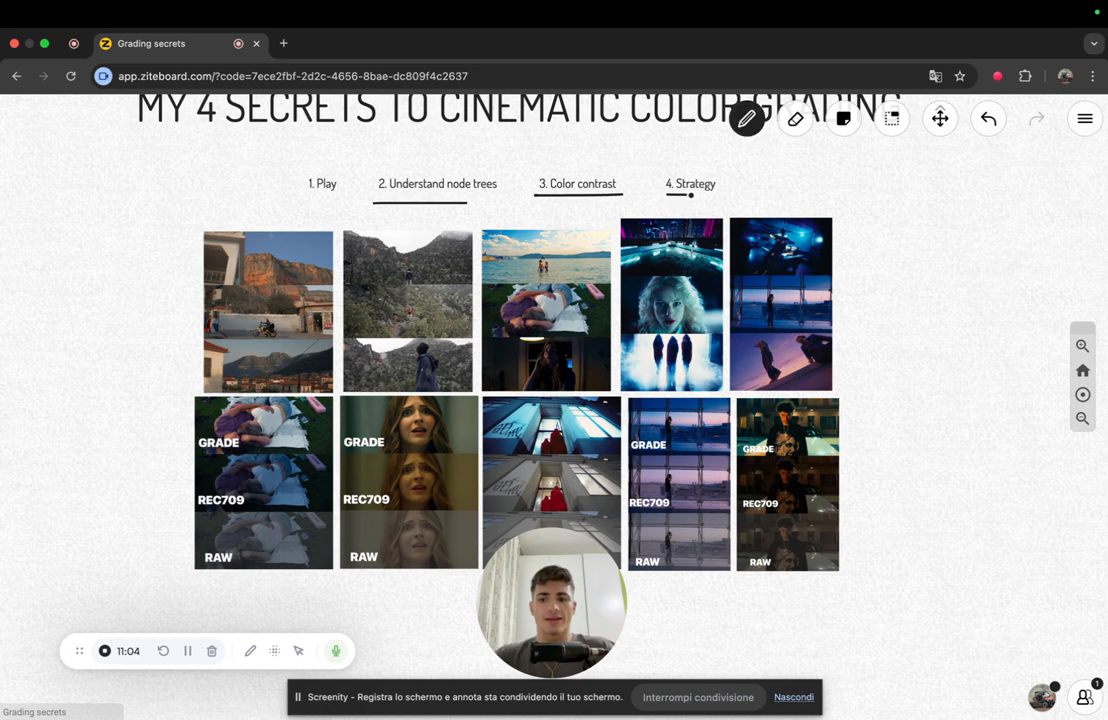
pyautogui.click(938, 120)
pyautogui.moveTo(879, 201); pyautogui.dragTo(885, 231)
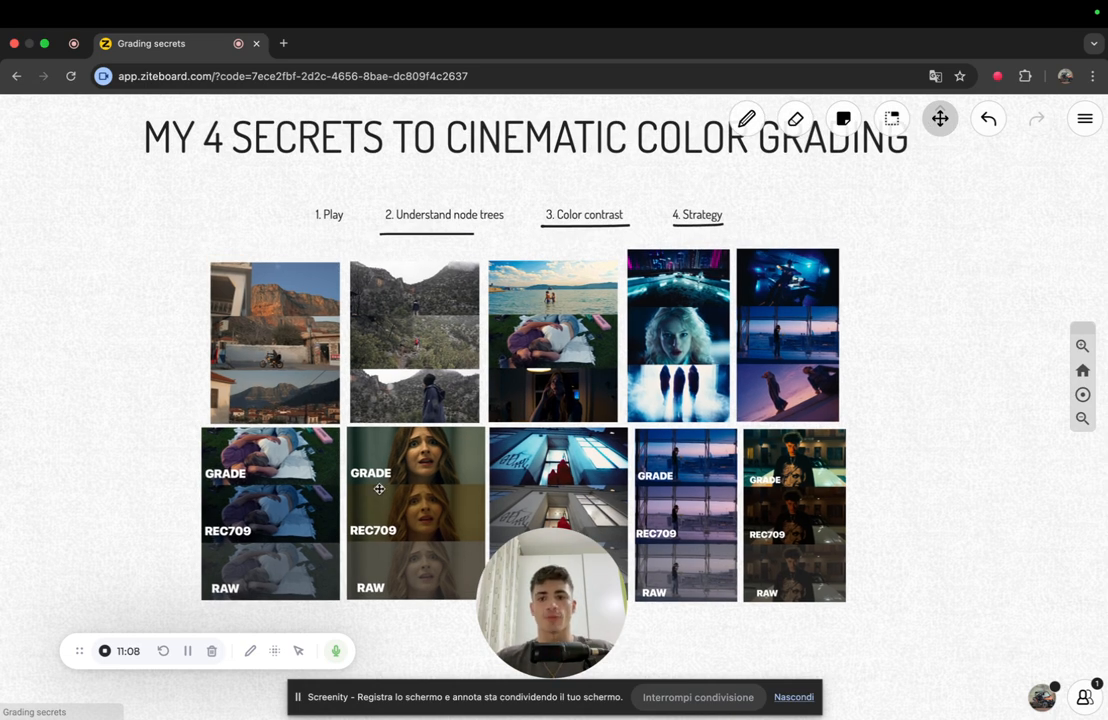
pyautogui.scroll(-5, 378, 480)
pyautogui.scroll(8, 418, 420)
pyautogui.moveTo(33, 355); pyautogui.dragTo(30, 270)
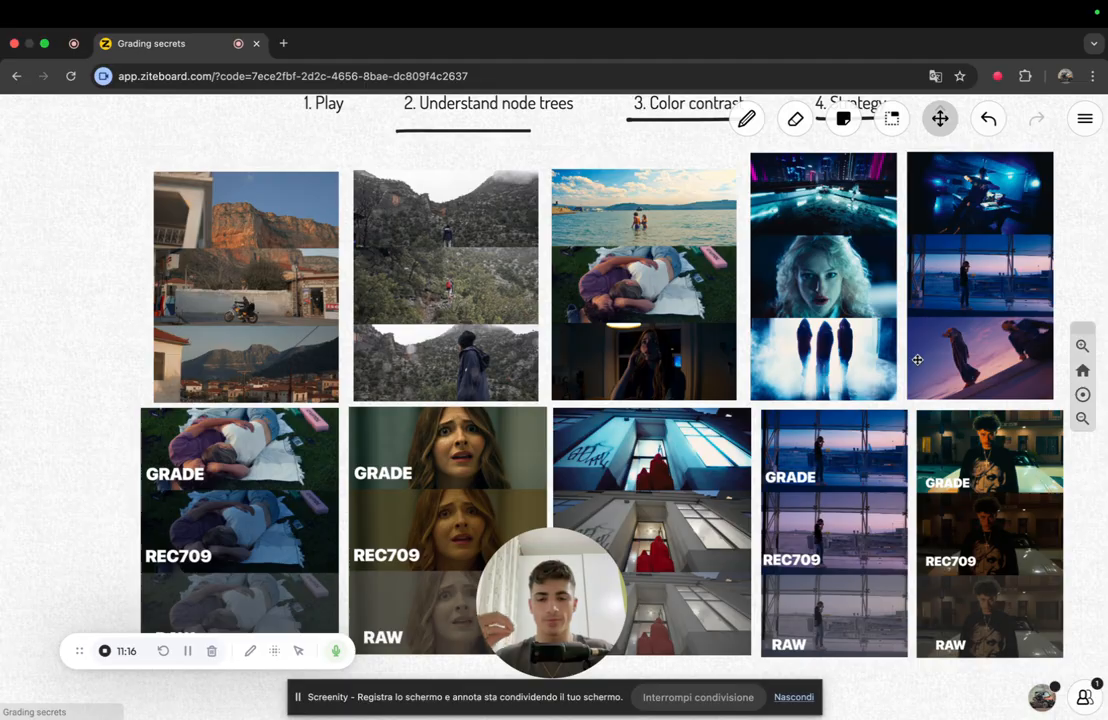
# Switch to DaVinci Resolve, show the clip thumbnails and open clip 03 with the couple on the hill
pyautogui.hotkey('ctrl', 'Right')
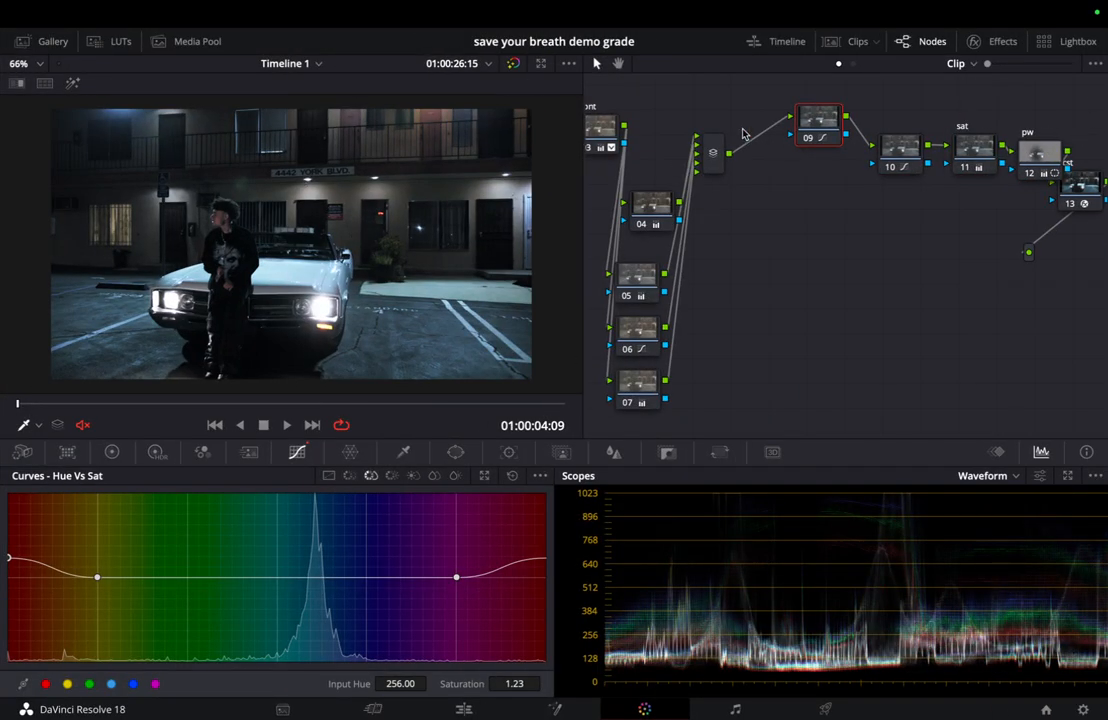
pyautogui.moveTo(773, 267); pyautogui.dragTo(905, 260)
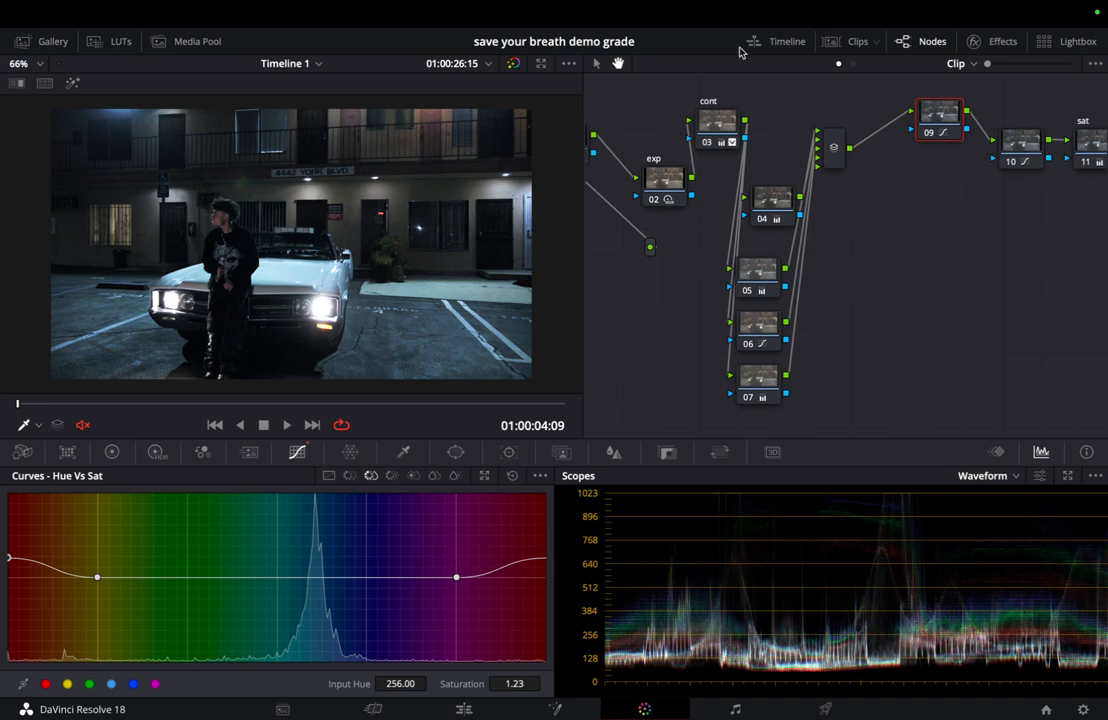
pyautogui.click(845, 42)
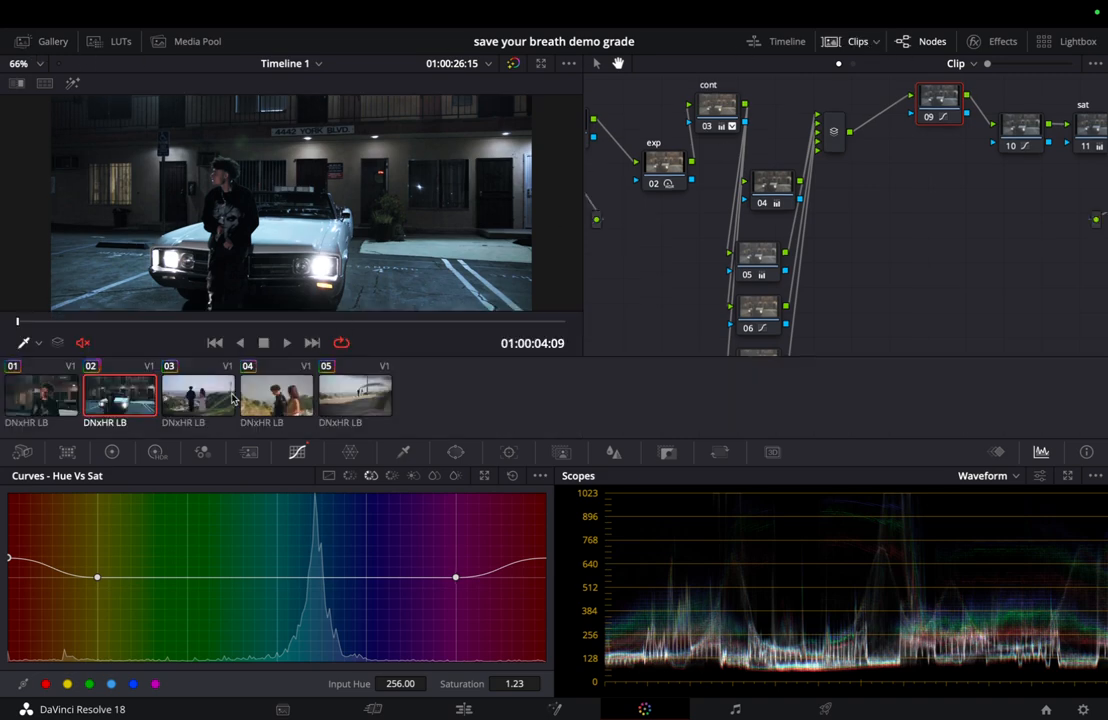
pyautogui.click(200, 395)
pyautogui.click(276, 395)
pyautogui.click(198, 395)
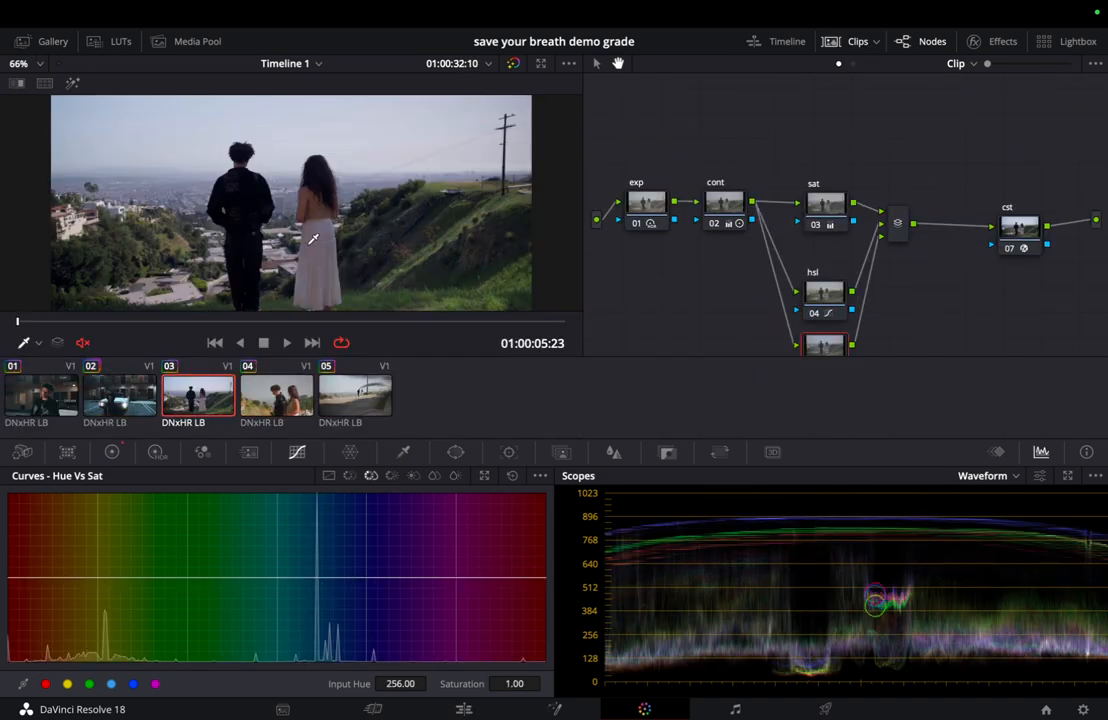
pyautogui.scroll(-2, 307, 240)
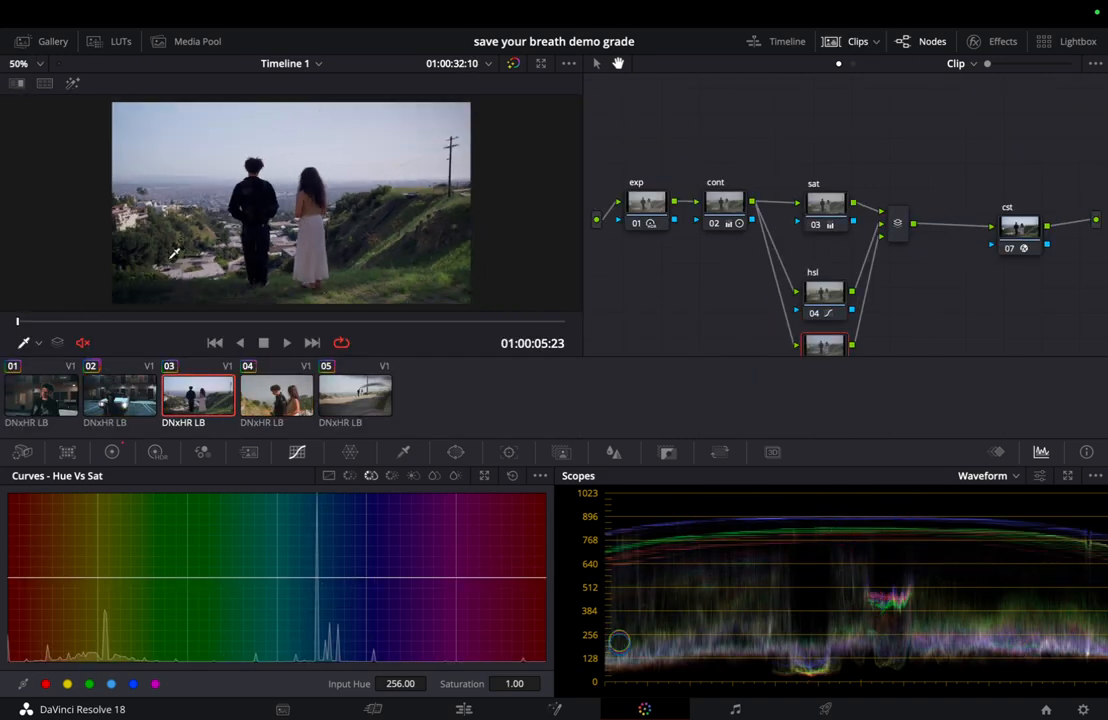
# Compare the night car grade of clip 02 with clip 03 by alternating between them, ending on clip 03
pyautogui.click(104, 398)
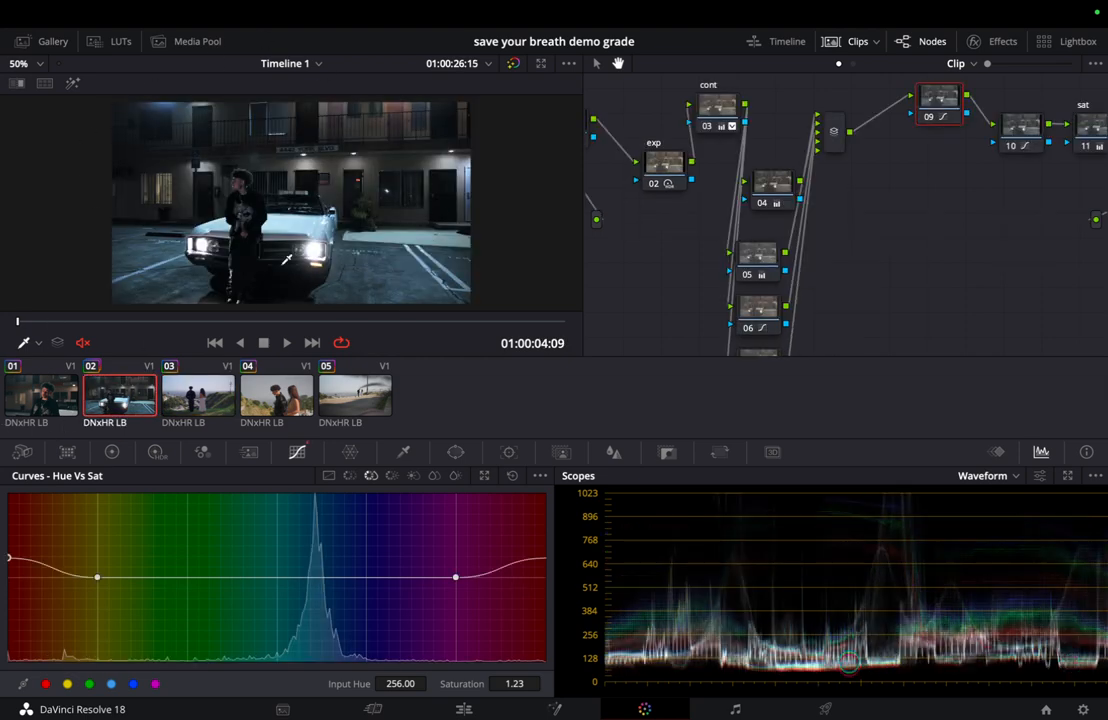
pyautogui.click(68, 390)
pyautogui.click(120, 398)
pyautogui.click(199, 397)
pyautogui.click(132, 400)
pyautogui.click(200, 398)
pyautogui.click(132, 400)
pyautogui.click(200, 398)
pyautogui.click(132, 400)
pyautogui.click(205, 398)
pyautogui.click(139, 400)
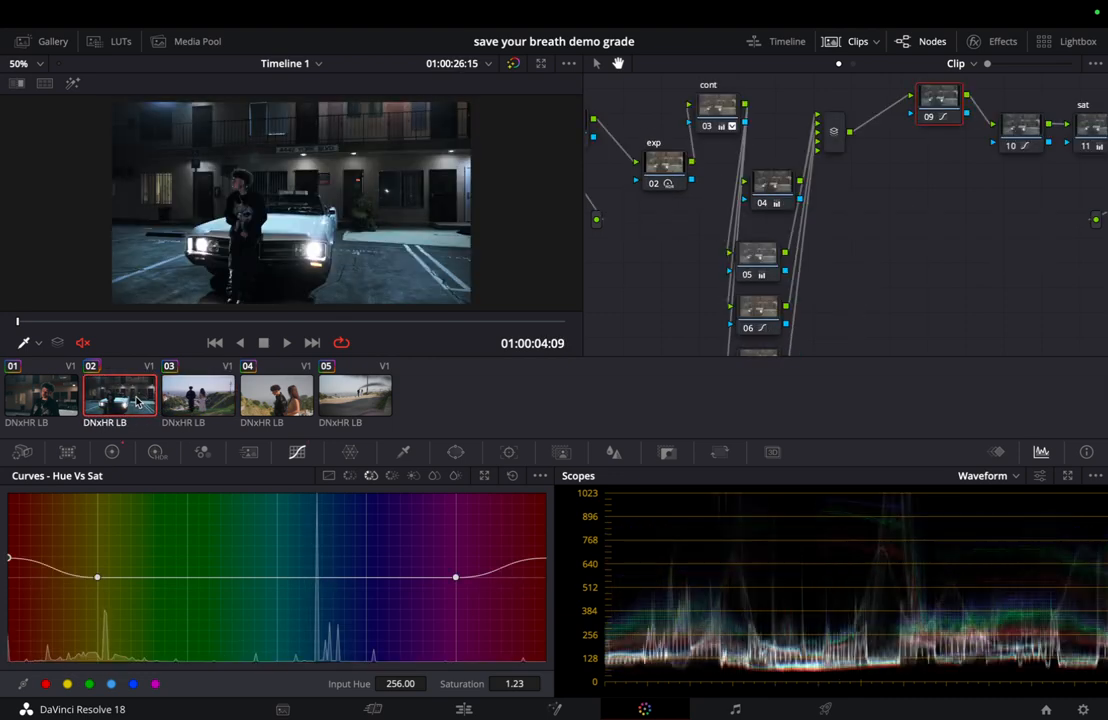
pyautogui.click(202, 398)
pyautogui.click(140, 400)
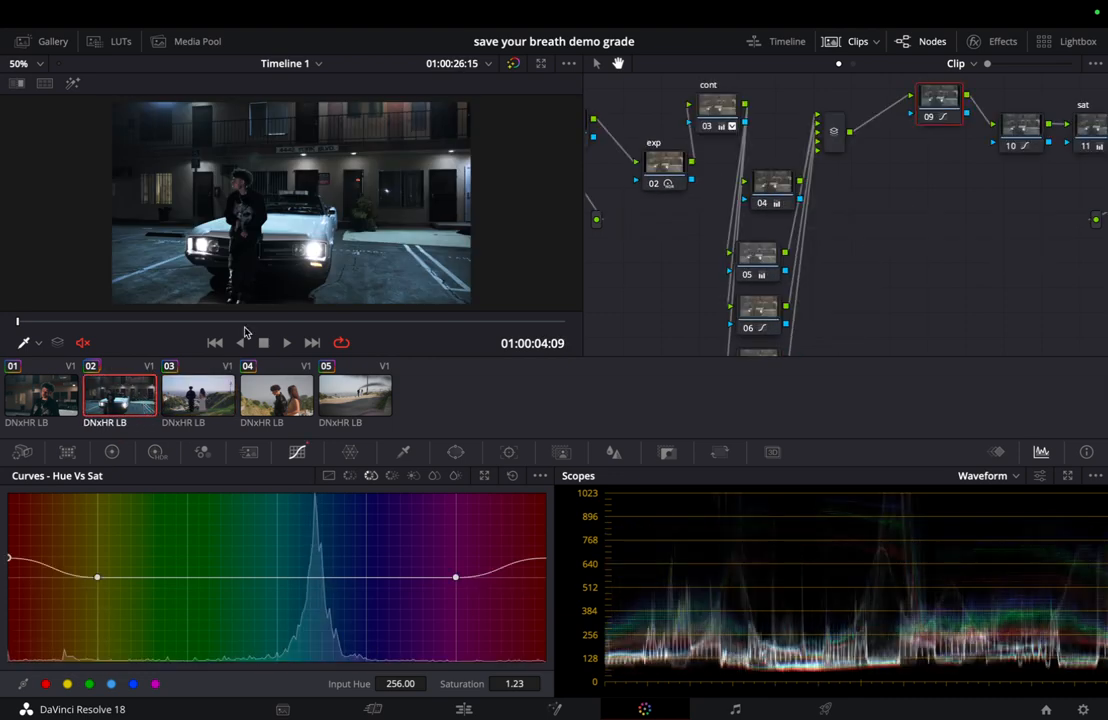
pyautogui.click(191, 392)
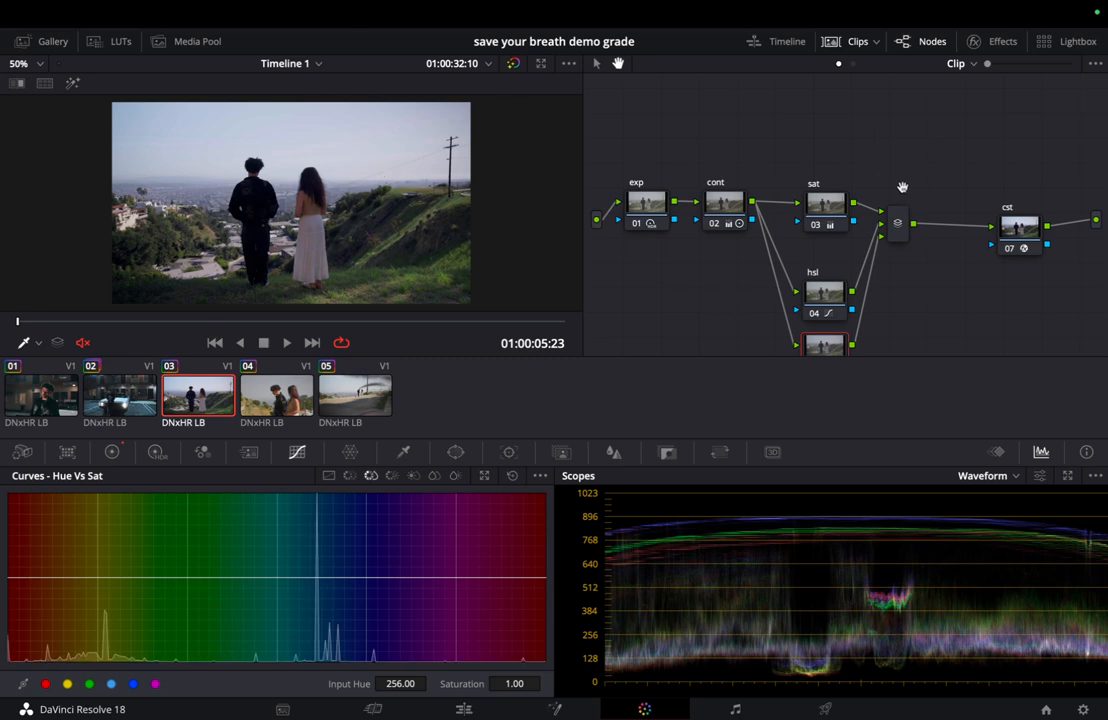
pyautogui.scroll(-3, 787, 148)
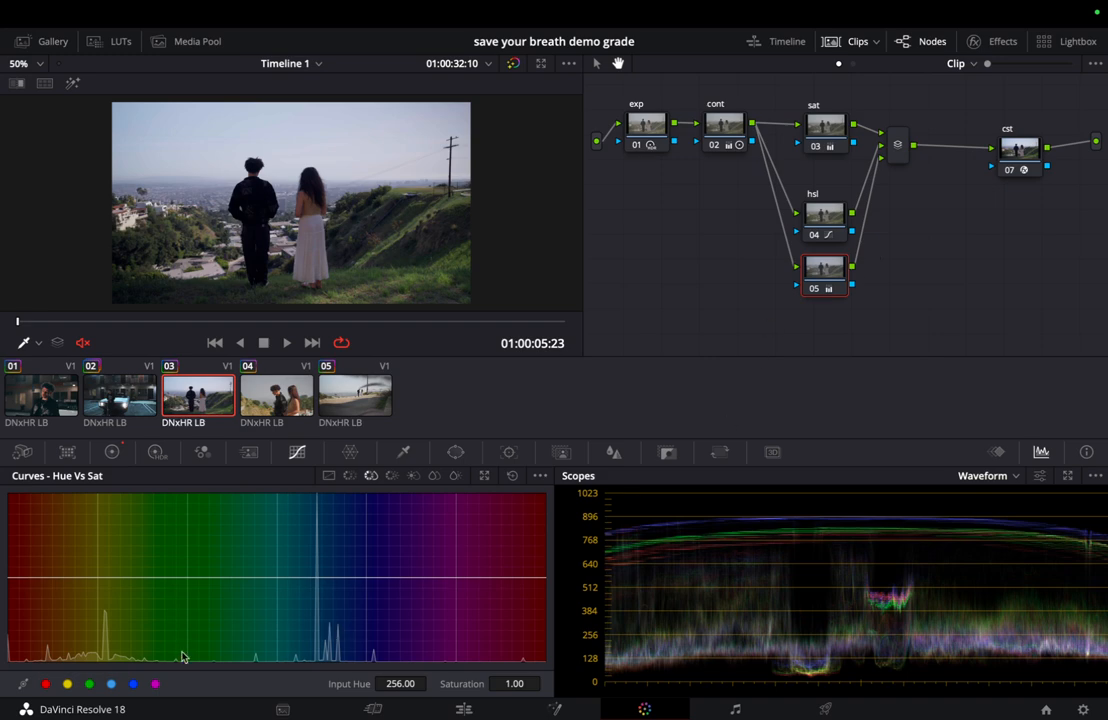
pyautogui.click(112, 685)
pyautogui.moveTo(519, 682); pyautogui.dragTo(596, 656)
pyautogui.press('super+z')
pyautogui.press('super+z')
# Raise the saturation of the blues to 1.79 on the Hue Vs Sat curve of clip 03's node 05 and compare with clip 02
pyautogui.click(133, 684)
pyautogui.moveTo(519, 683); pyautogui.dragTo(638, 648)
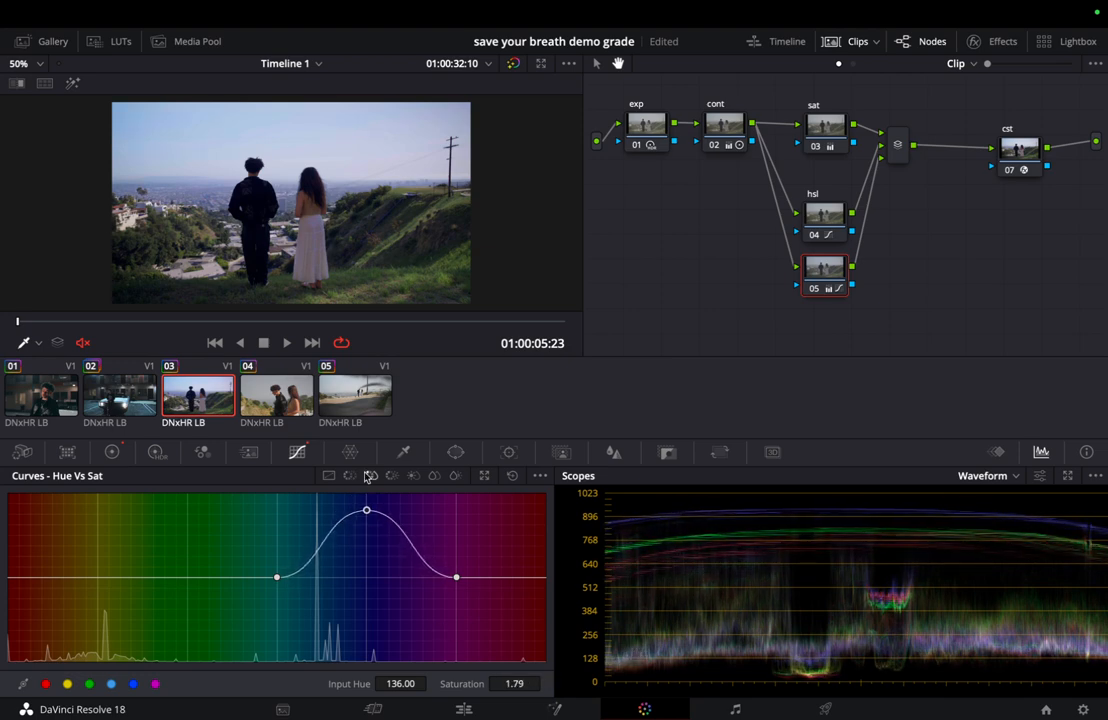
pyautogui.click(124, 389)
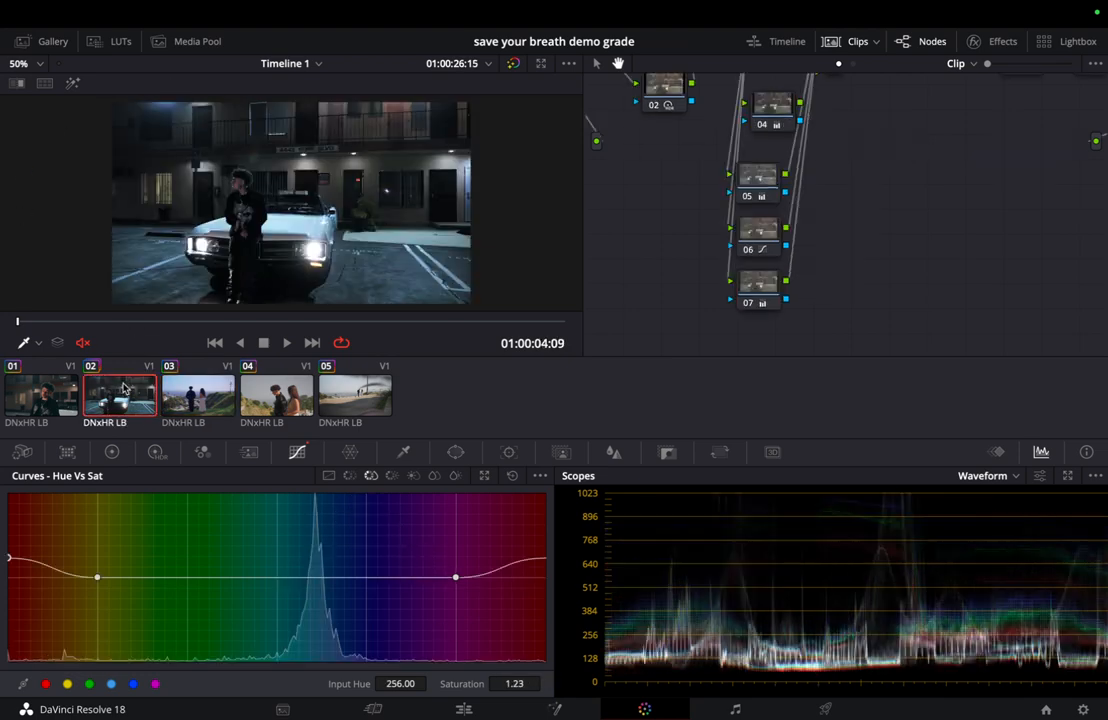
pyautogui.click(175, 393)
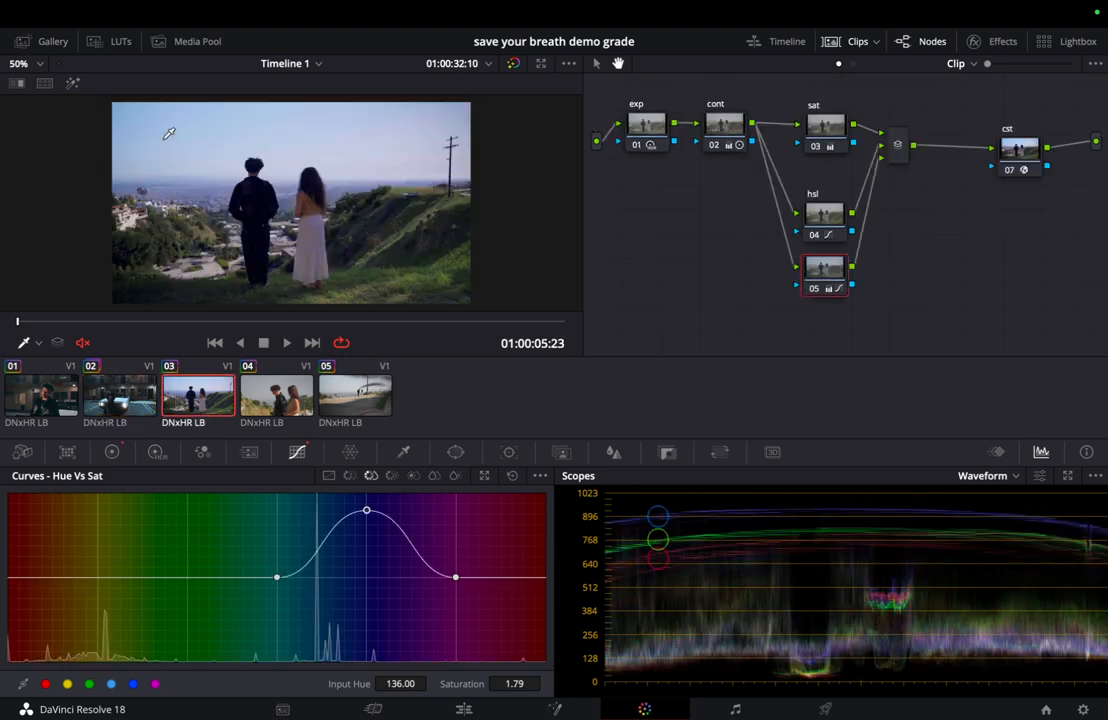
# Rotate the blues to 16.25 on the Hue Vs Hue curve of clip 03's node 05 and compare the sky with clip 02
pyautogui.click(350, 476)
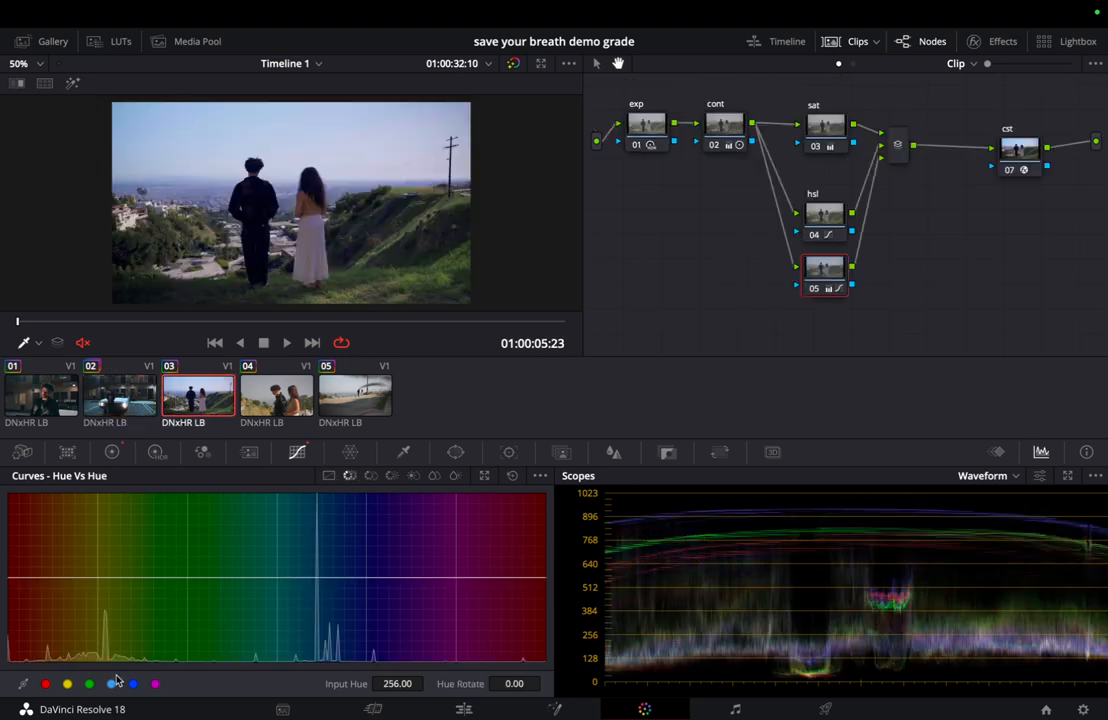
pyautogui.click(132, 686)
pyautogui.moveTo(515, 684); pyautogui.dragTo(763, 618)
pyautogui.click(126, 405)
pyautogui.click(171, 406)
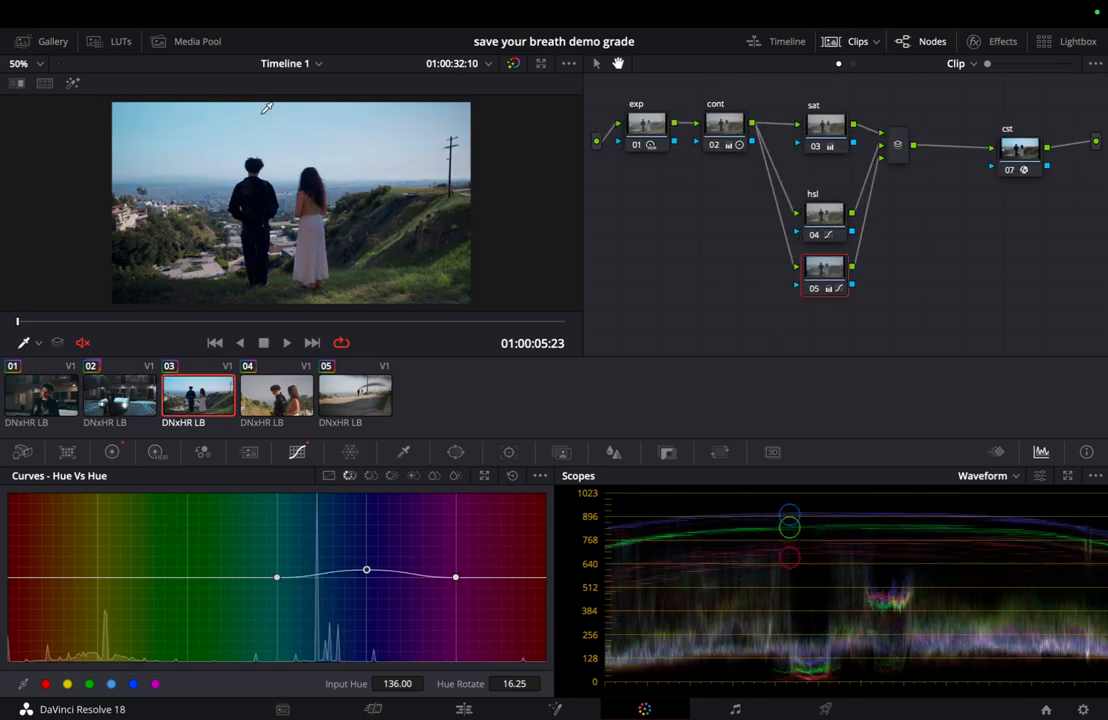
pyautogui.click(120, 395)
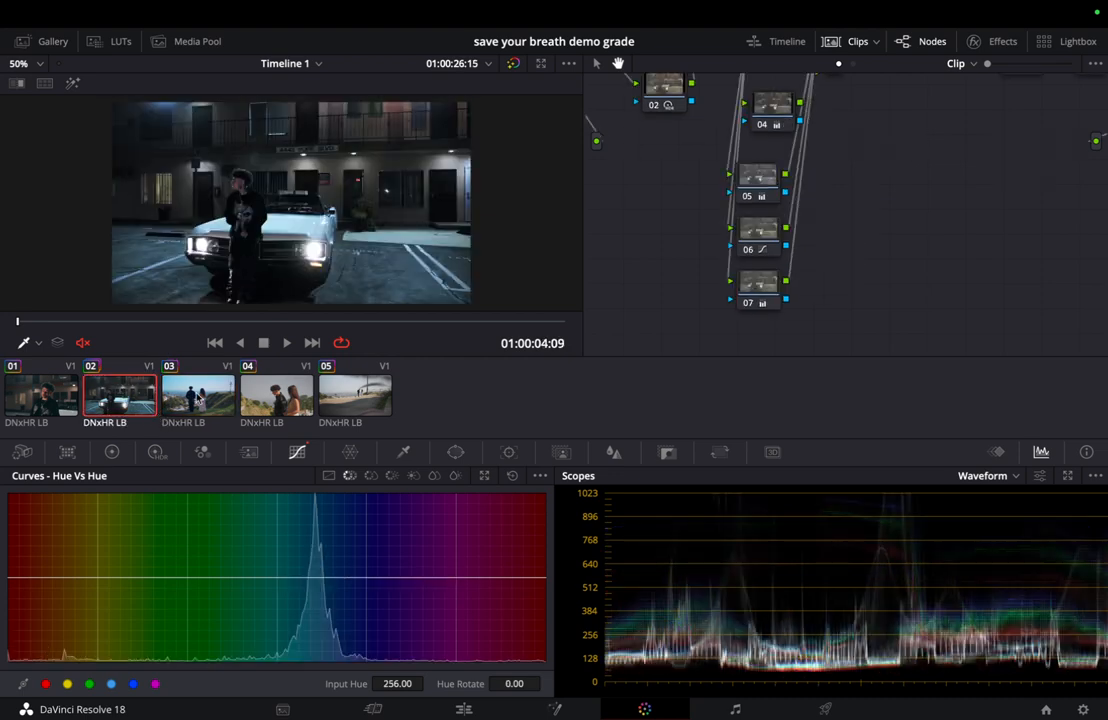
pyautogui.click(172, 395)
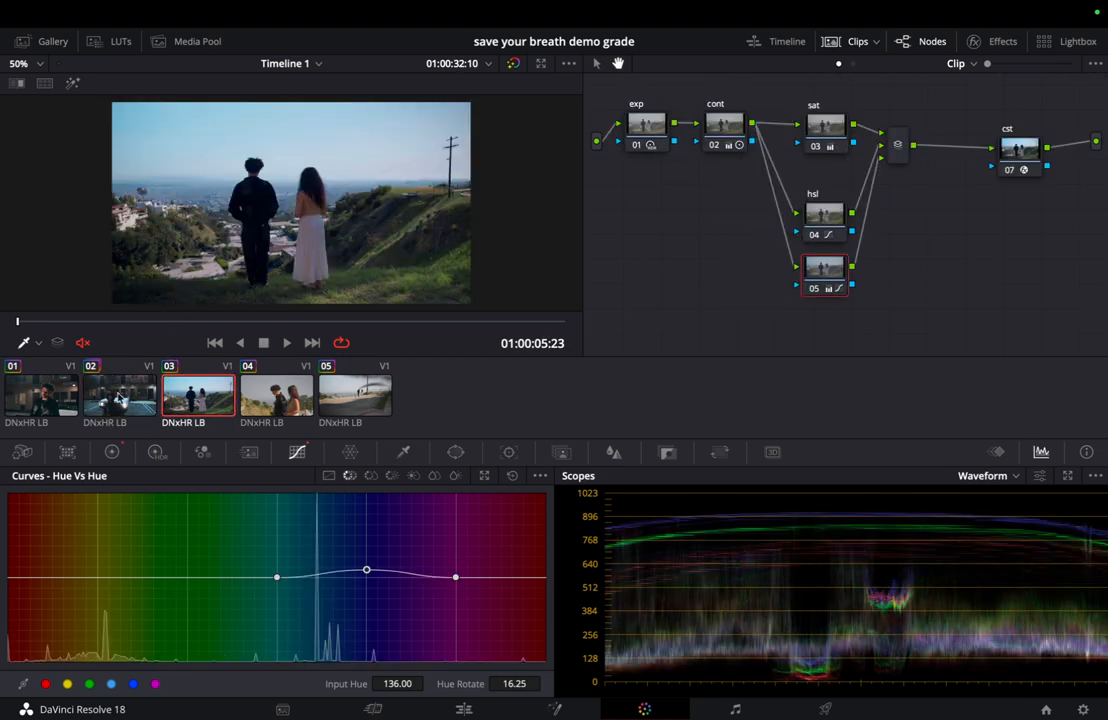
pyautogui.press('Up')
pyautogui.click(195, 422)
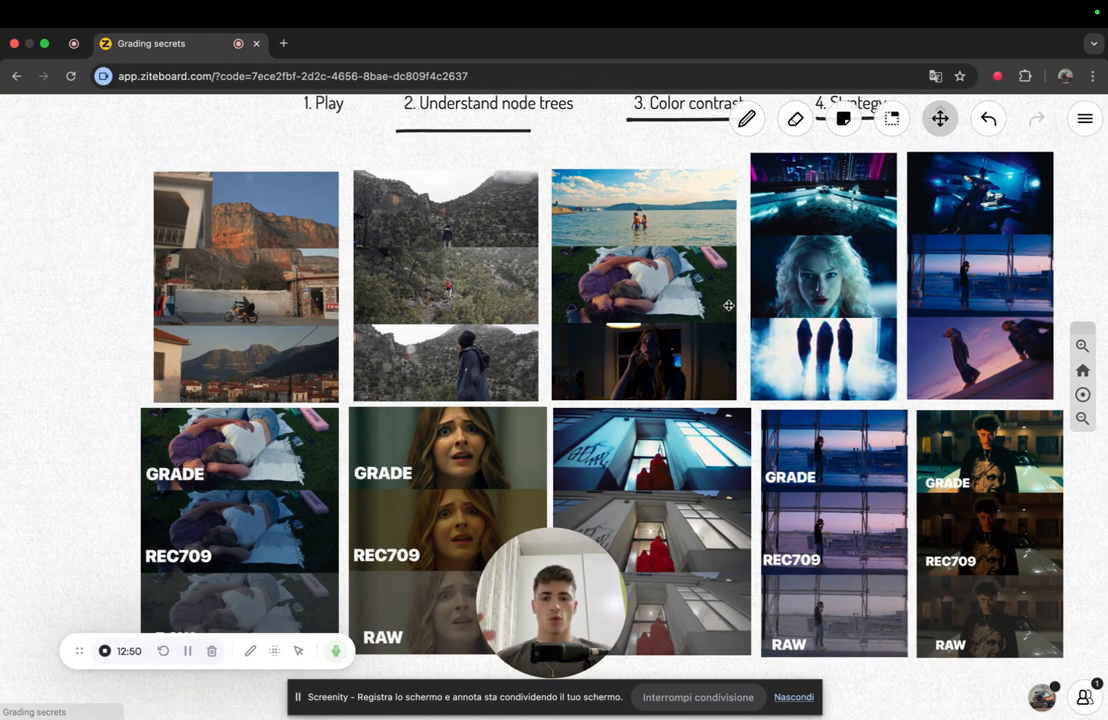
# Switch to the whiteboard, bring the title and all four headings into view, and mark the heading "1. Play" with the pen
pyautogui.scroll(-3, 624, 275)
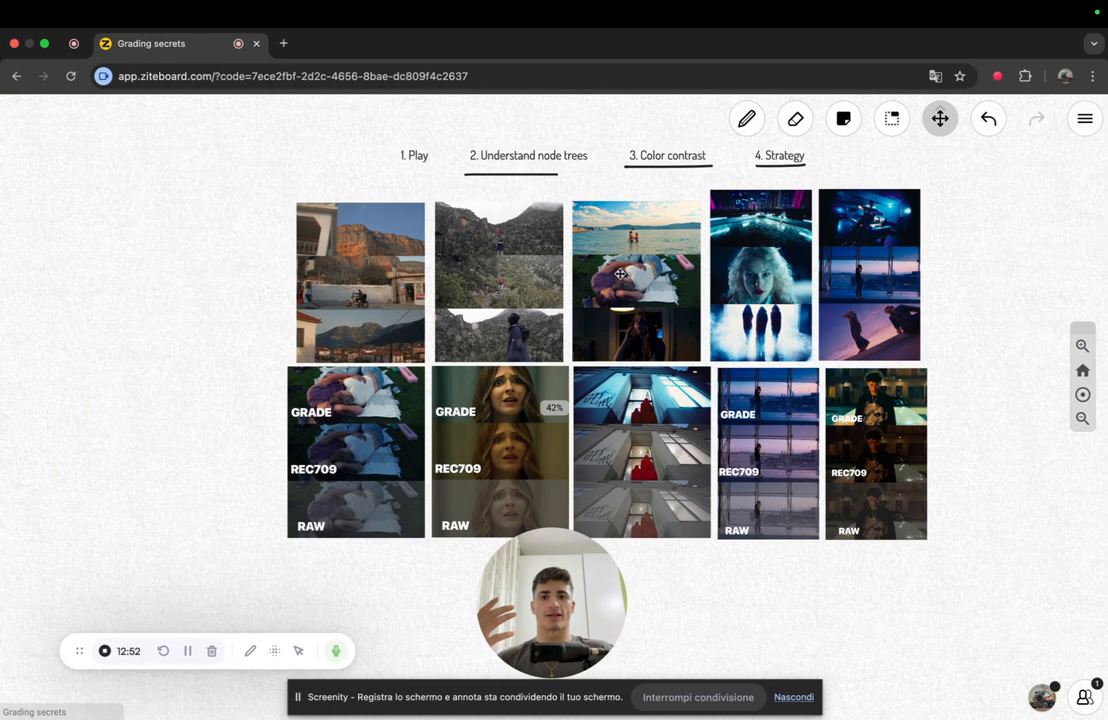
pyautogui.moveTo(302, 178); pyautogui.dragTo(252, 268)
pyautogui.click(746, 118)
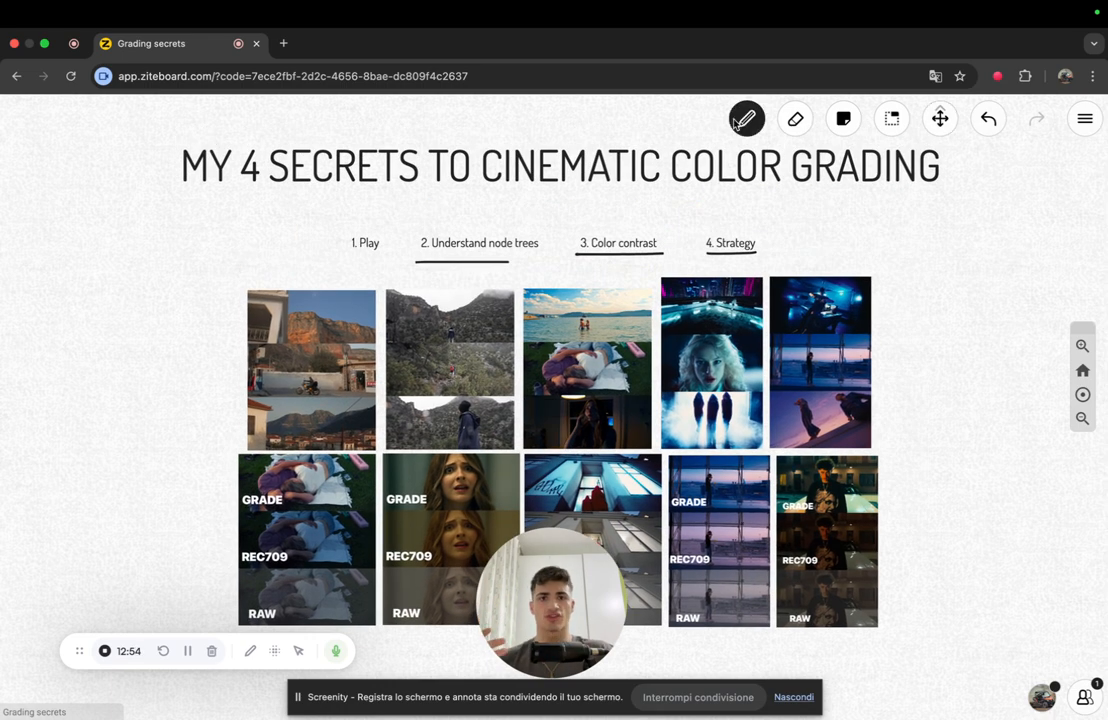
pyautogui.moveTo(425, 228)
pyautogui.mouseDown()
pyautogui.moveTo(420, 245)
pyautogui.moveTo(330, 270)
pyautogui.mouseUp()
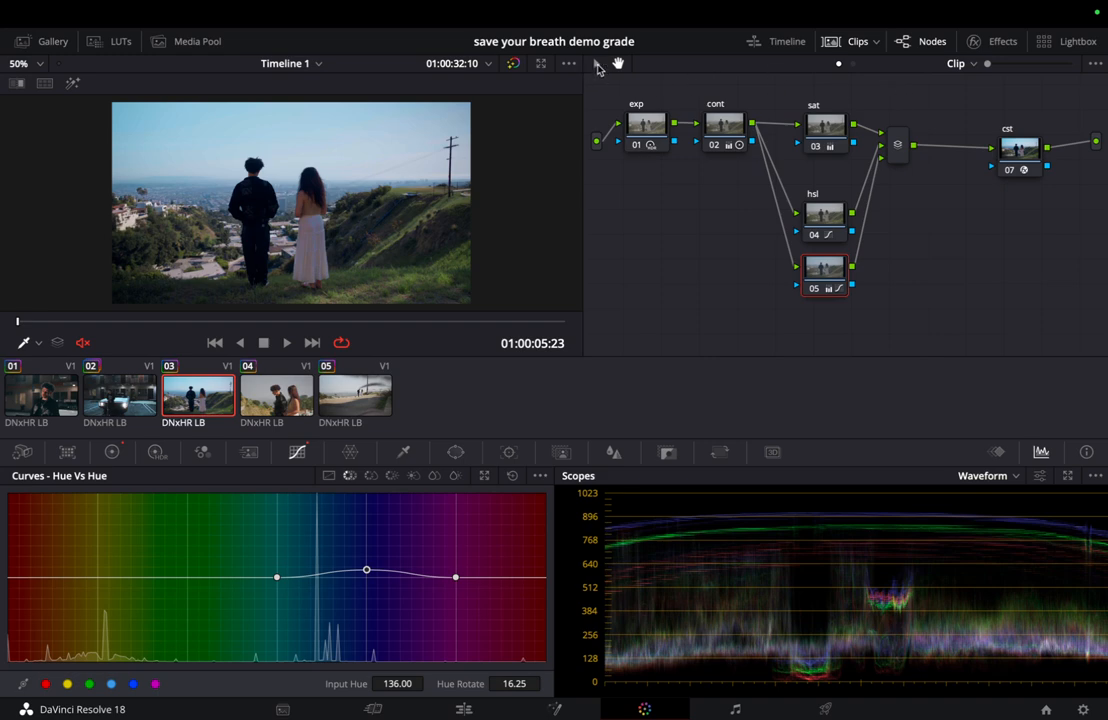
# Switch to DaVinci Resolve, delete every node of clip 03 except cst, and connect a fresh node between the source and cst
pyautogui.moveTo(921, 107); pyautogui.dragTo(616, 329)
pyautogui.press('Delete')
pyautogui.hotkey('shift', 's')
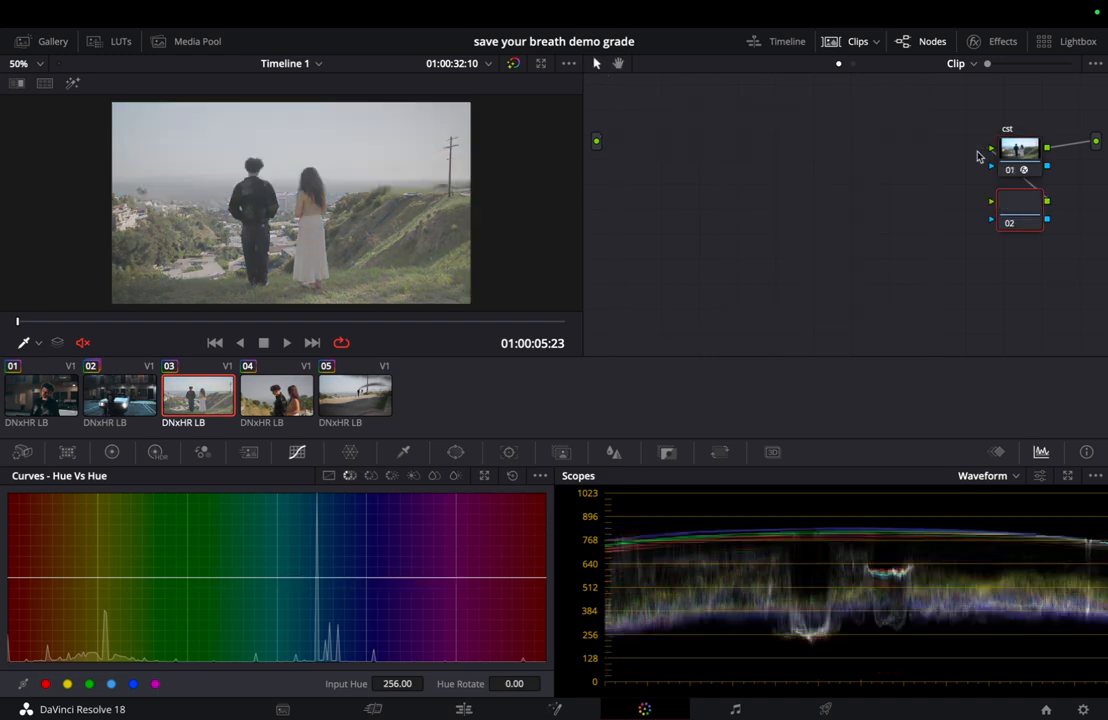
pyautogui.moveTo(1028, 214); pyautogui.dragTo(829, 149)
pyautogui.moveTo(597, 142); pyautogui.dragTo(668, 126)
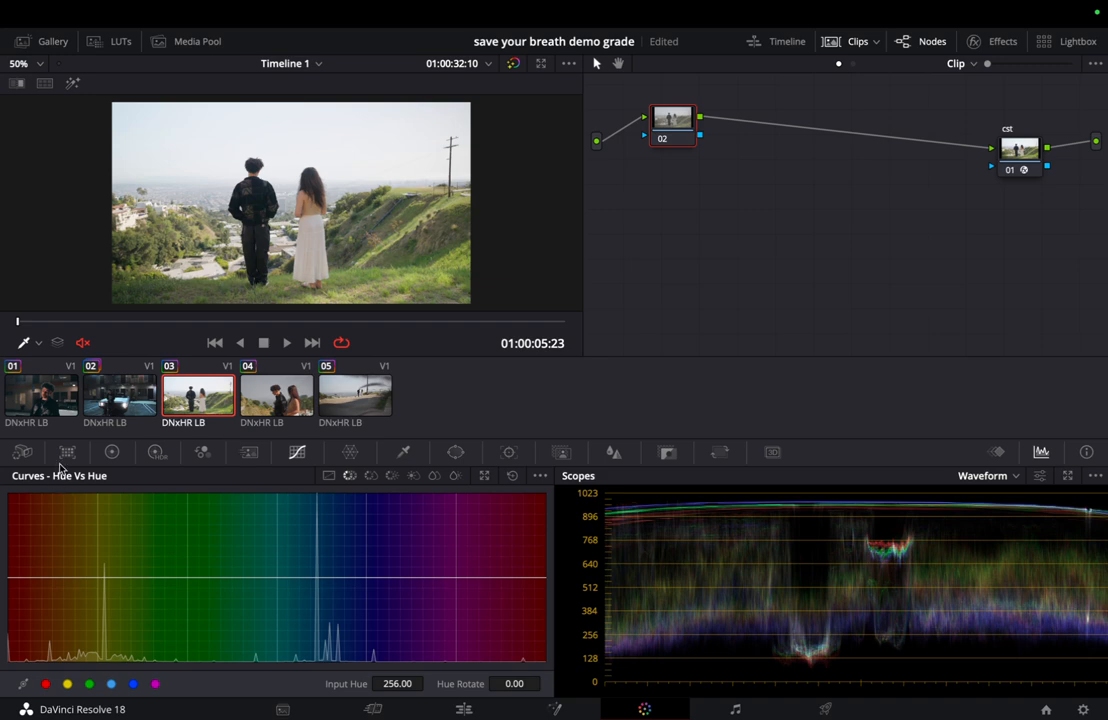
# Adjust the Global exposure of the first node with the HDR color wheels
pyautogui.click(112, 452)
pyautogui.click(156, 456)
pyautogui.moveTo(459, 633); pyautogui.dragTo(16, 646)
pyautogui.moveTo(600, 360); pyautogui.dragTo(400, 345)
# Add a serial node labelled cont, lower its gamma to -0.07 and raise its log shadows to 0.24
pyautogui.hotkey('alt', 's')
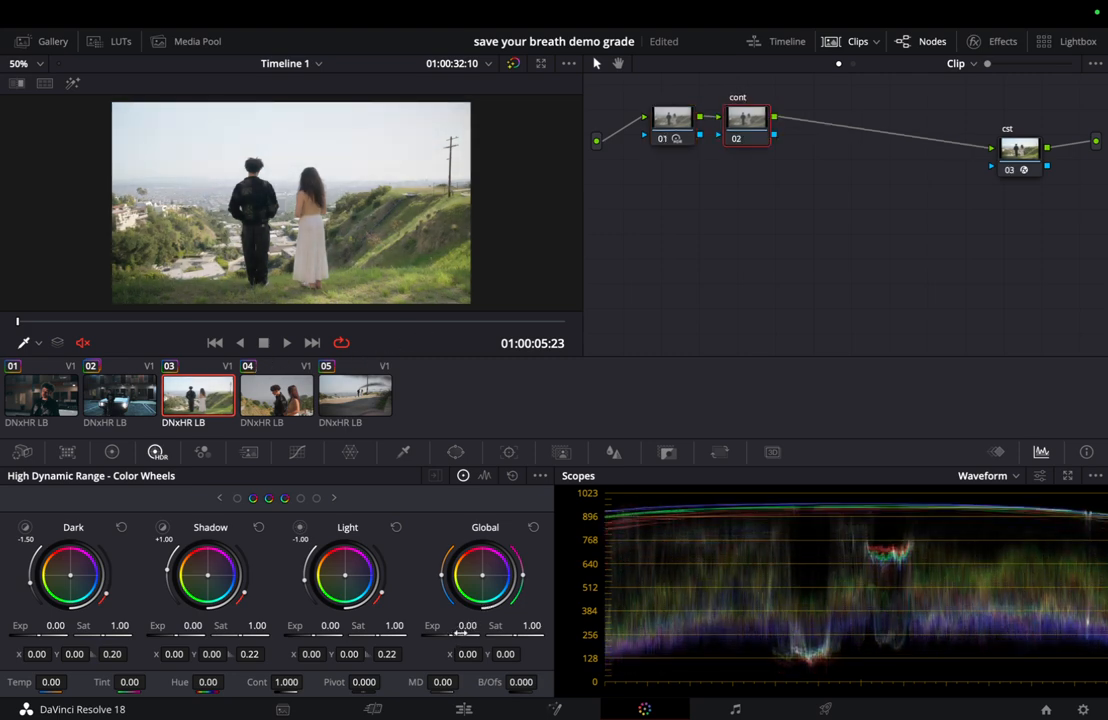
pyautogui.click(114, 452)
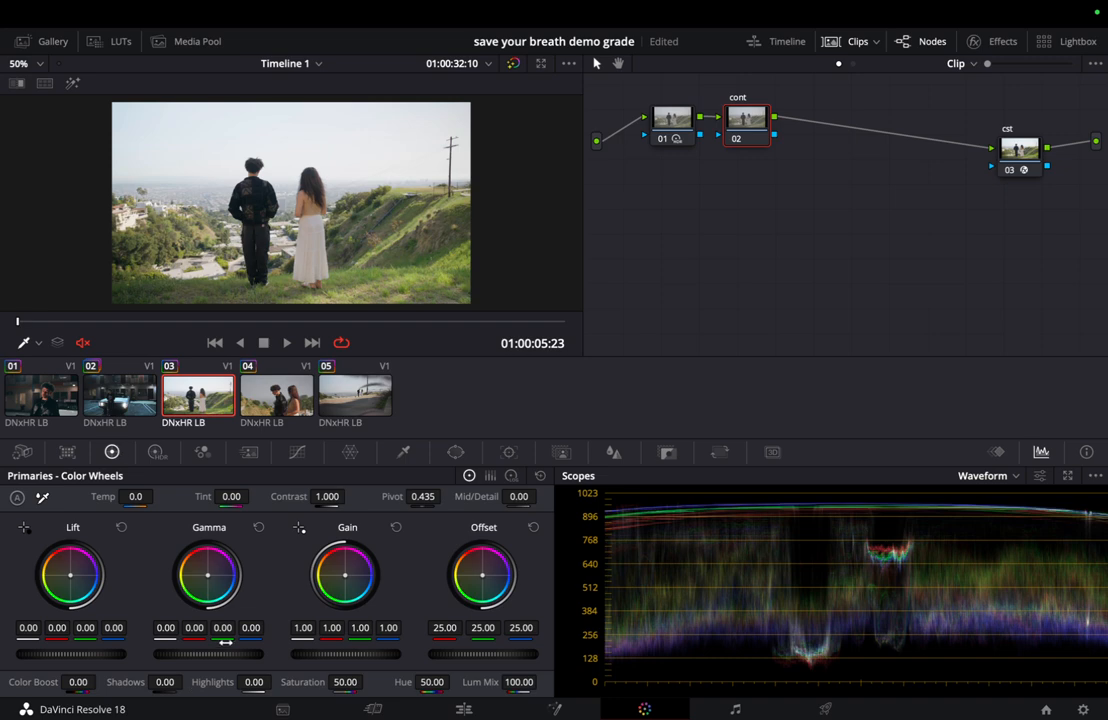
pyautogui.moveTo(226, 658); pyautogui.dragTo(55, 690)
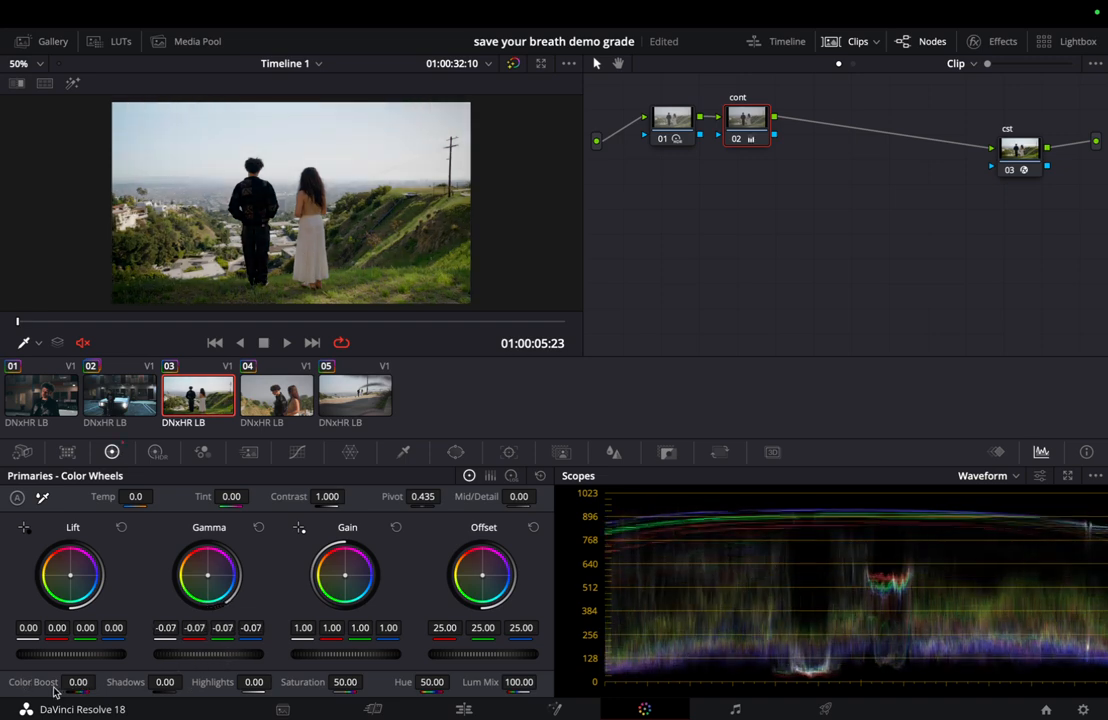
pyautogui.click(512, 476)
pyautogui.moveTo(79, 655); pyautogui.dragTo(118, 655)
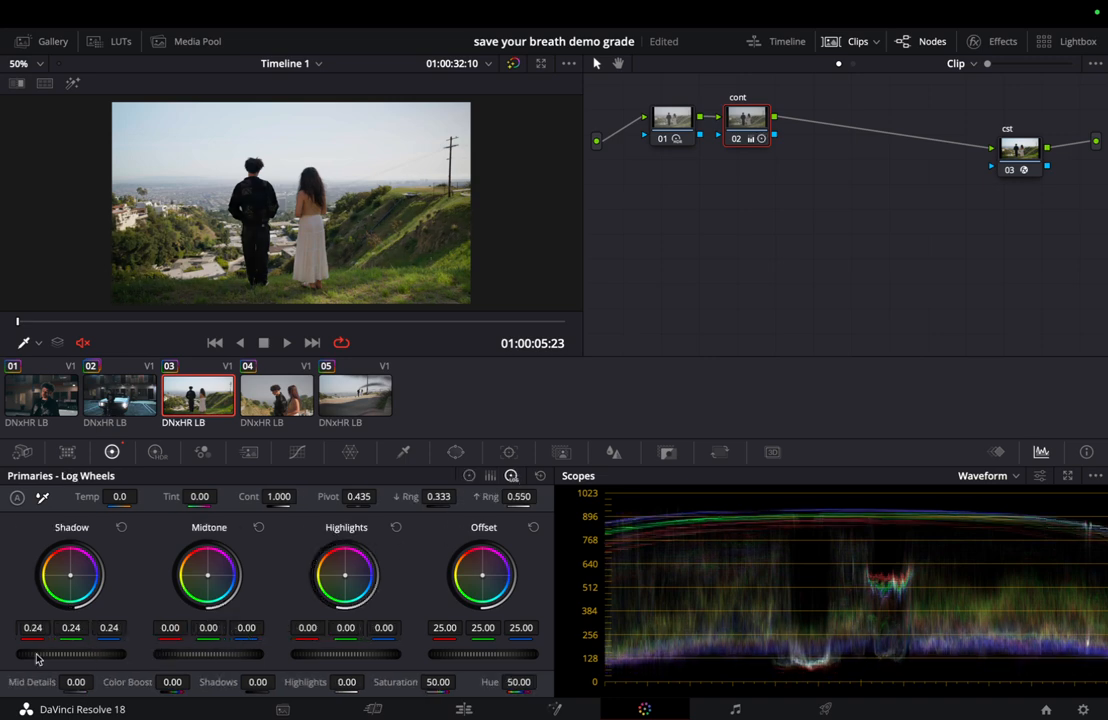
# Lower the gamma of the cont node to -0.15 on the primaries color wheels
pyautogui.click(469, 476)
pyautogui.click(470, 477)
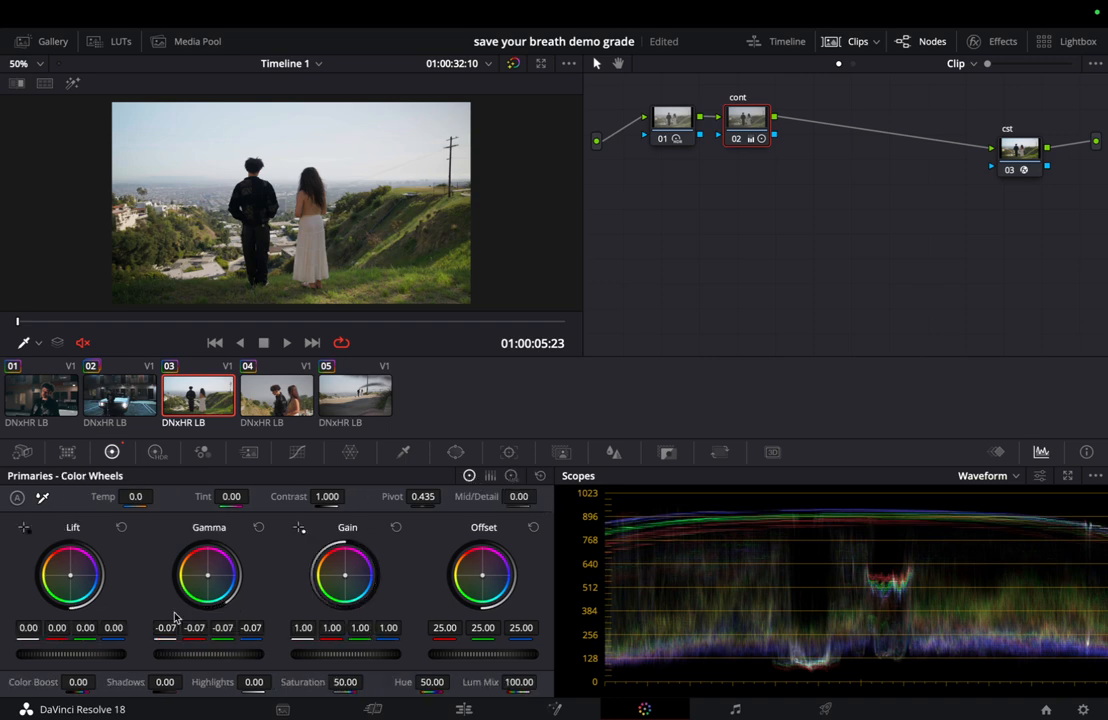
pyautogui.moveTo(194, 651)
pyautogui.mouseDown()
pyautogui.moveTo(151, 666)
pyautogui.moveTo(163, 666)
pyautogui.moveTo(170, 660)
pyautogui.moveTo(48, 664)
pyautogui.moveTo(198, 659)
pyautogui.mouseUp()
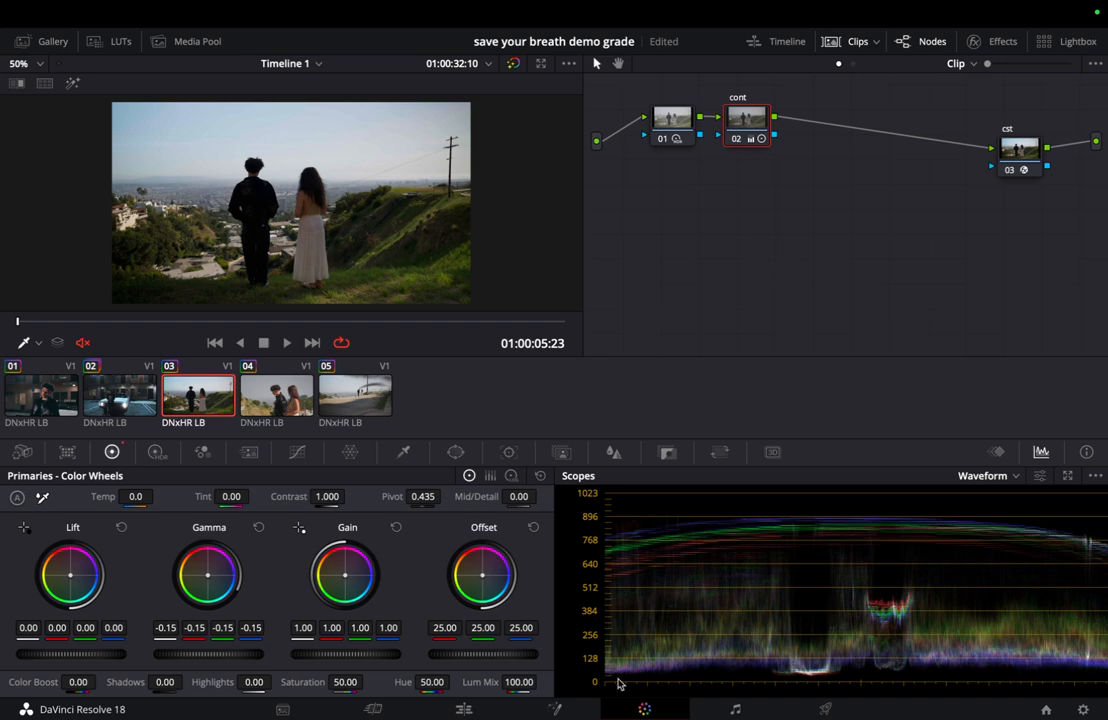
# Try log shadow values of 0.48 and -0.48 on the cont node and settle on 0.35
pyautogui.click(512, 476)
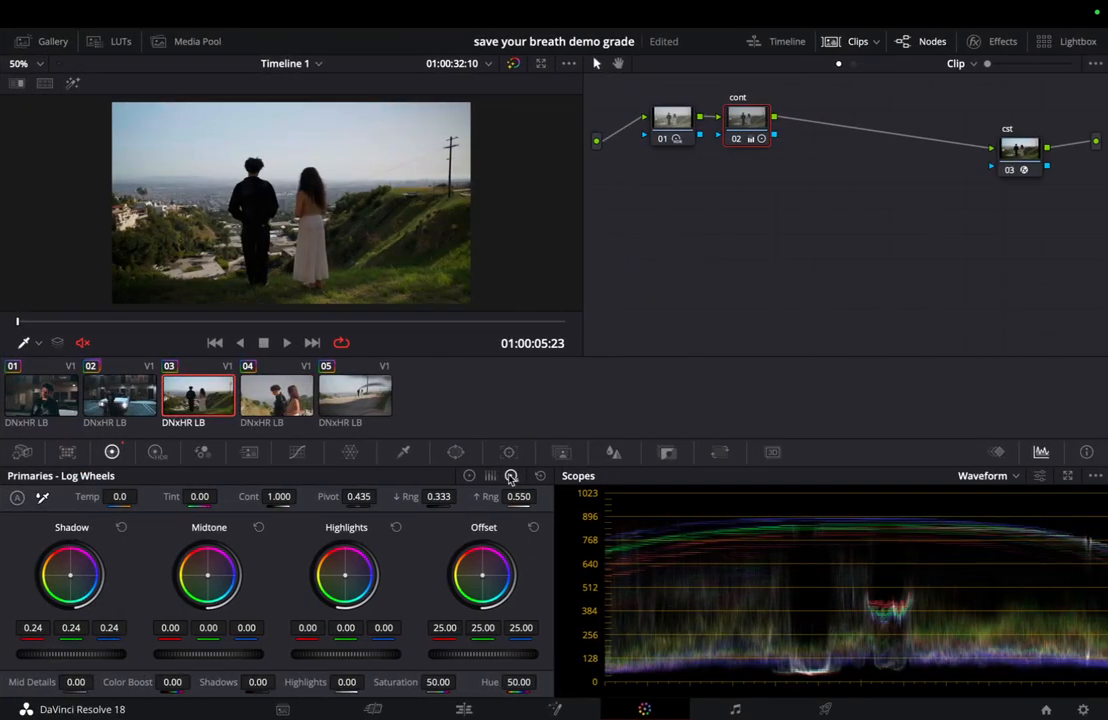
pyautogui.moveTo(68, 657); pyautogui.dragTo(224, 626)
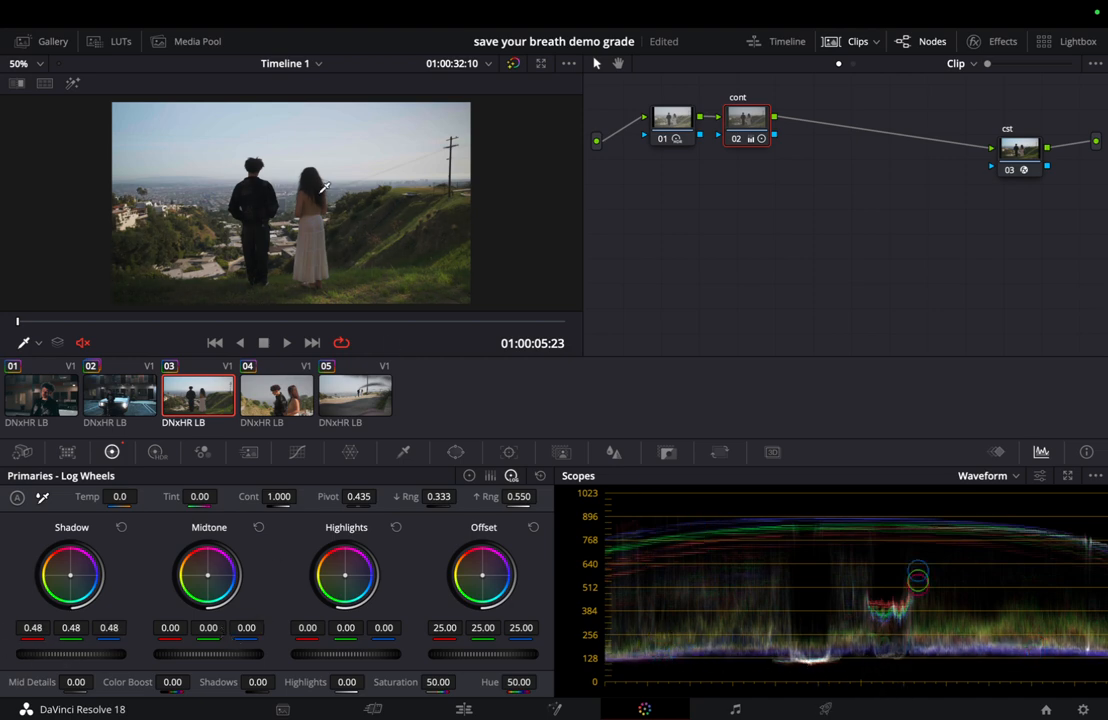
pyautogui.scroll(1, 323, 200)
pyautogui.scroll(-1, 323, 200)
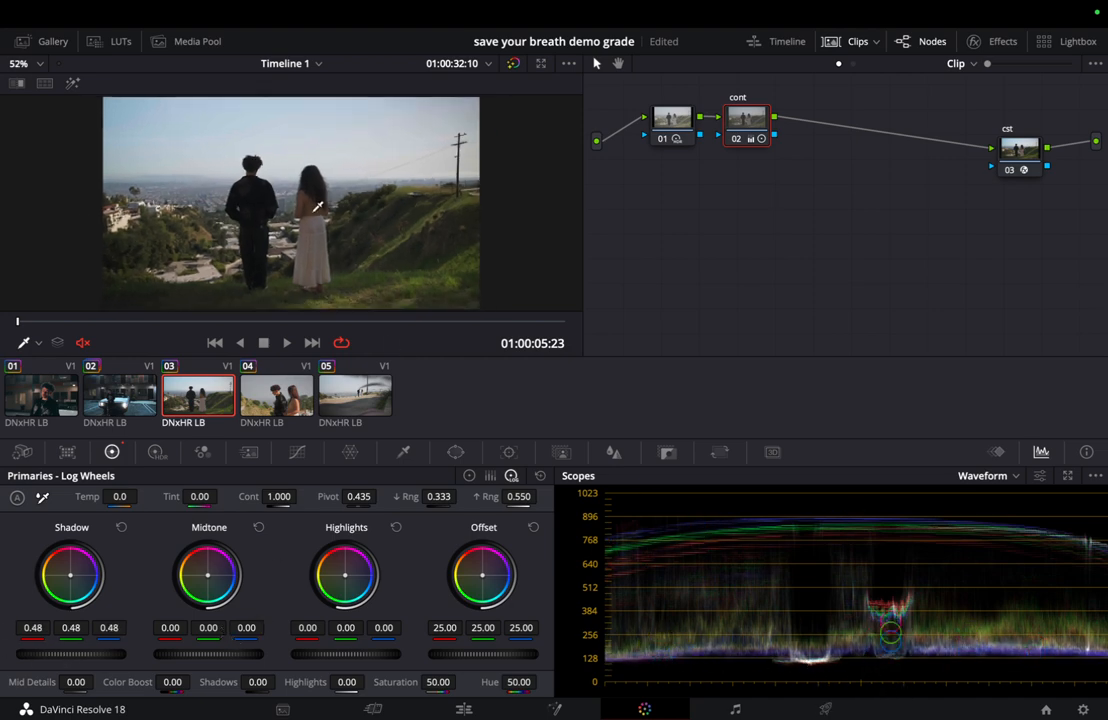
pyautogui.moveTo(42, 662); pyautogui.dragTo(14, 661)
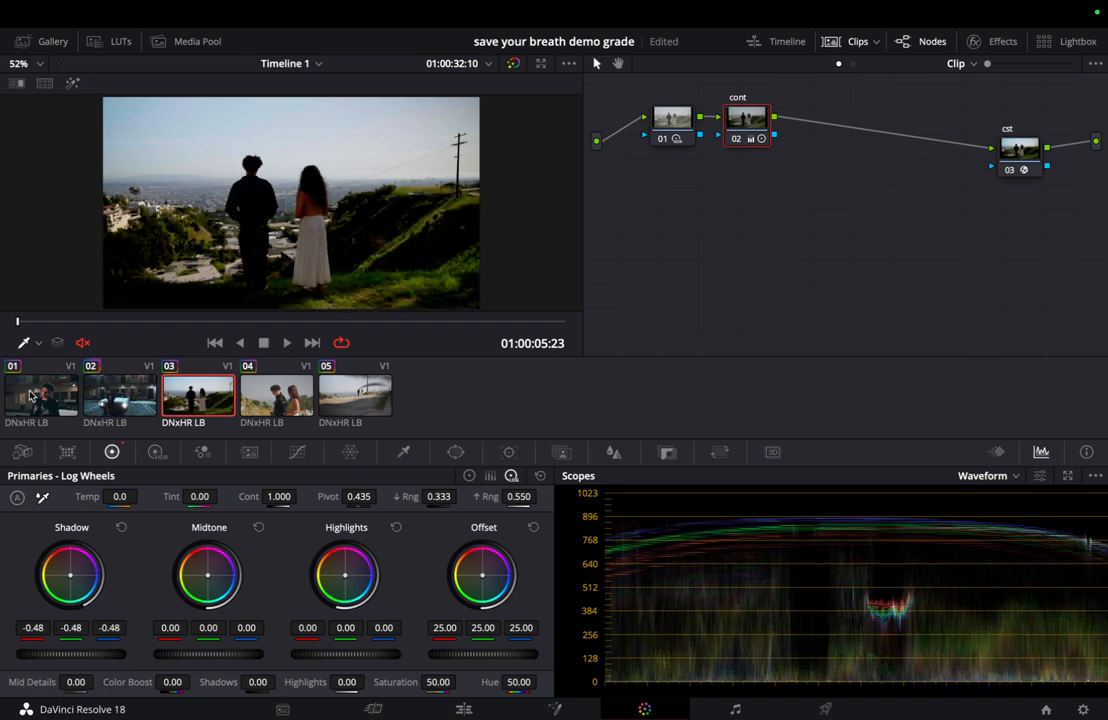
pyautogui.moveTo(108, 385); pyautogui.dragTo(667, 348)
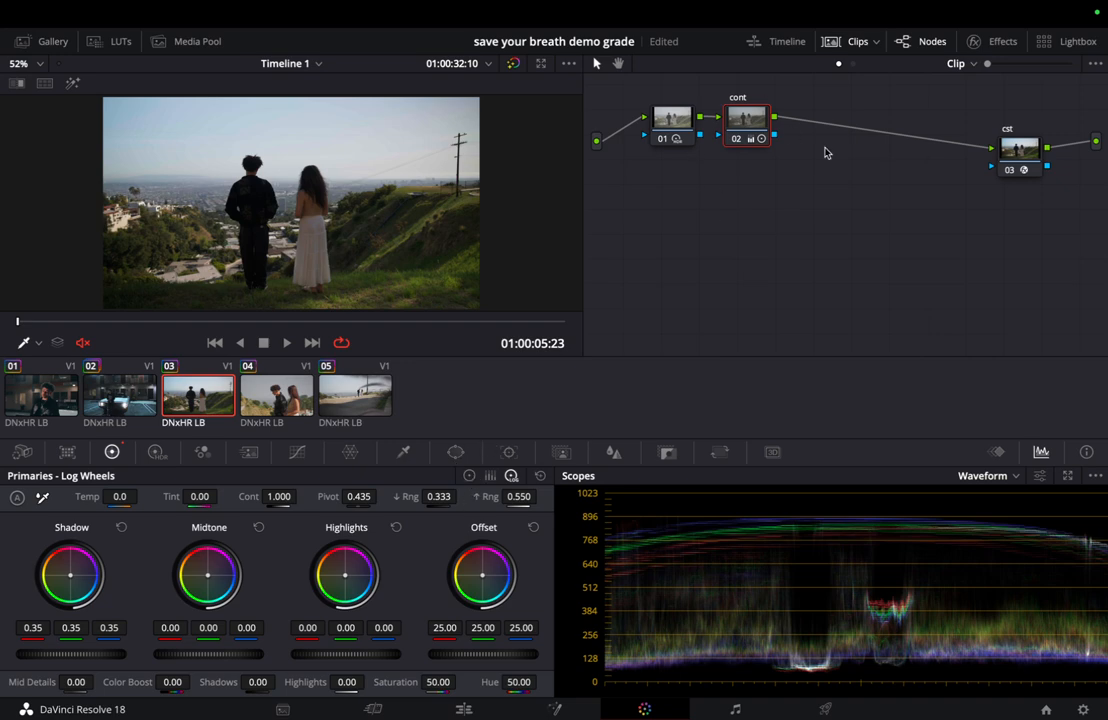
# Try a saturation of 73 on a new serial node after cont, compare with clip 02, and delete that node
pyautogui.hotkey('alt', 's')
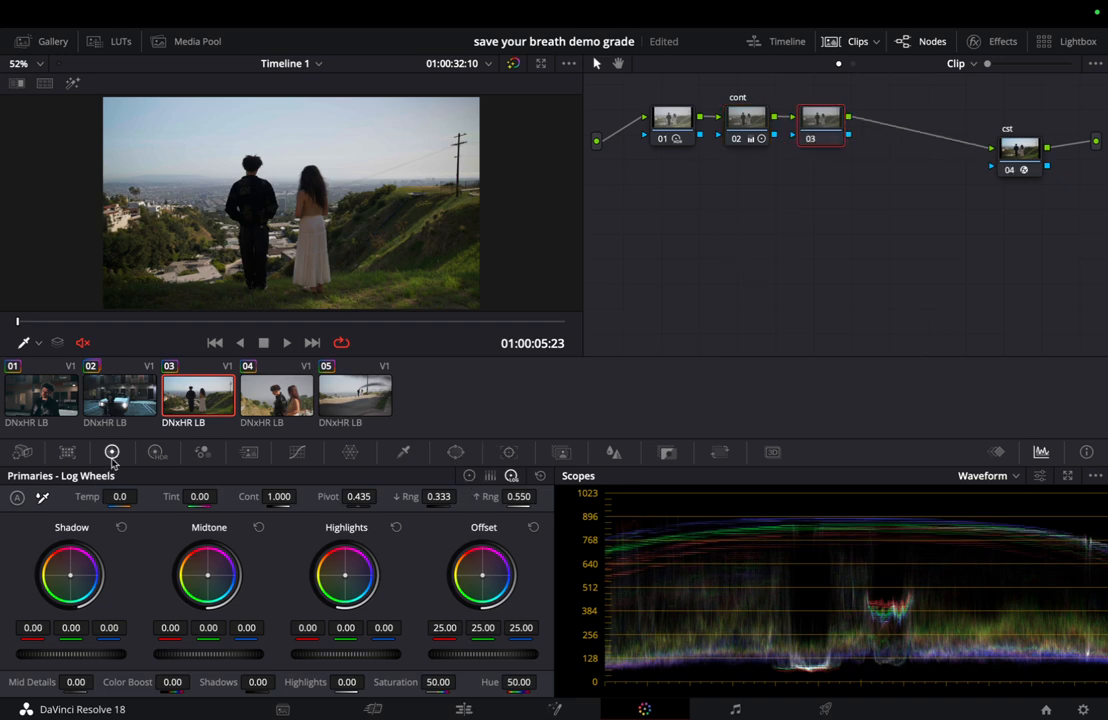
pyautogui.click(469, 476)
pyautogui.moveTo(348, 682); pyautogui.dragTo(434, 672)
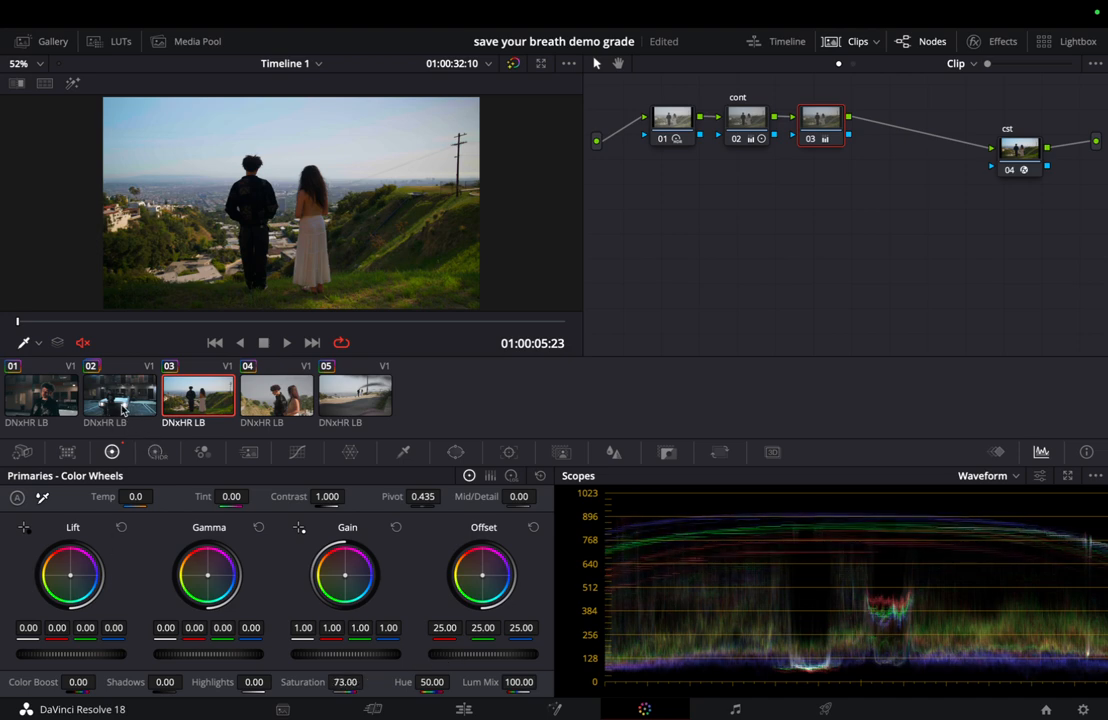
pyautogui.click(124, 412)
pyautogui.click(195, 395)
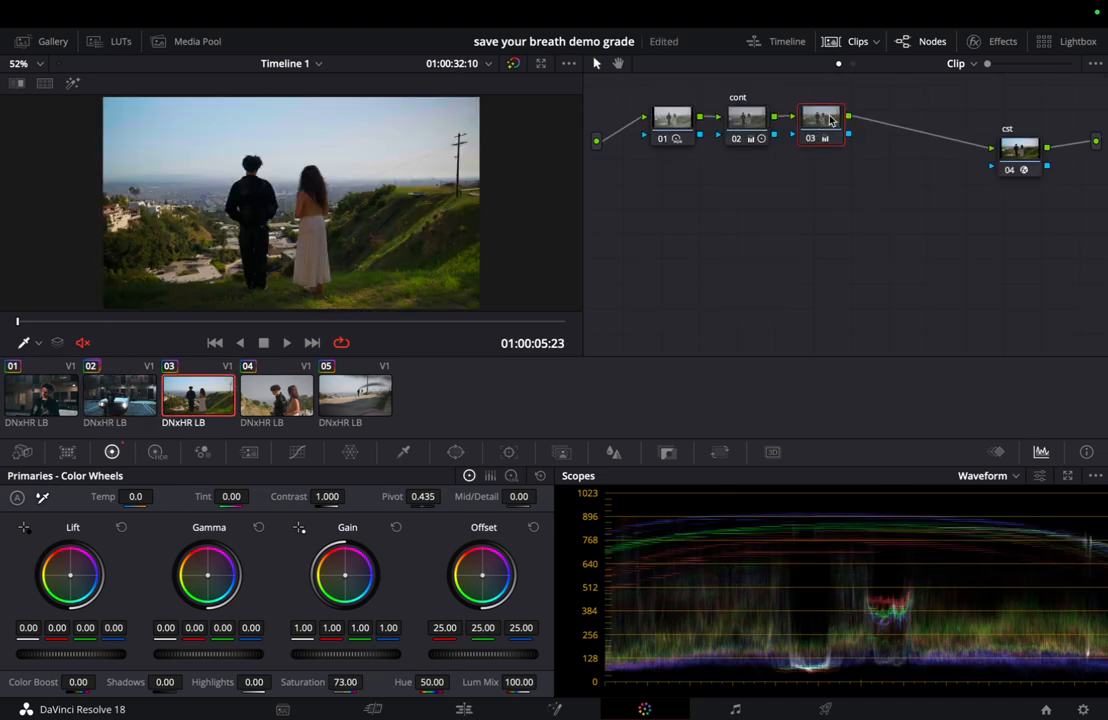
pyautogui.press('Delete')
# Set the cont node's luminance gain to 1.12, lift to -0.02, gamma to -0.17, highlights to -10.50 and log shadows to 0.45
pyautogui.moveTo(303, 628); pyautogui.dragTo(348, 597)
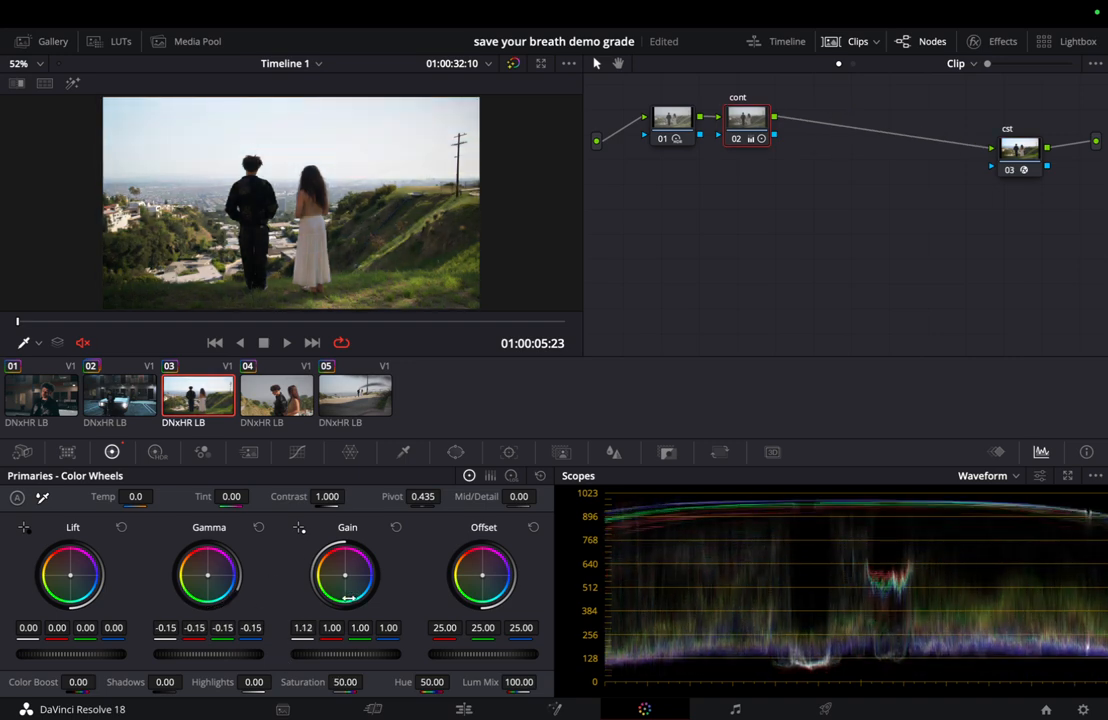
pyautogui.moveTo(27, 633); pyautogui.dragTo(22, 633)
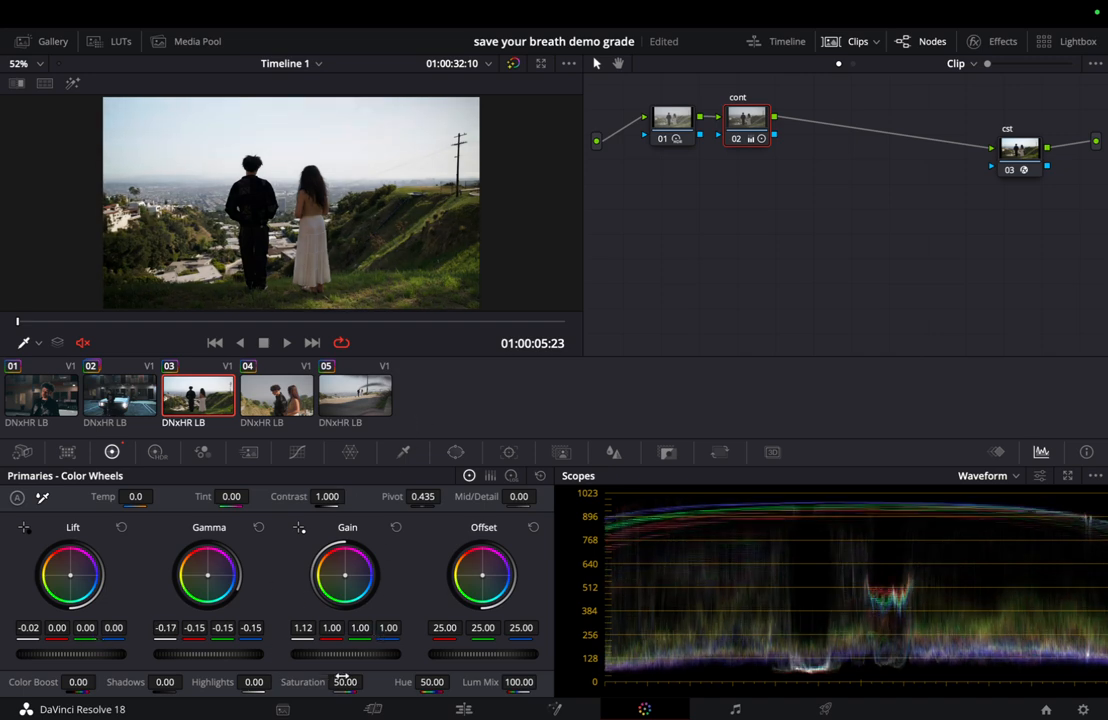
pyautogui.moveTo(245, 686); pyautogui.dragTo(232, 683)
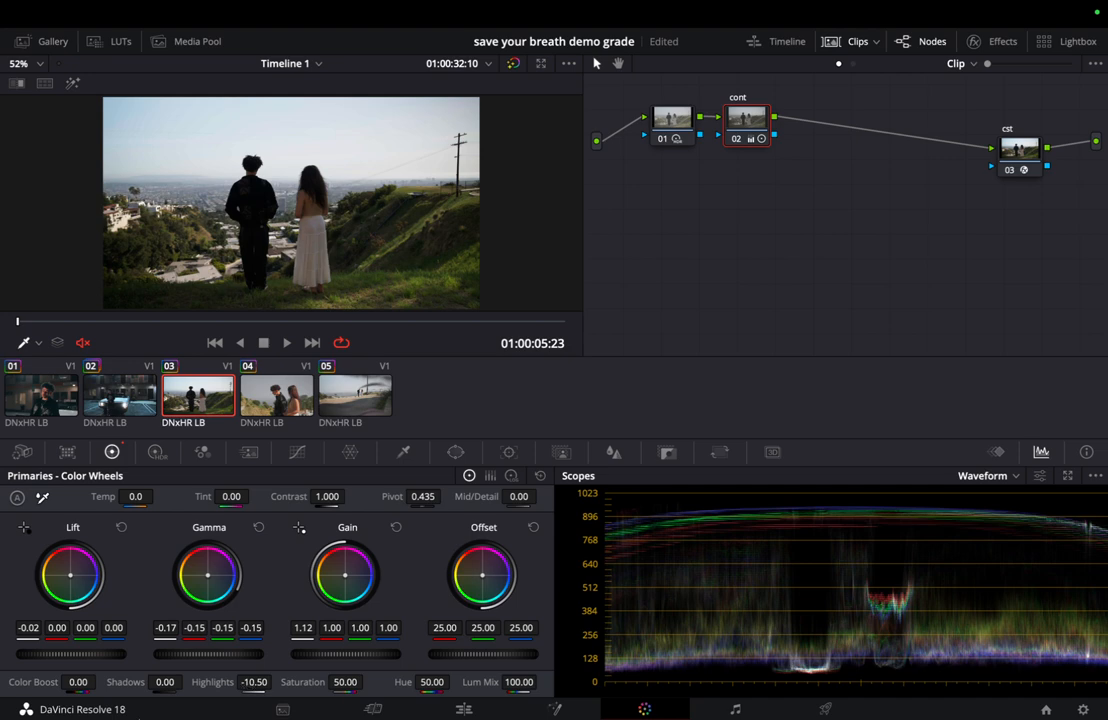
pyautogui.click(510, 476)
pyautogui.moveTo(56, 655); pyautogui.dragTo(125, 648)
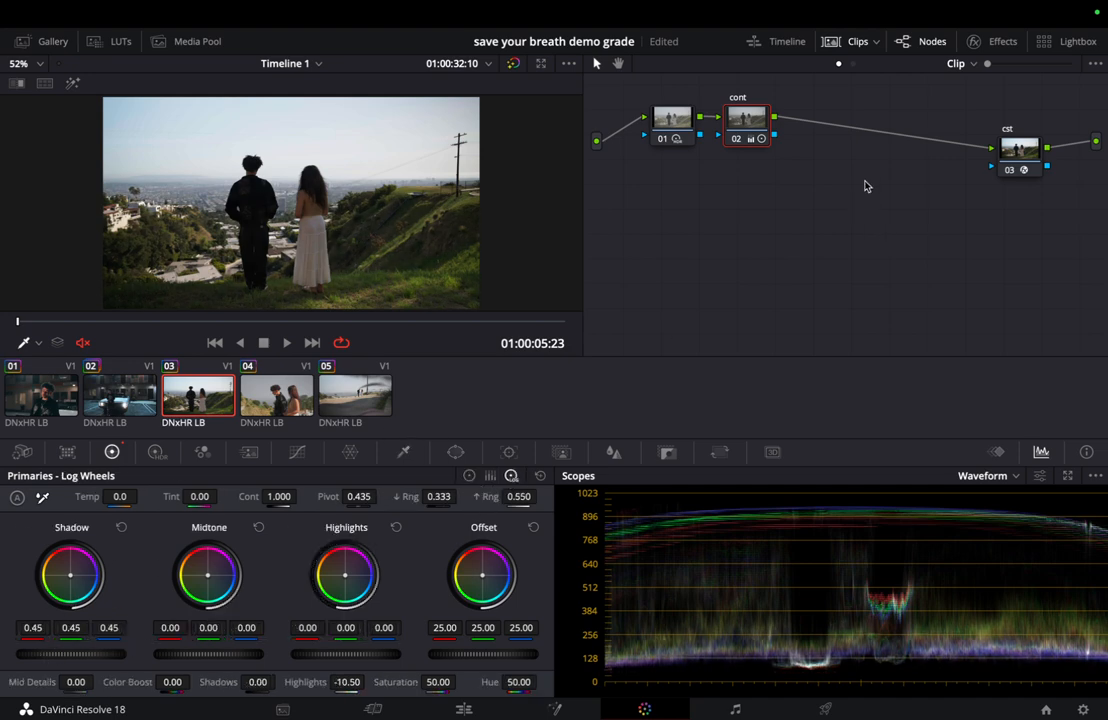
# Add a layer node below cont in clip 03, feed it directly from the source, and check clip 02 for reference
pyautogui.hotkey('alt', 'l')
pyautogui.moveTo(730, 177); pyautogui.dragTo(731, 224)
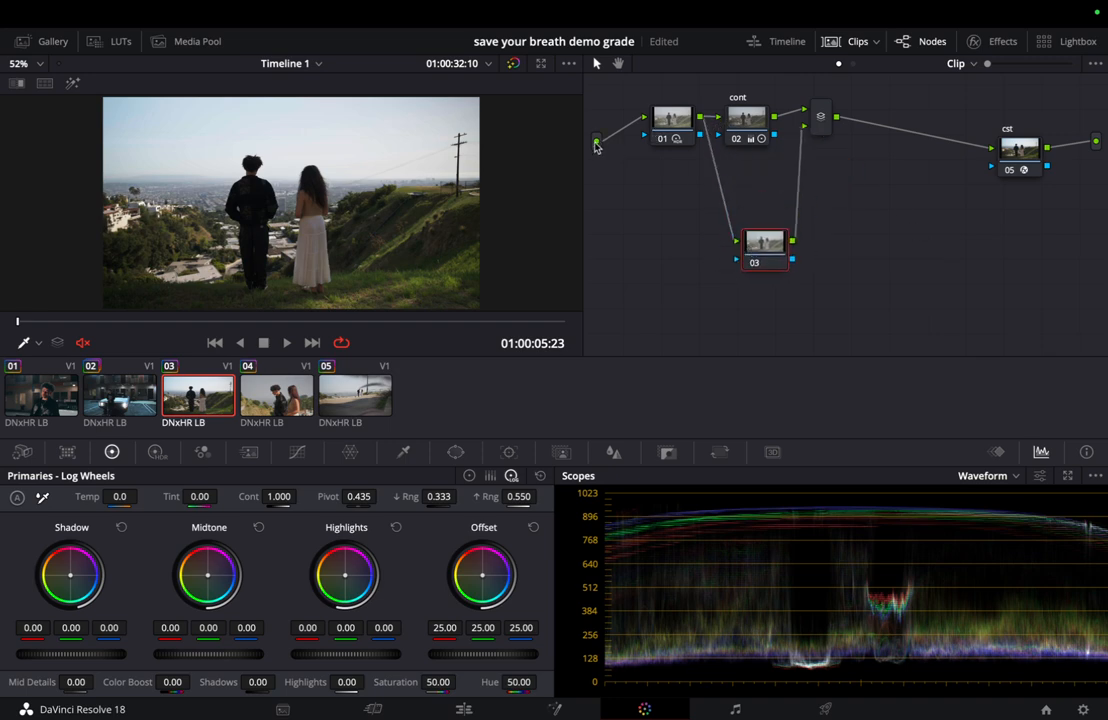
pyautogui.click(145, 398)
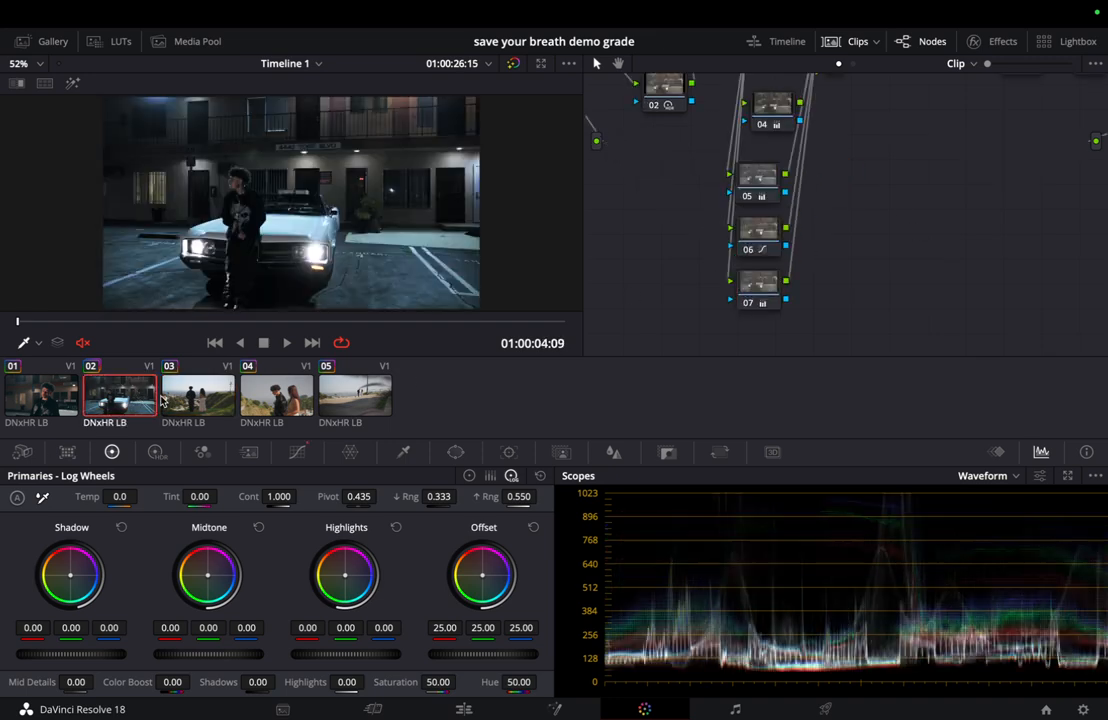
pyautogui.click(198, 395)
pyautogui.moveTo(784, 245); pyautogui.dragTo(727, 260)
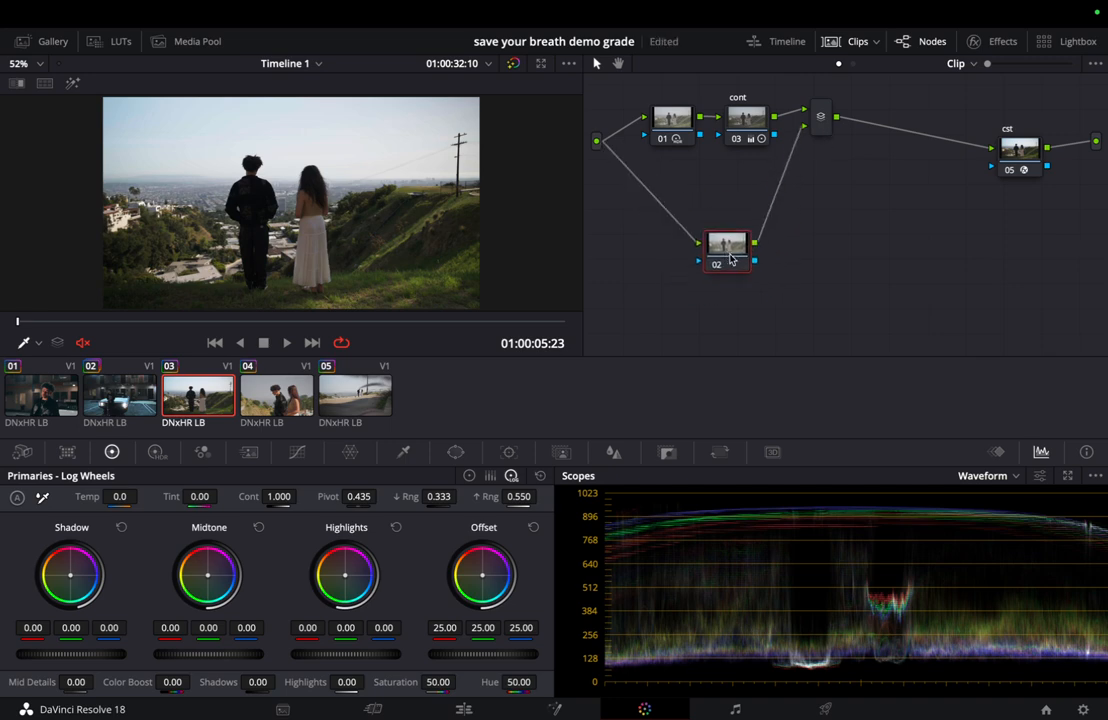
# Try rotating the greens on the Hue Vs Hue curve of the layer node and undo the change
pyautogui.click(298, 452)
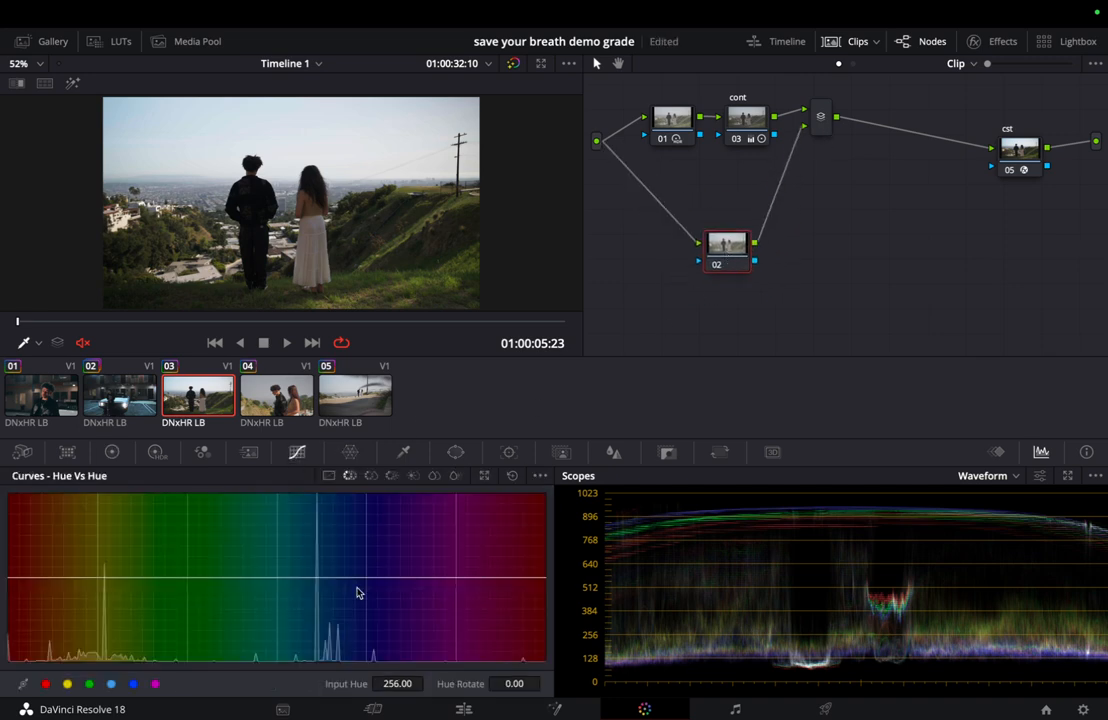
pyautogui.click(89, 685)
pyautogui.moveTo(509, 684); pyautogui.dragTo(295, 485)
pyautogui.press('super+z')
# Rotate the yellows toward green, to -10.75, on the layer node's Hue Vs Hue curve and fine-tune the rotation
pyautogui.click(67, 685)
pyautogui.moveTo(518, 685); pyautogui.dragTo(336, 700)
pyautogui.moveTo(468, 362); pyautogui.dragTo(596, 319)
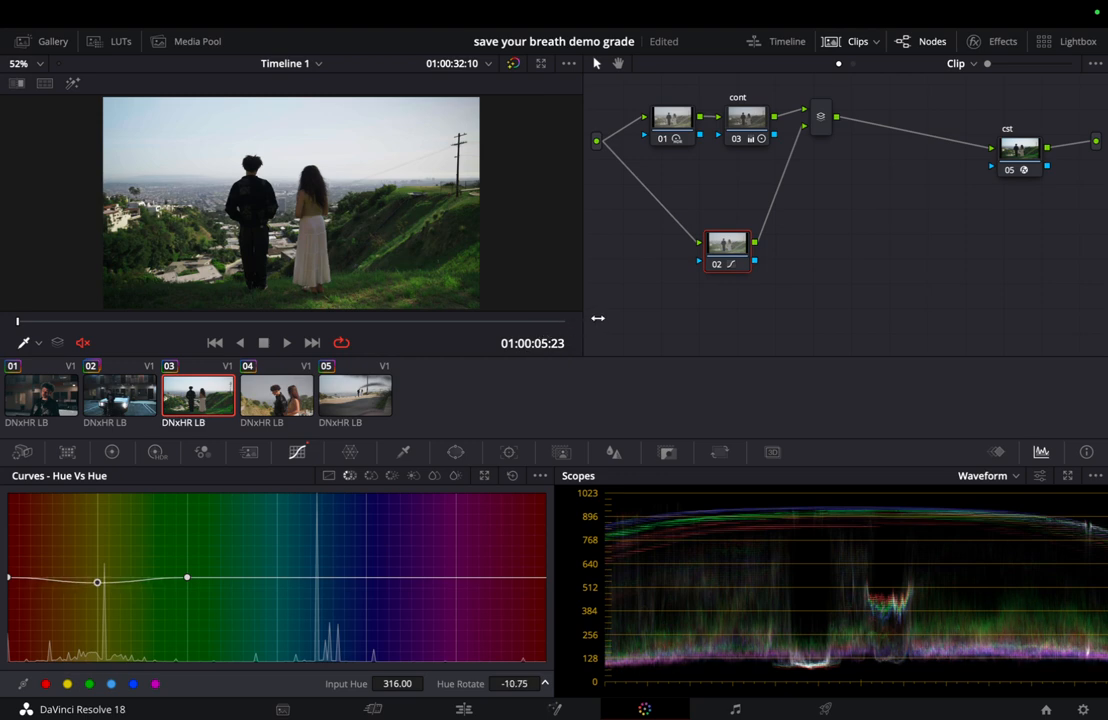
pyautogui.moveTo(524, 678)
pyautogui.mouseDown()
pyautogui.moveTo(470, 672)
pyautogui.moveTo(549, 652)
pyautogui.moveTo(534, 667)
pyautogui.mouseUp()
# Reduce the saturation of the yellows to 0.87 on the layer node's Hue Vs Sat curve
pyautogui.click(372, 478)
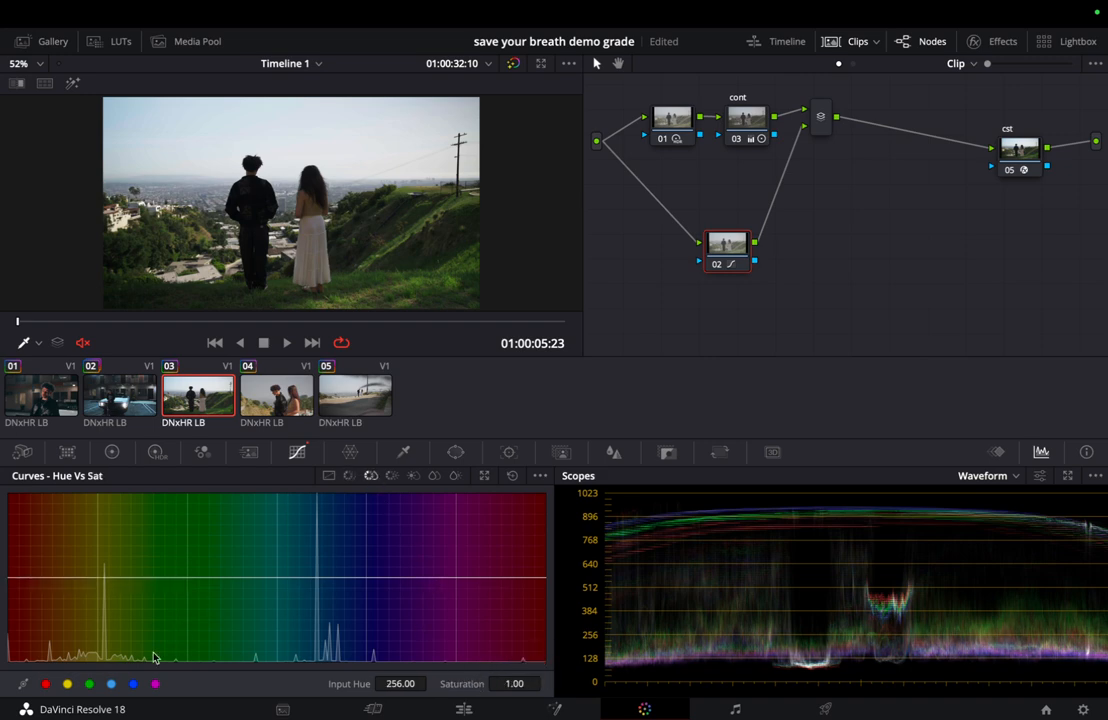
pyautogui.click(68, 684)
pyautogui.moveTo(514, 683)
pyautogui.mouseDown()
pyautogui.moveTo(565, 675)
pyautogui.moveTo(513, 703)
pyautogui.mouseUp()
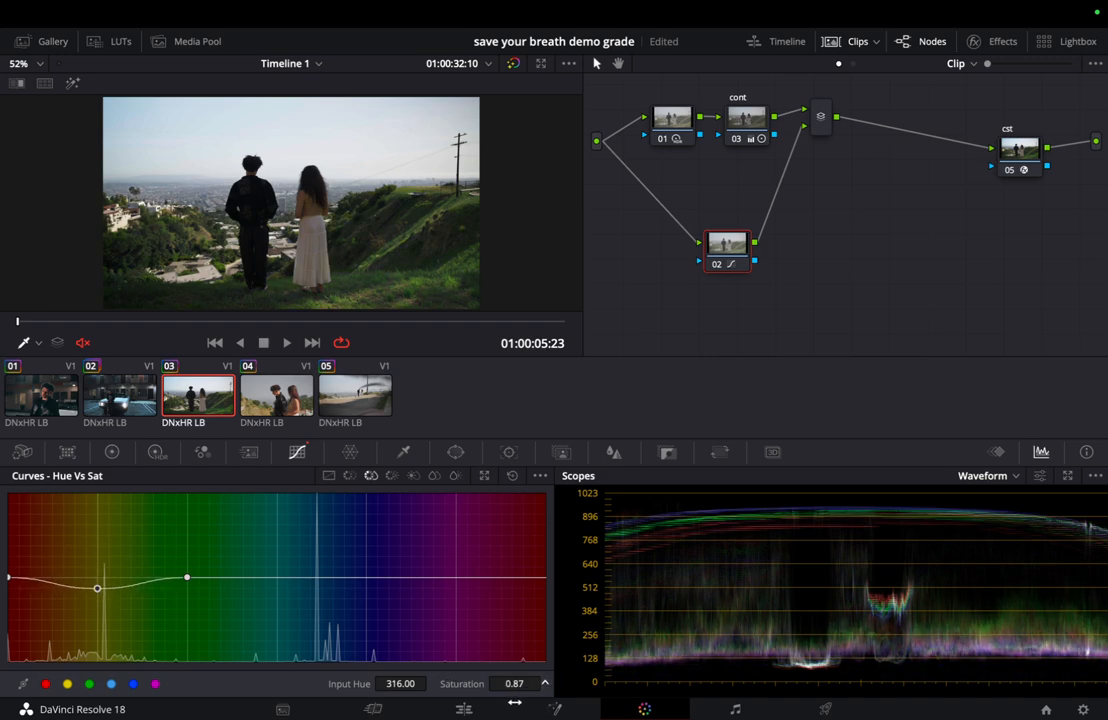
# Raise the saturation of the reds to 1.31 on the layer node's Hue Vs Sat curve
pyautogui.scroll(5, 309, 187)
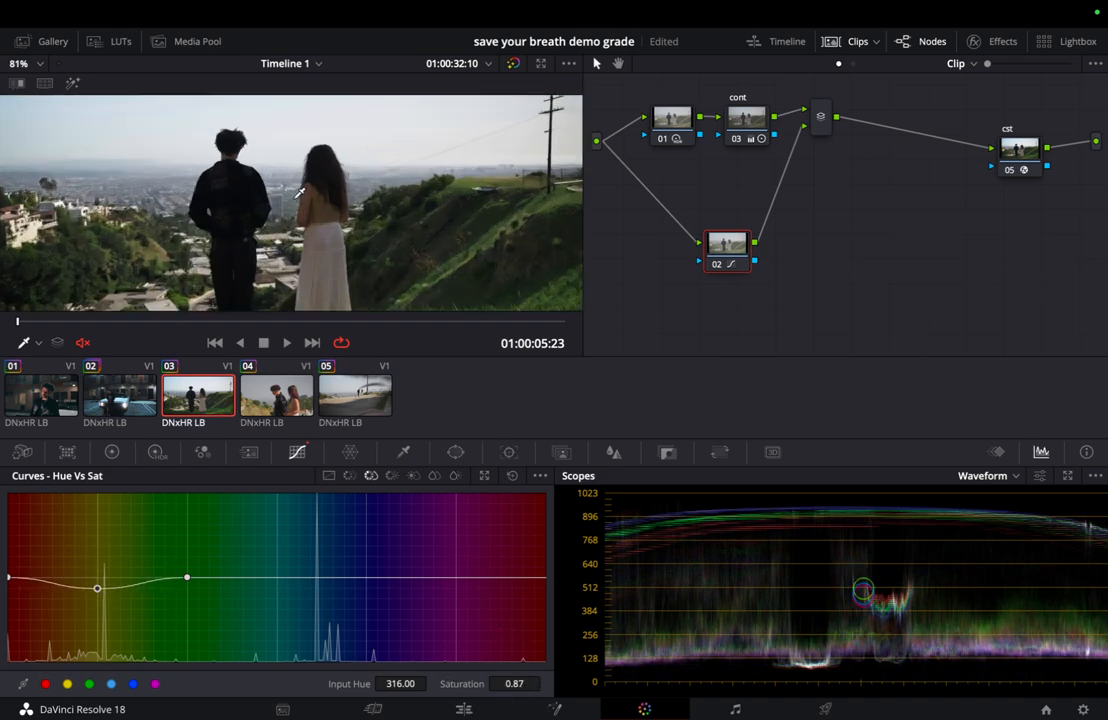
pyautogui.scroll(-5, 309, 187)
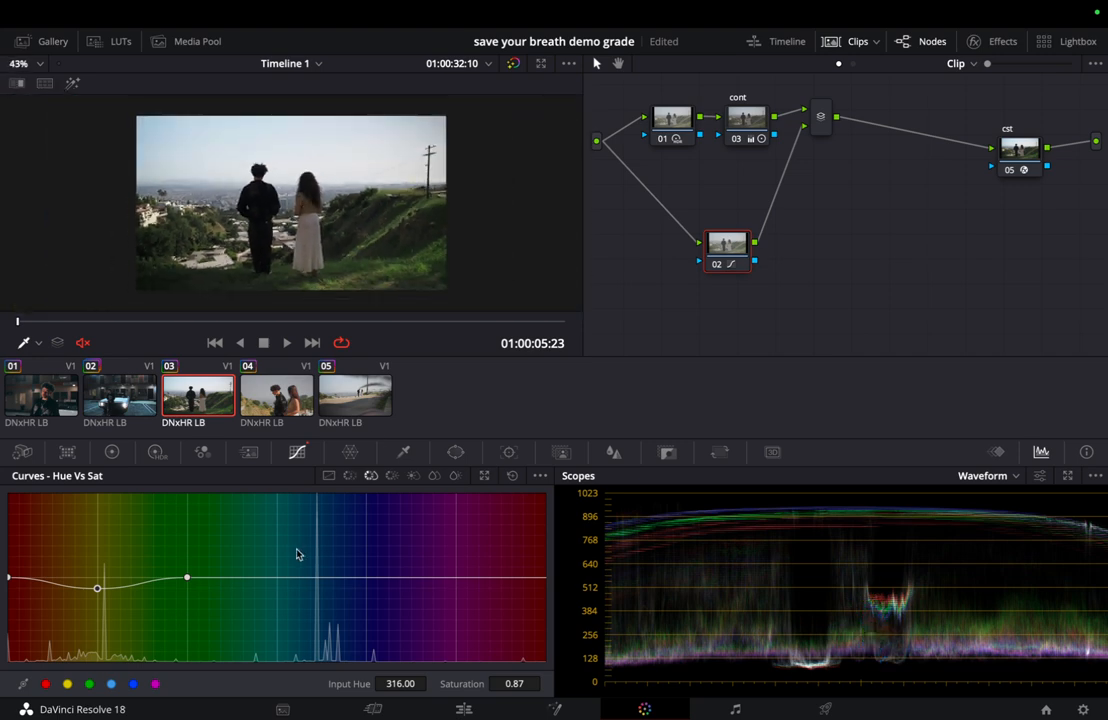
pyautogui.click(44, 685)
pyautogui.scroll(2, 260, 178)
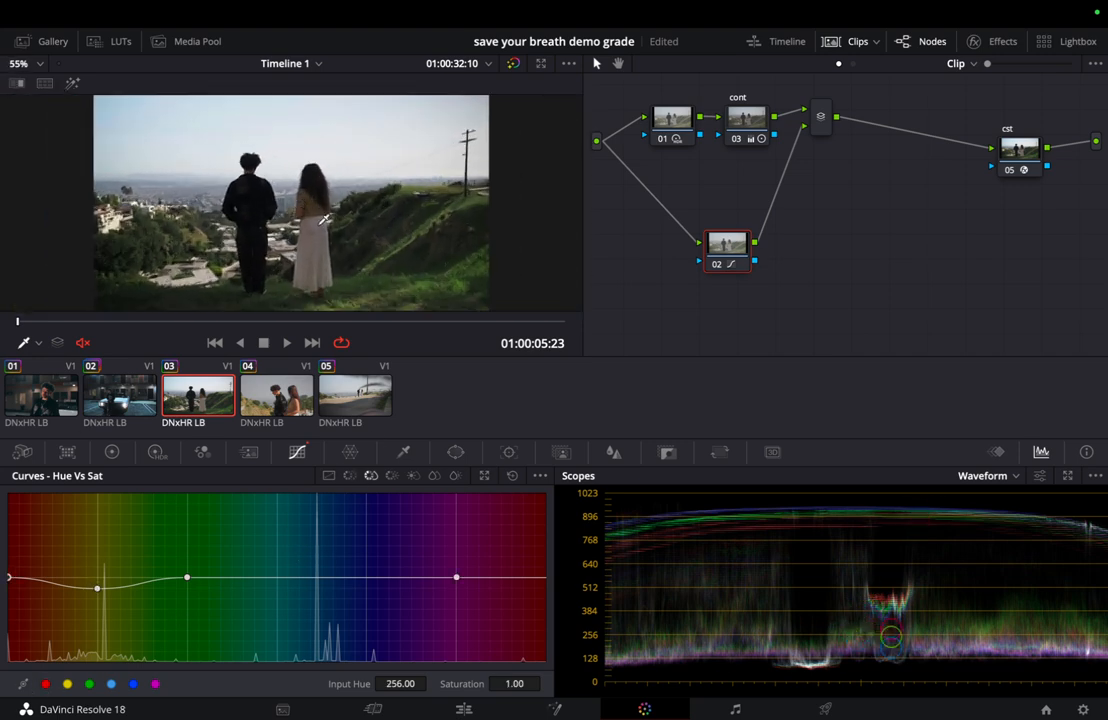
pyautogui.moveTo(515, 684)
pyautogui.mouseDown()
pyautogui.moveTo(557, 685)
pyautogui.moveTo(702, 322)
pyautogui.moveTo(653, 327)
pyautogui.moveTo(673, 327)
pyautogui.moveTo(515, 683)
pyautogui.mouseUp()
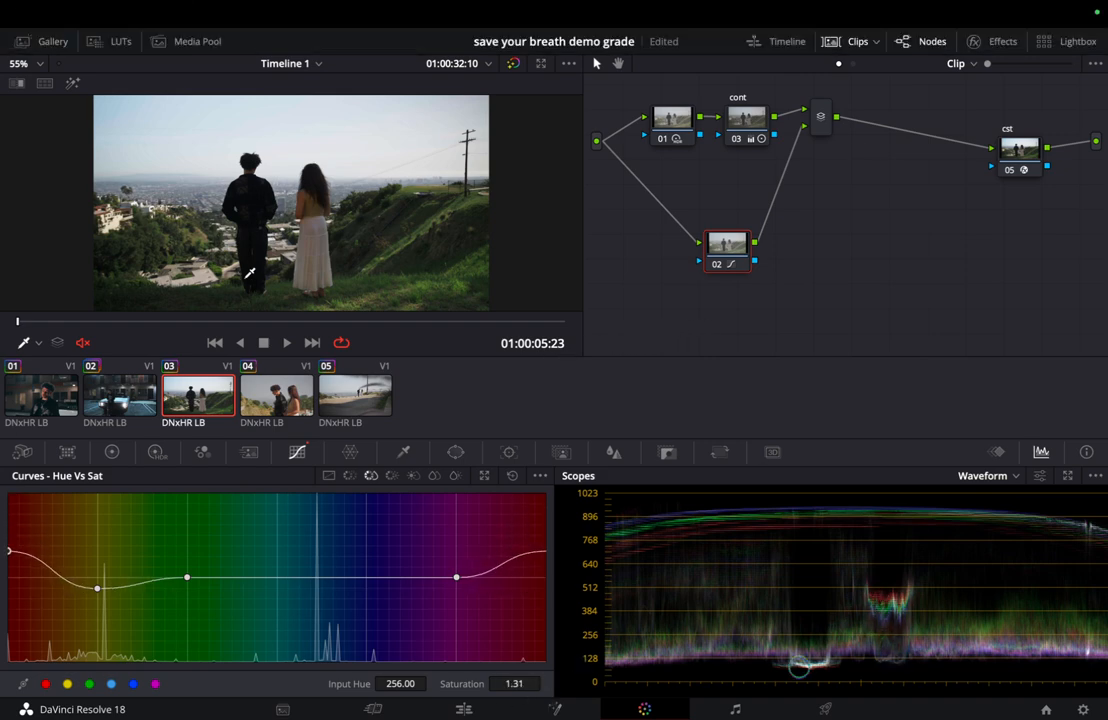
# Compare the grade of clip 03 back and forth with clip 02, checking the reds and the overall color contrast
pyautogui.click(136, 405)
pyautogui.click(174, 402)
pyautogui.click(62, 402)
pyautogui.click(136, 402)
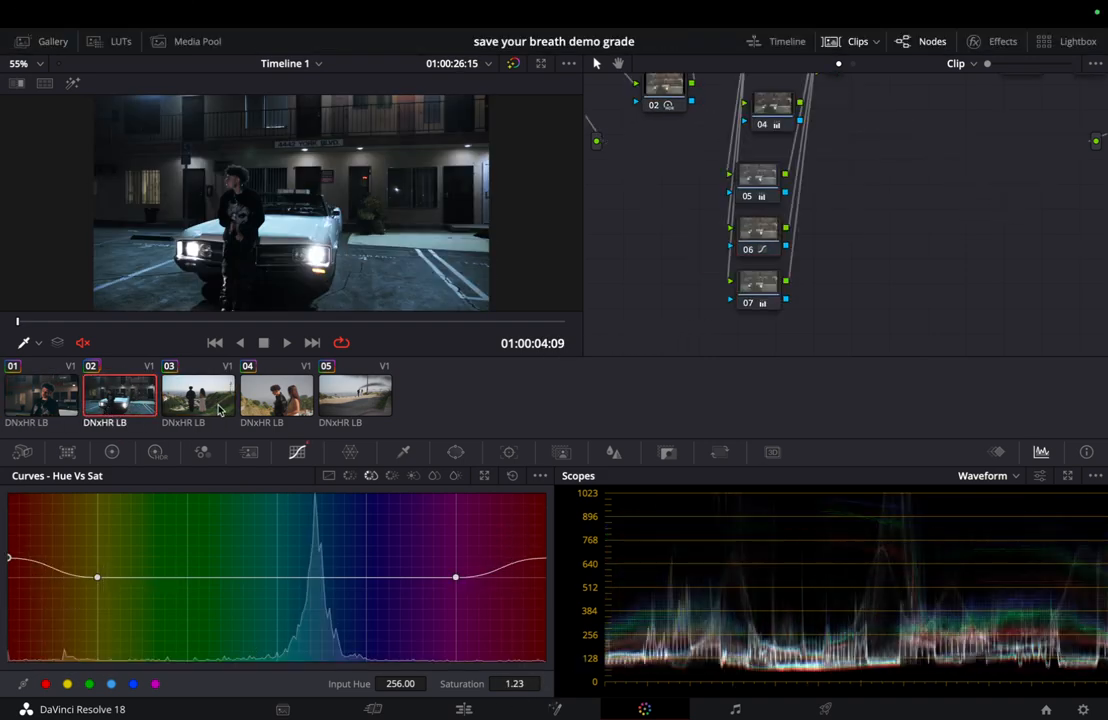
pyautogui.click(179, 401)
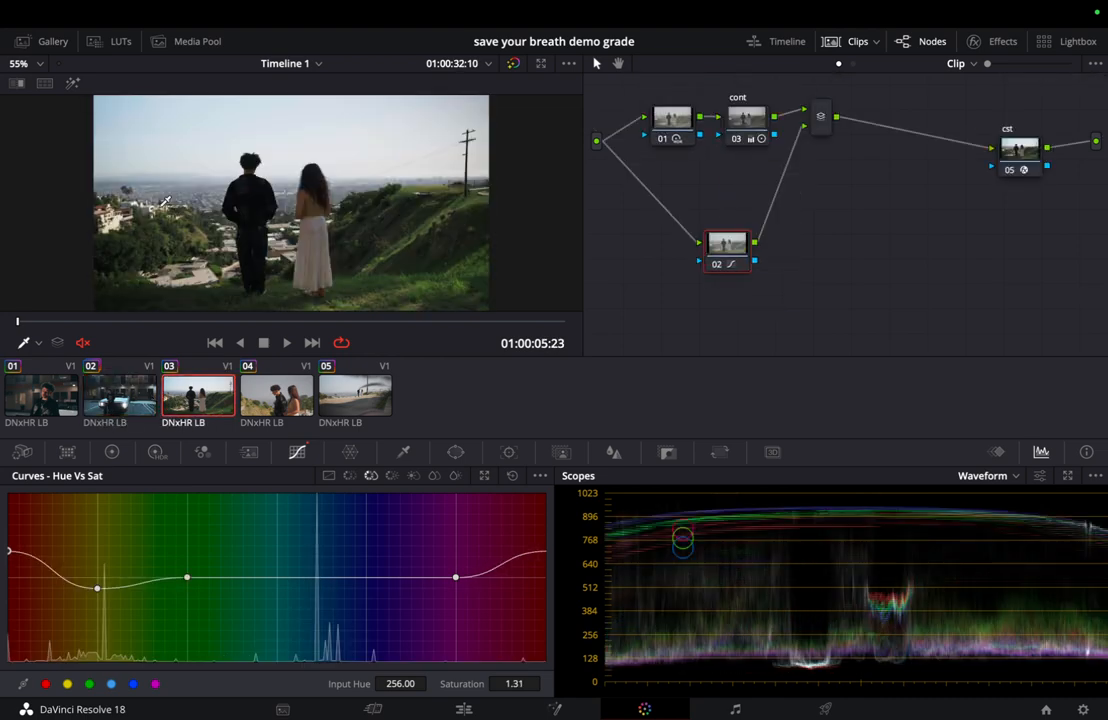
pyautogui.click(153, 383)
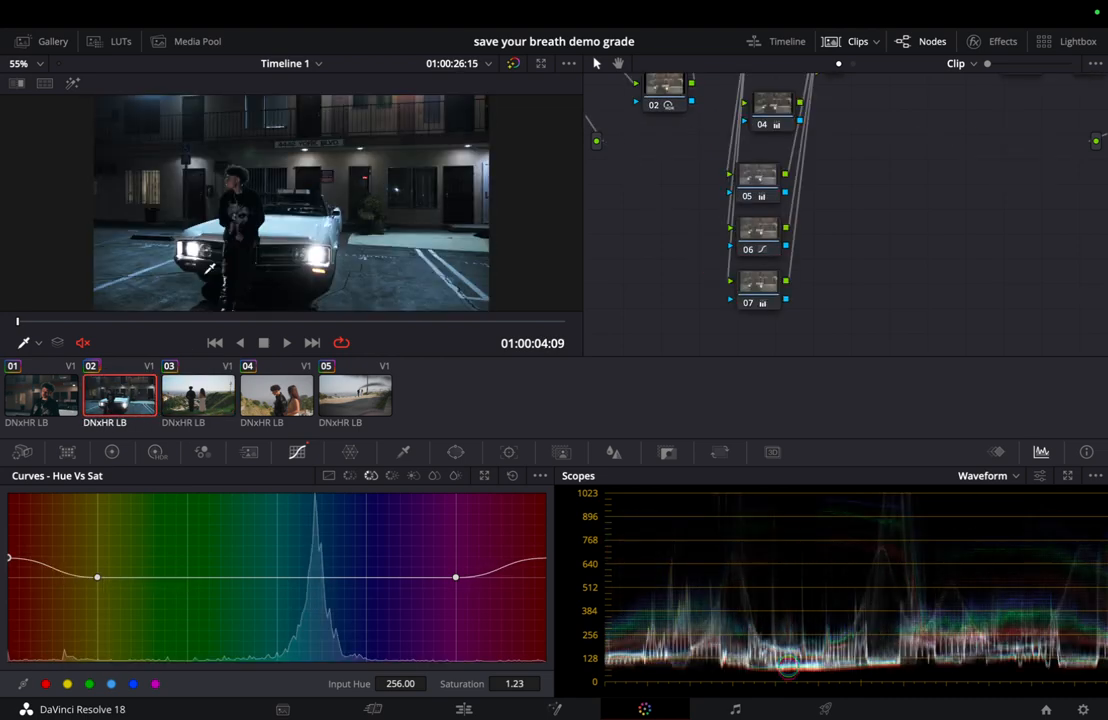
pyautogui.scroll(2, 242, 183)
pyautogui.scroll(-3, 242, 183)
pyautogui.scroll(-2, 242, 180)
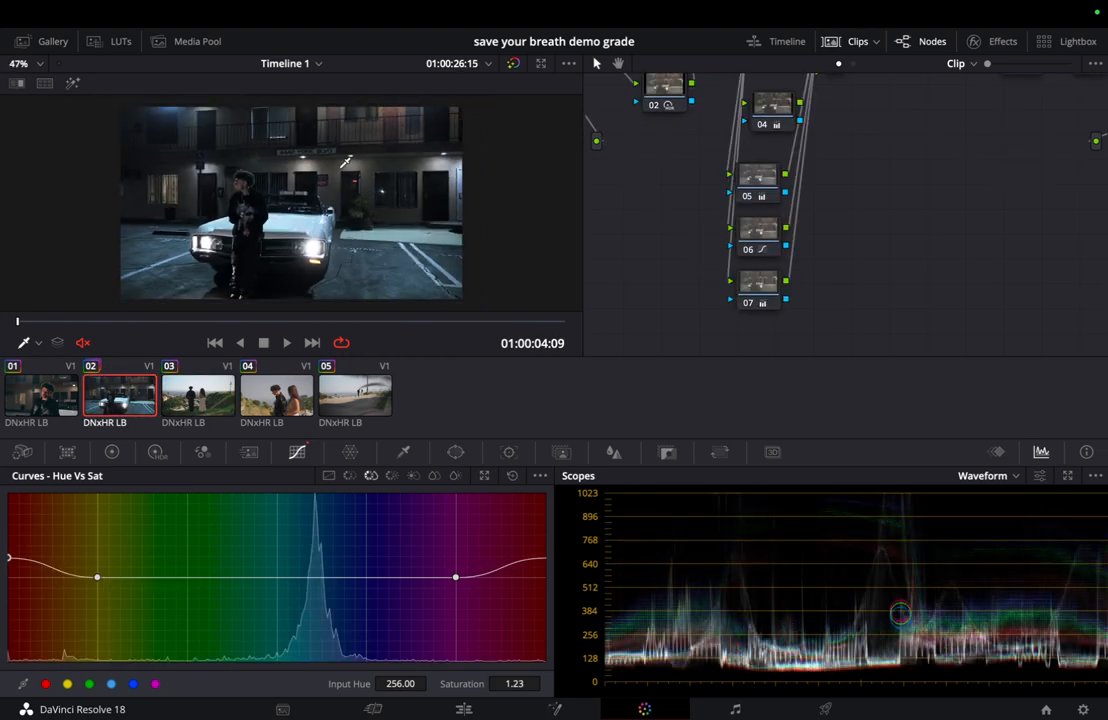
pyautogui.press('Down')
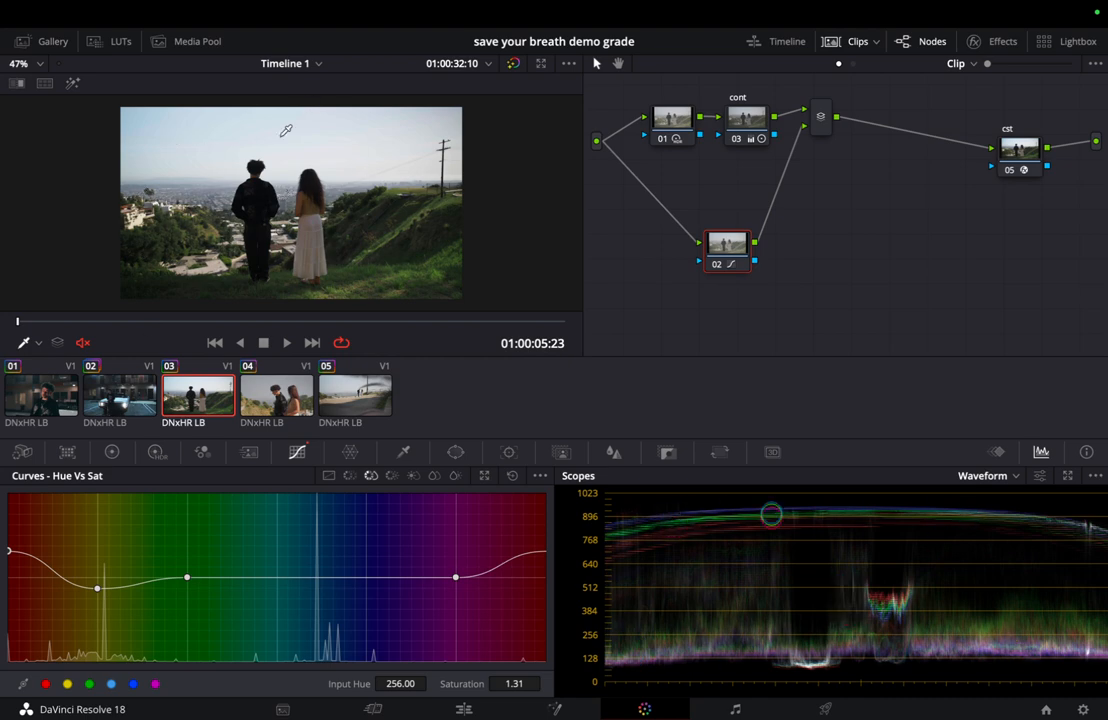
pyautogui.click(151, 402)
pyautogui.click(178, 402)
pyautogui.click(138, 403)
pyautogui.click(178, 403)
pyautogui.click(128, 404)
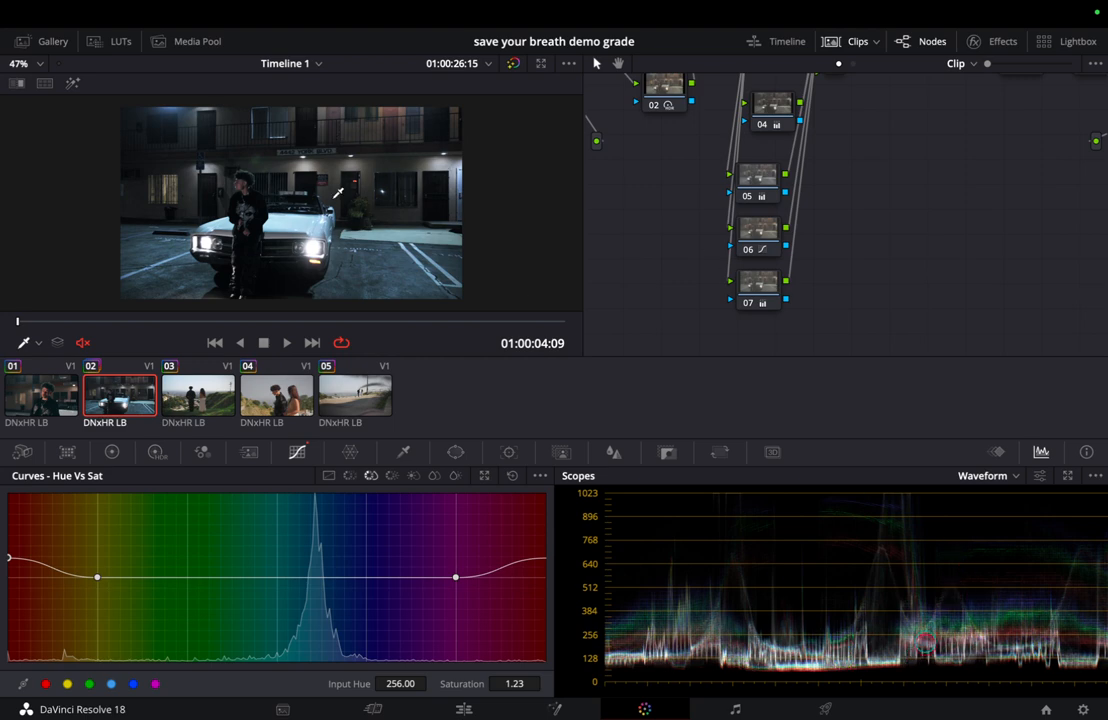
# Raise the saturation of the reds to 1.67 on the Hue Vs Sat curve of node 07 in clip 02, and compare with clip 03
pyautogui.click(767, 282)
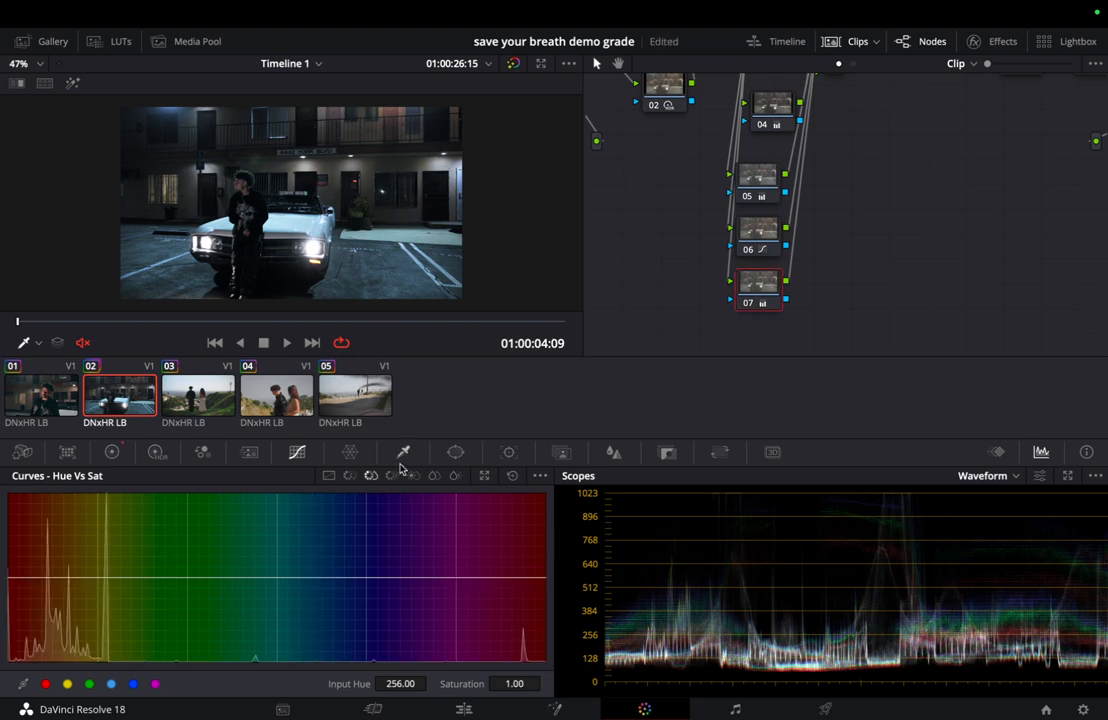
pyautogui.click(46, 684)
pyautogui.moveTo(514, 684); pyautogui.dragTo(573, 675)
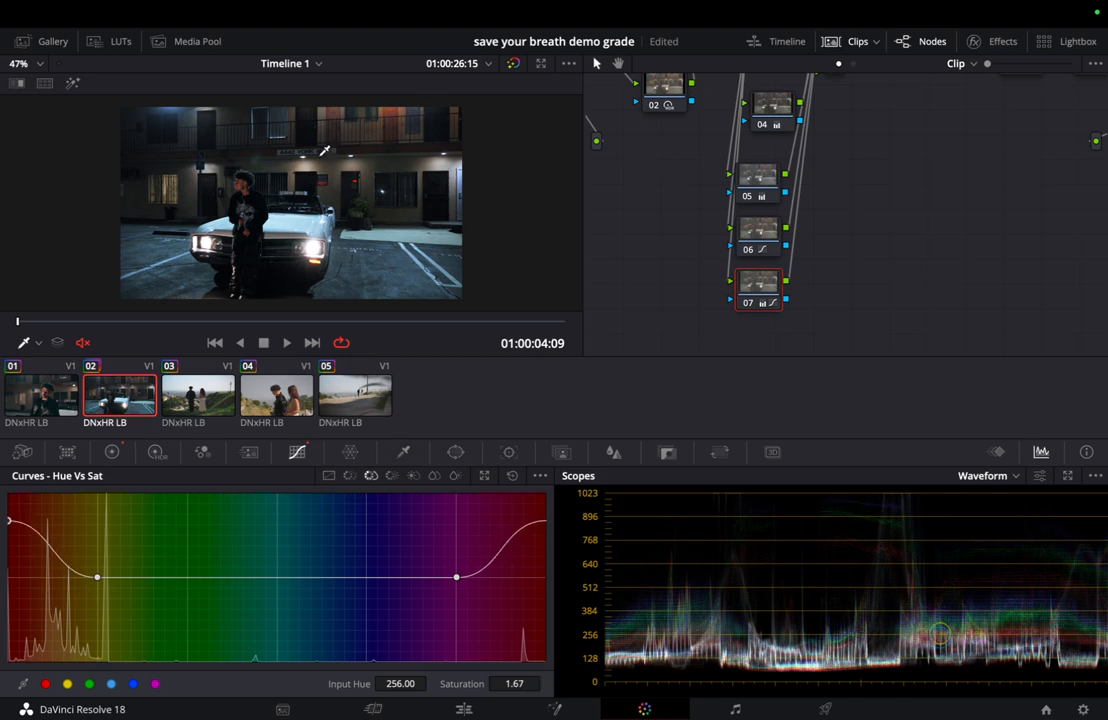
pyautogui.click(200, 401)
pyautogui.click(105, 400)
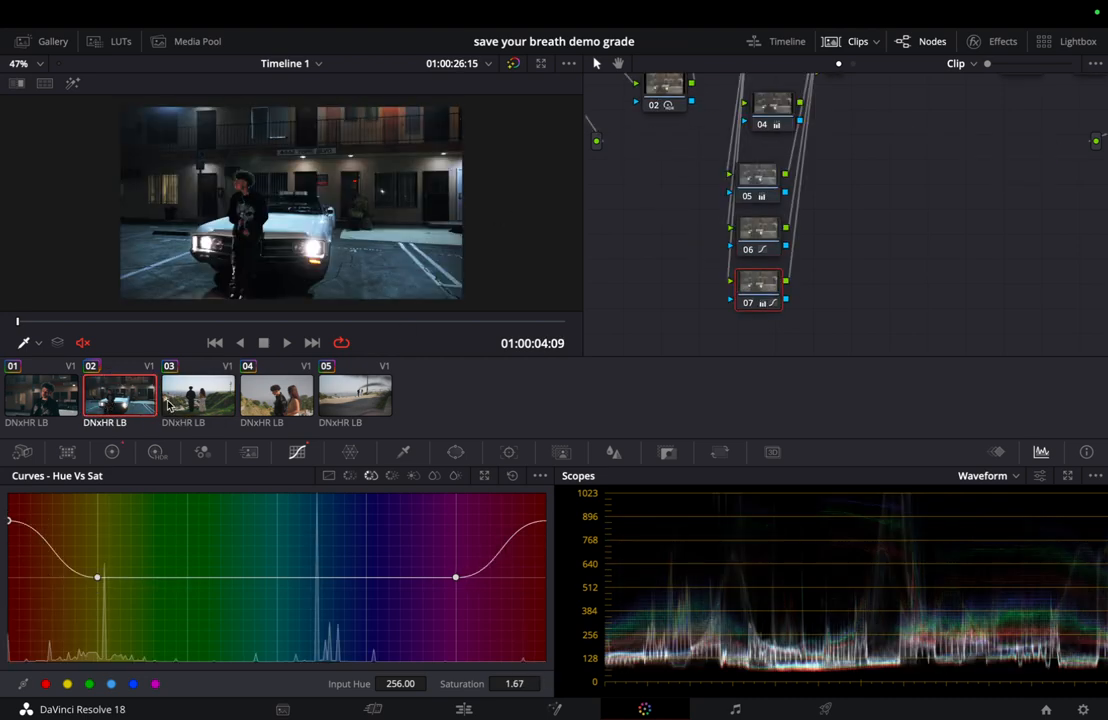
# Add another layer node below node 02 in clip 03 and shift its Offset toward blue, to 23.23, 24.76 and 26.66
pyautogui.click(220, 392)
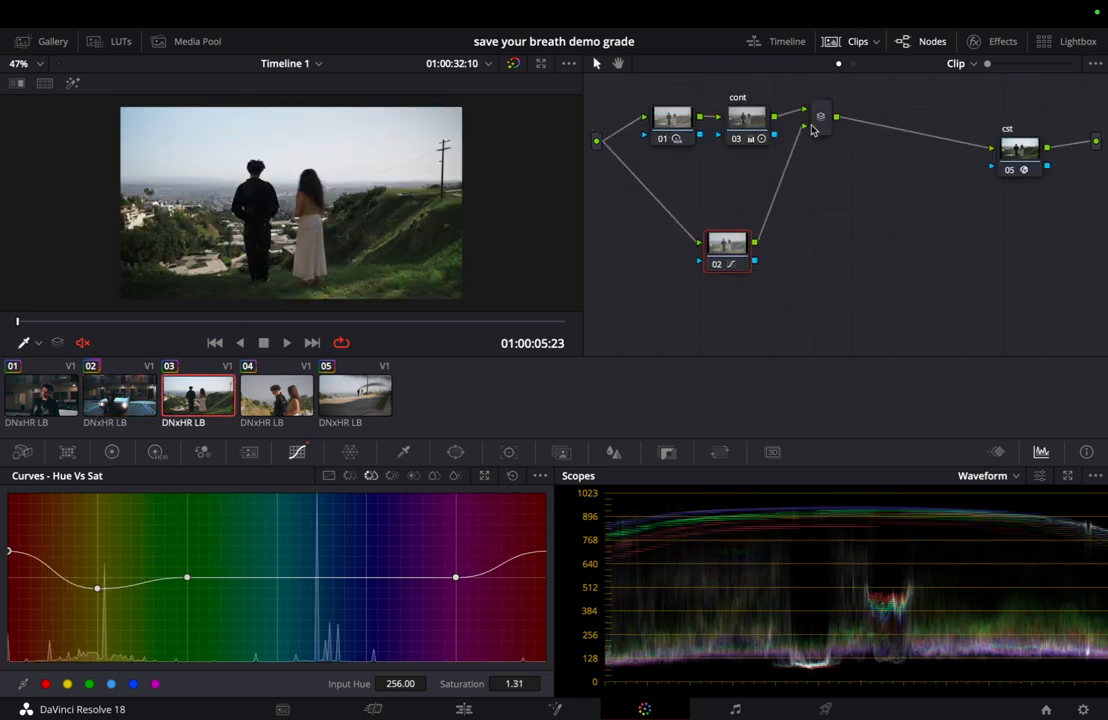
pyautogui.hotkey('alt', 'l')
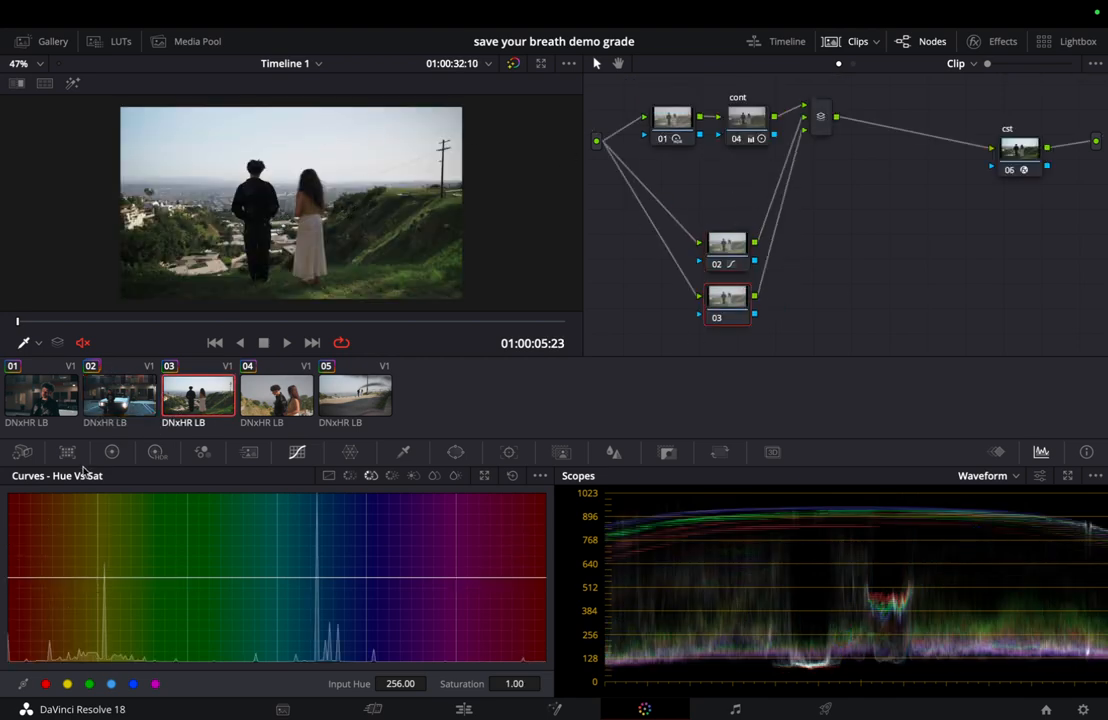
pyautogui.click(112, 452)
pyautogui.click(470, 476)
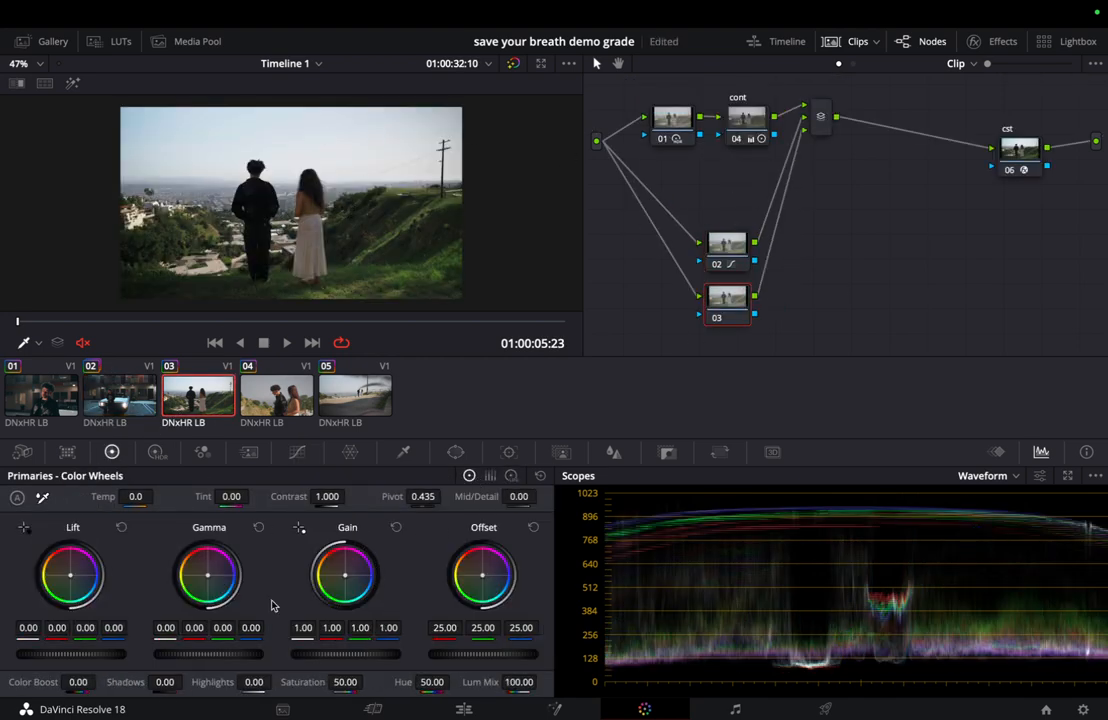
pyautogui.moveTo(483, 580)
pyautogui.mouseDown()
pyautogui.moveTo(494, 592)
pyautogui.moveTo(483, 580)
pyautogui.mouseUp()
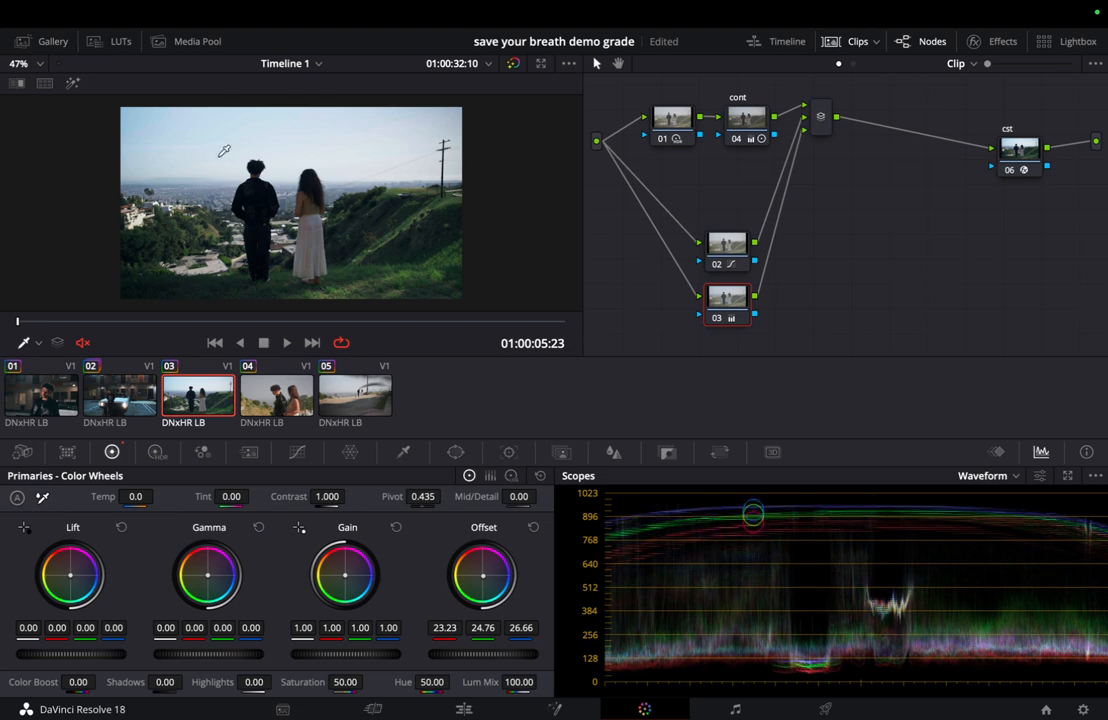
# Hide the clip thumbnails and balance node 03 with slightly warmer Gamma, Offset at 22.55, 24.79, 27.29, and blue Gain at 1.01
pyautogui.click(858, 41)
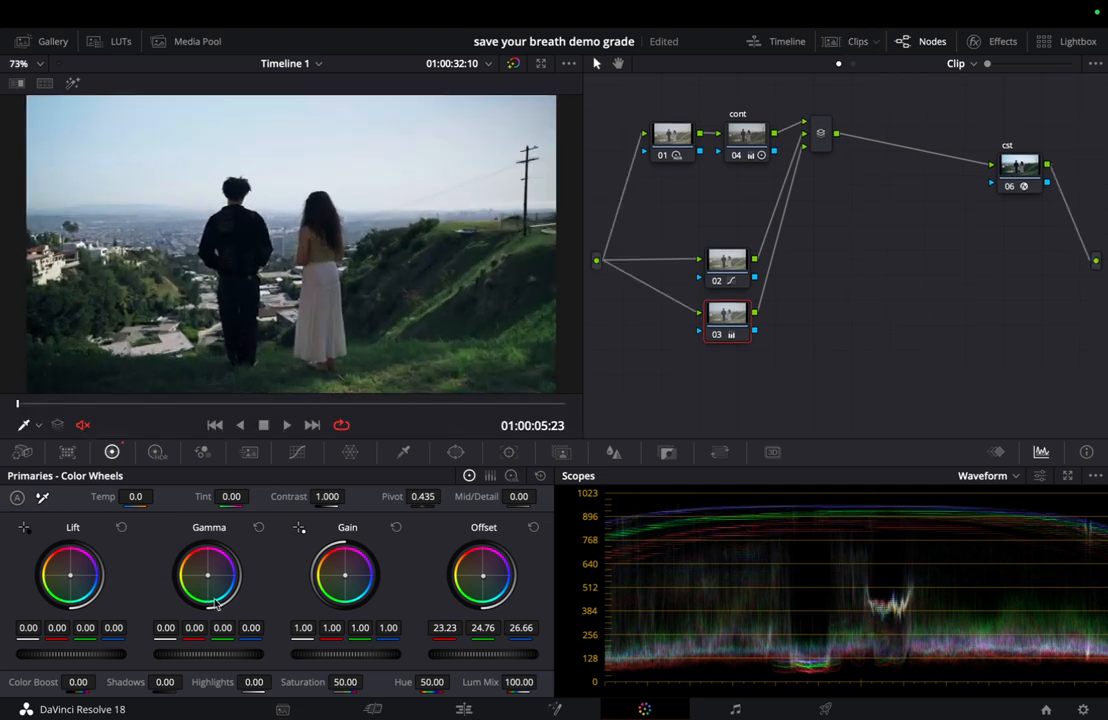
pyautogui.moveTo(209, 575); pyautogui.dragTo(207, 572)
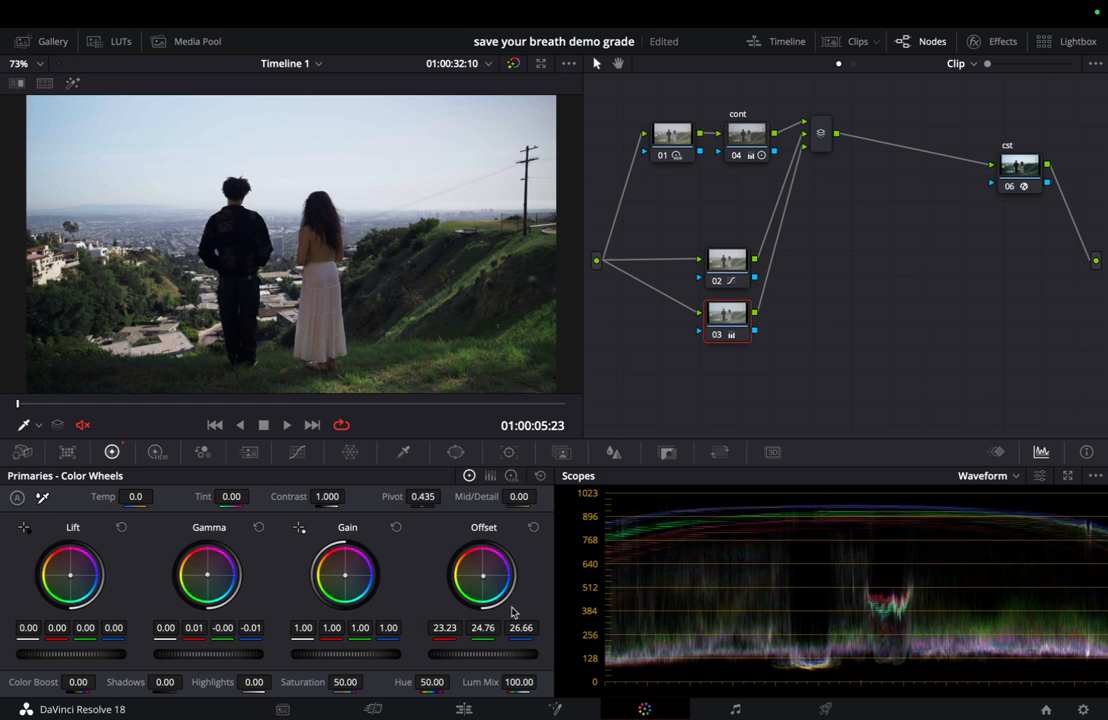
pyautogui.moveTo(489, 587); pyautogui.dragTo(490, 588)
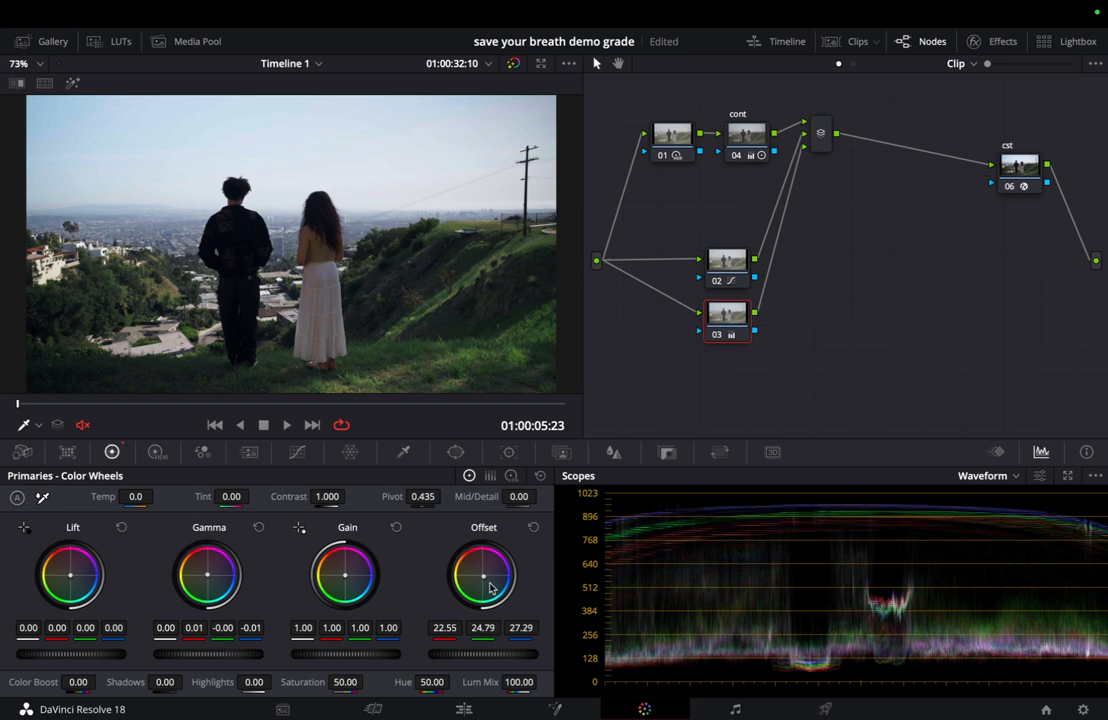
pyautogui.moveTo(362, 579); pyautogui.dragTo(364, 581)
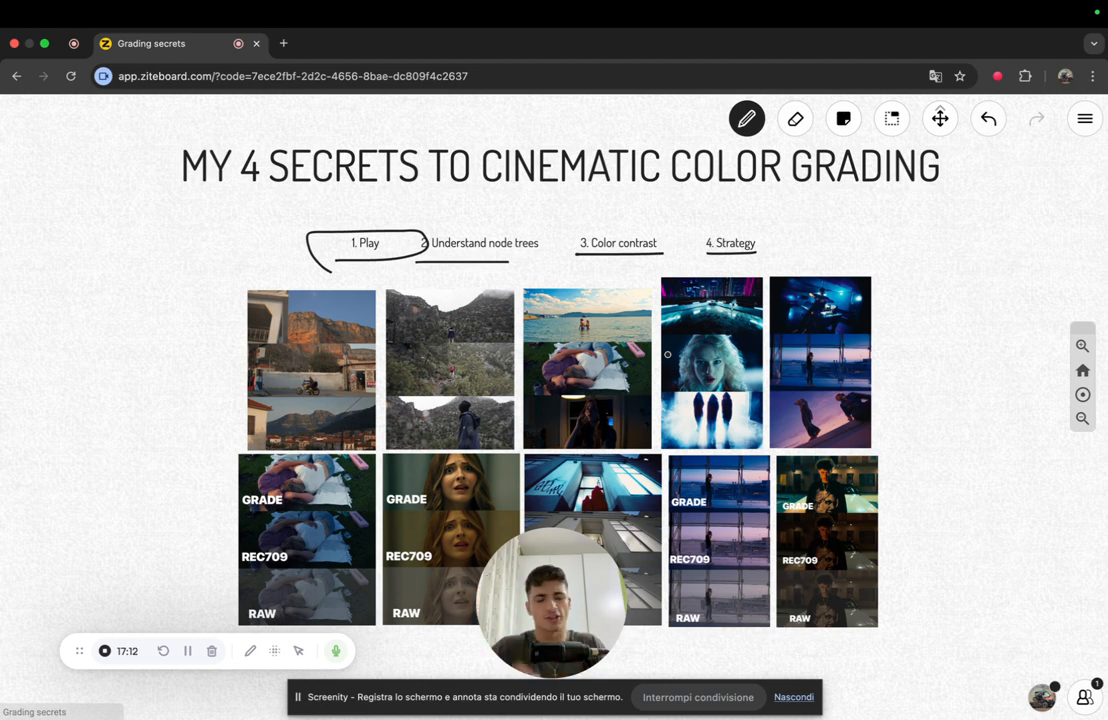
# Back in DaVinci Resolve, set node 03's log Shadow wheel to 0.00, -0.03 and -0.14, and compare with clip 02
pyautogui.hotkey('ctrl', 'Right')
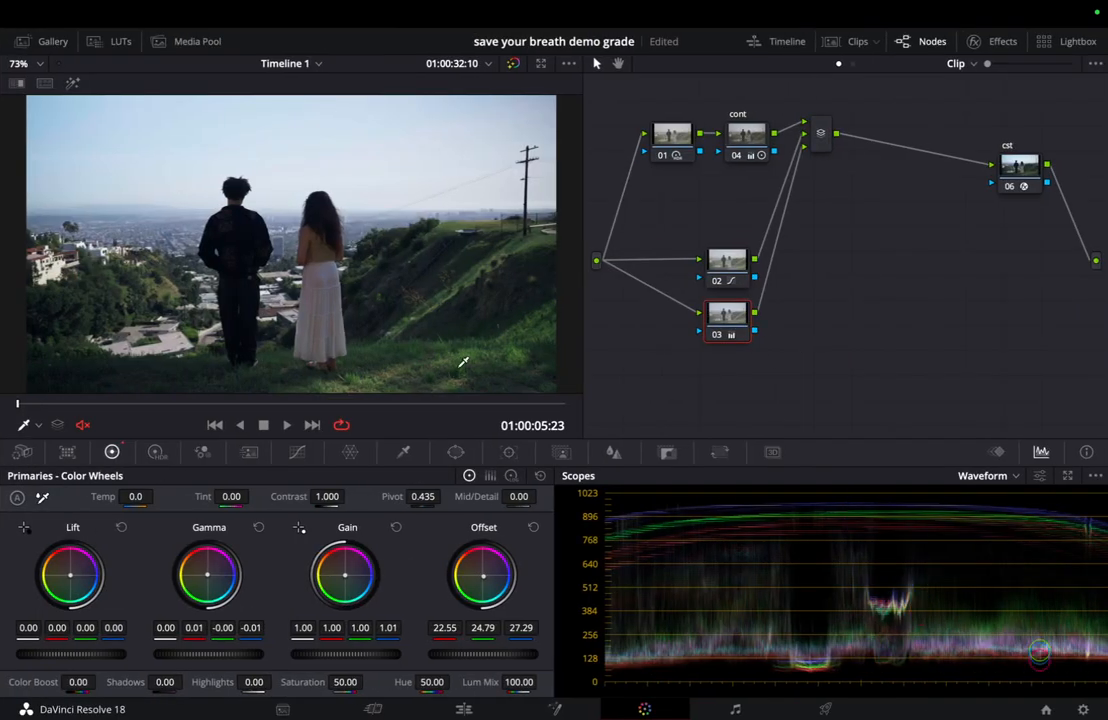
pyautogui.click(511, 475)
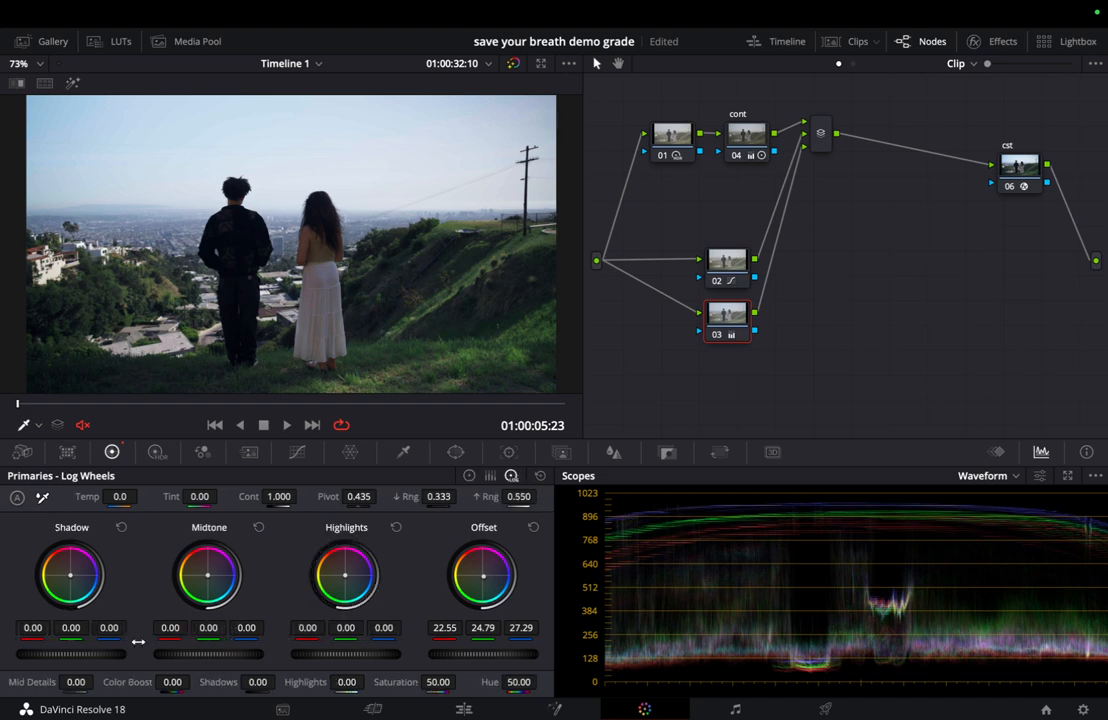
pyautogui.moveTo(111, 628); pyautogui.dragTo(68, 638)
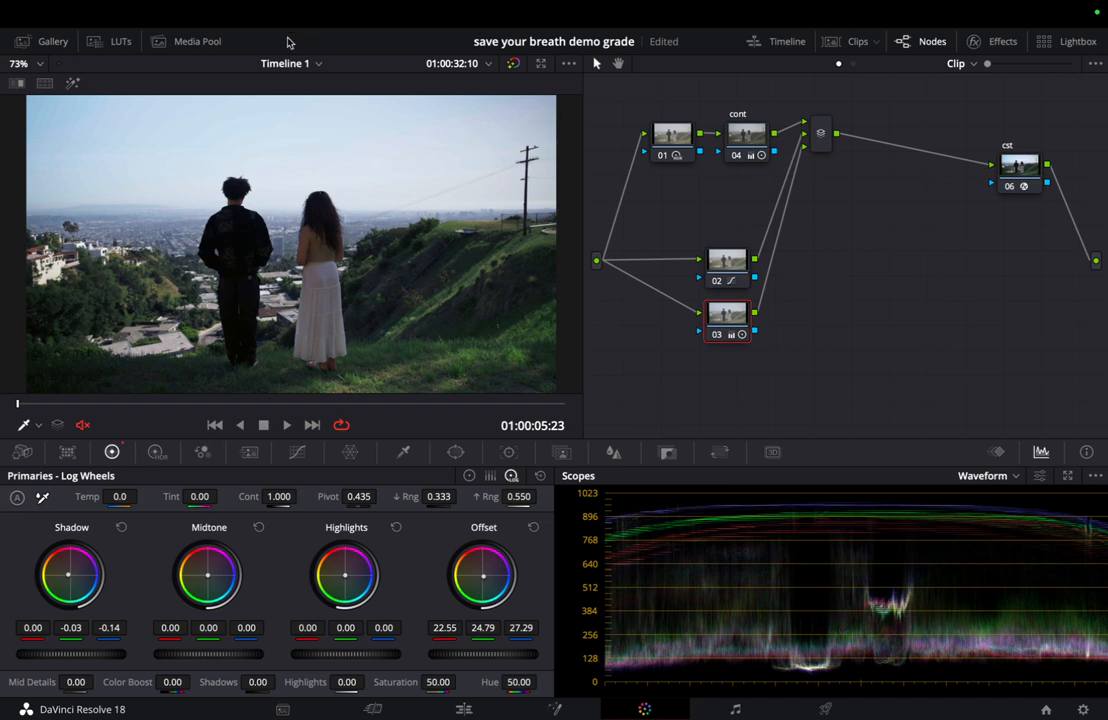
pyautogui.click(215, 425)
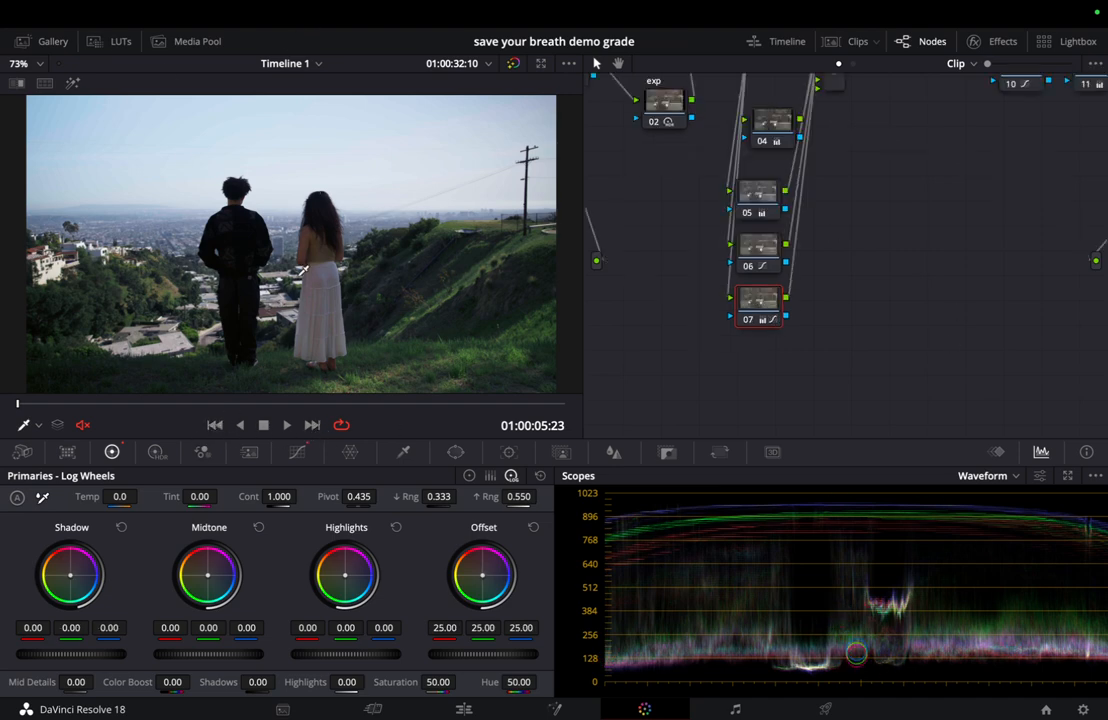
pyautogui.click(312, 425)
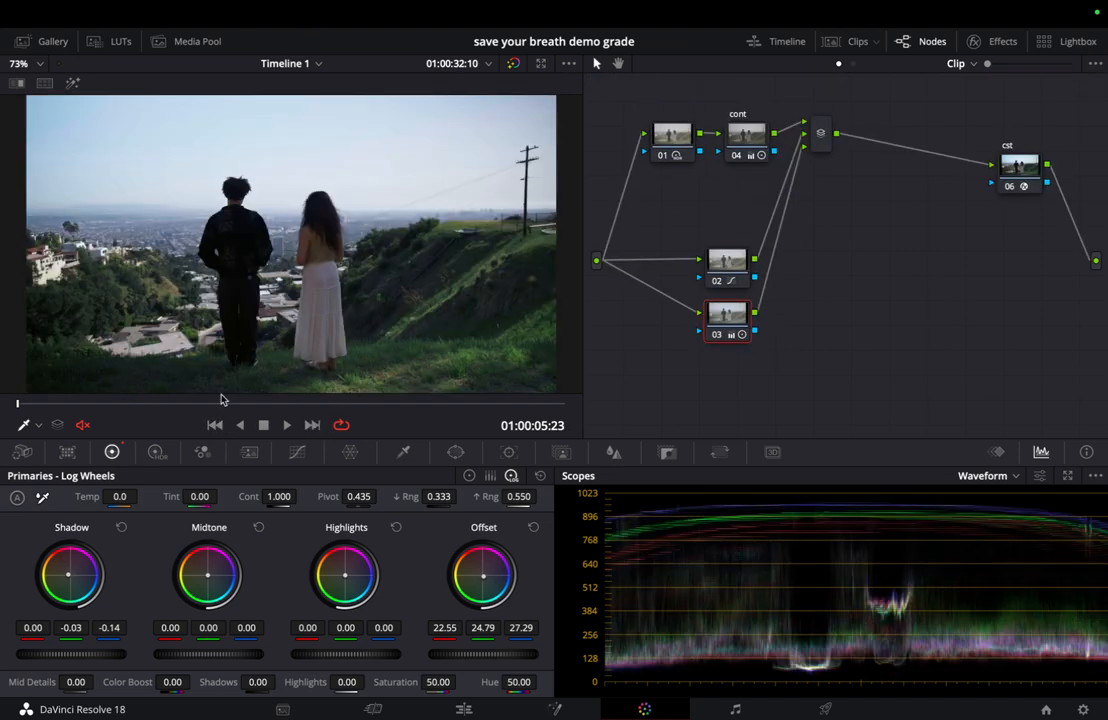
pyautogui.click(215, 425)
pyautogui.click(312, 425)
pyautogui.scroll(-2, 236, 238)
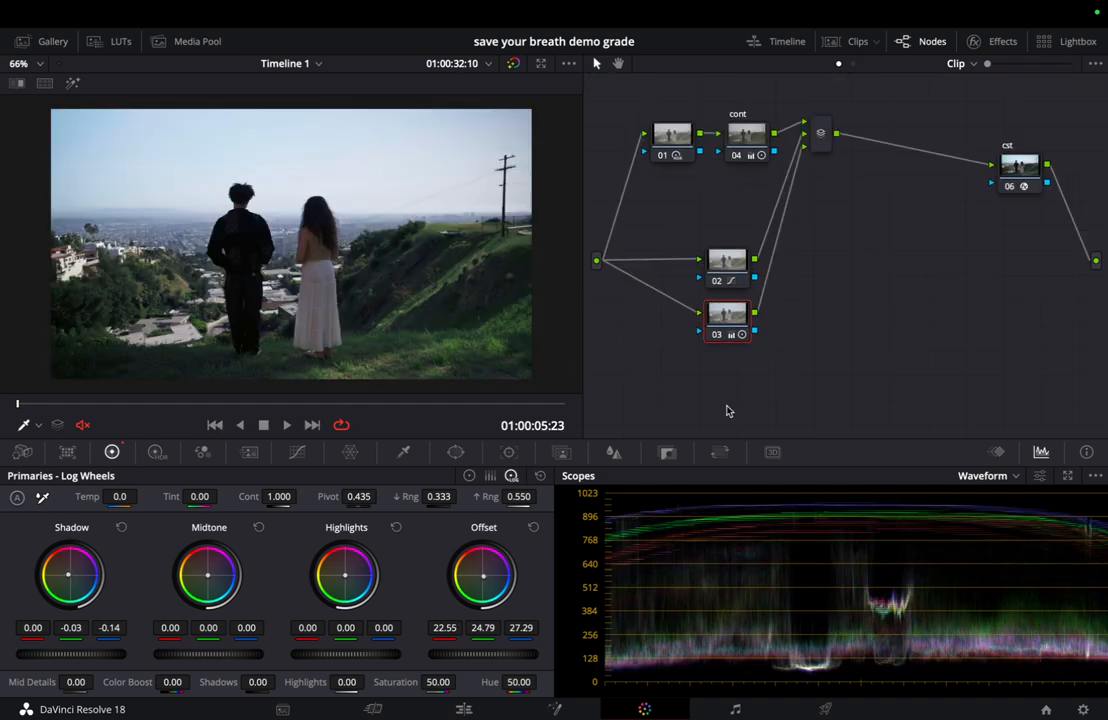
# Disable node 03, add a layer node below it, and warm the new node's Gain to 1.02 red, 0.99 green and 0.99 blue
pyautogui.press('super+d')
pyautogui.hotkey('alt', 'p')
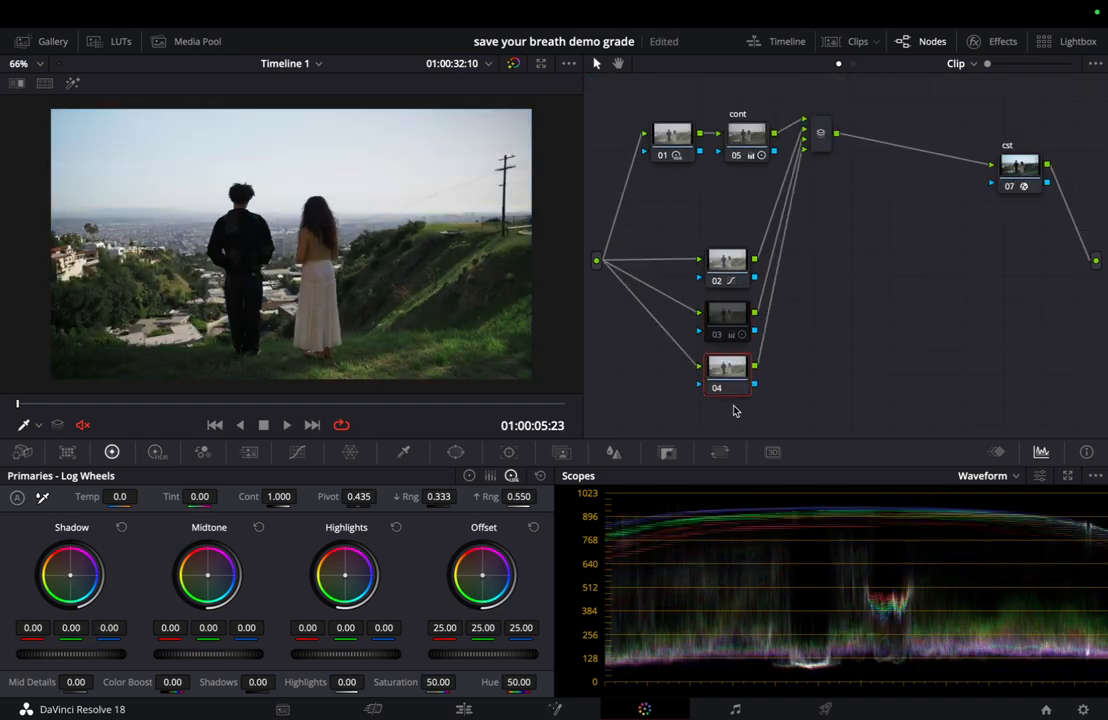
pyautogui.click(469, 476)
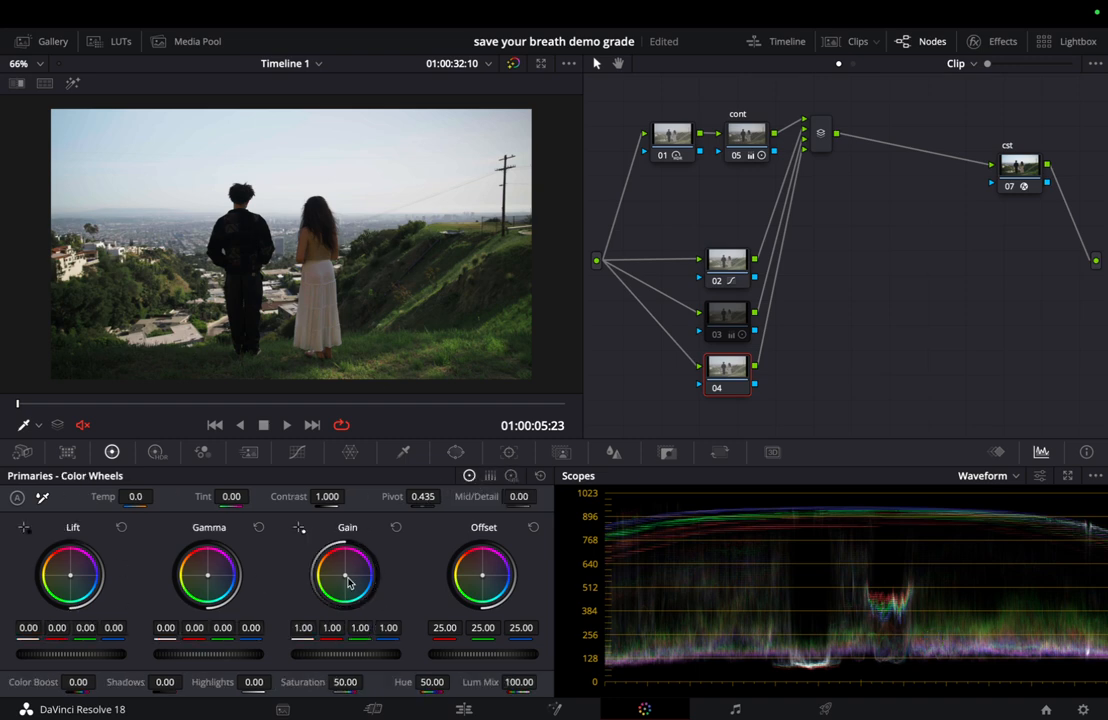
pyautogui.moveTo(347, 580); pyautogui.dragTo(346, 579)
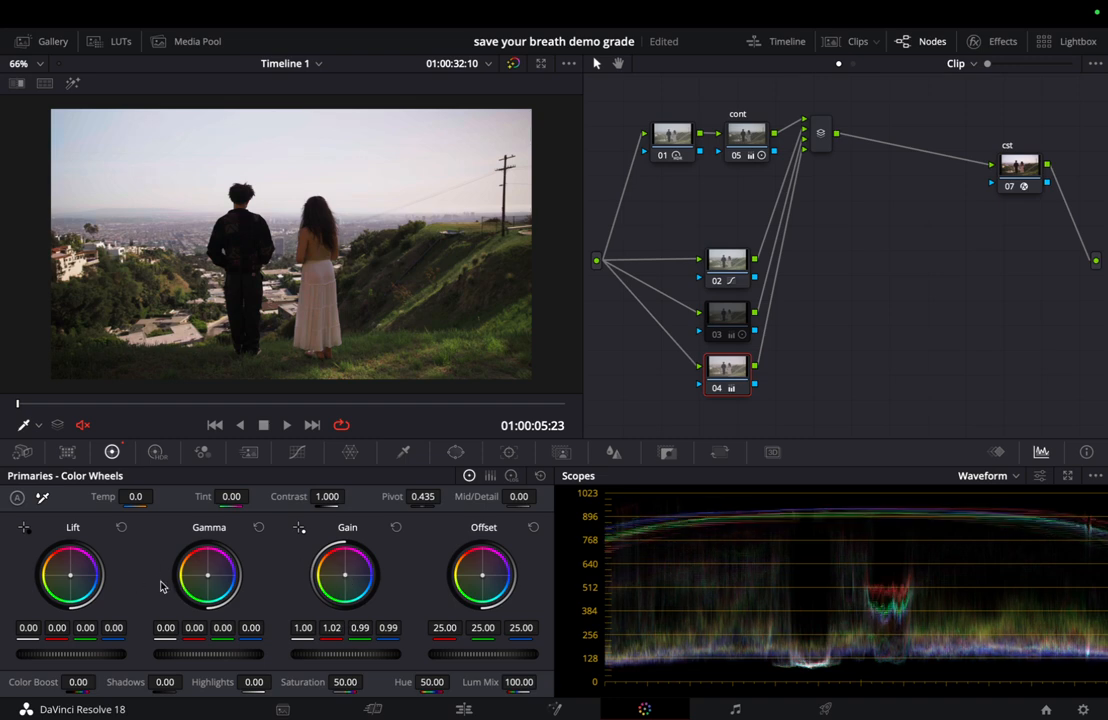
# Cool the new layer node's Lift to -0.01 red, 0.00 green and 0.01 blue, and compare with clip 02
pyautogui.moveTo(70, 576); pyautogui.dragTo(71, 586)
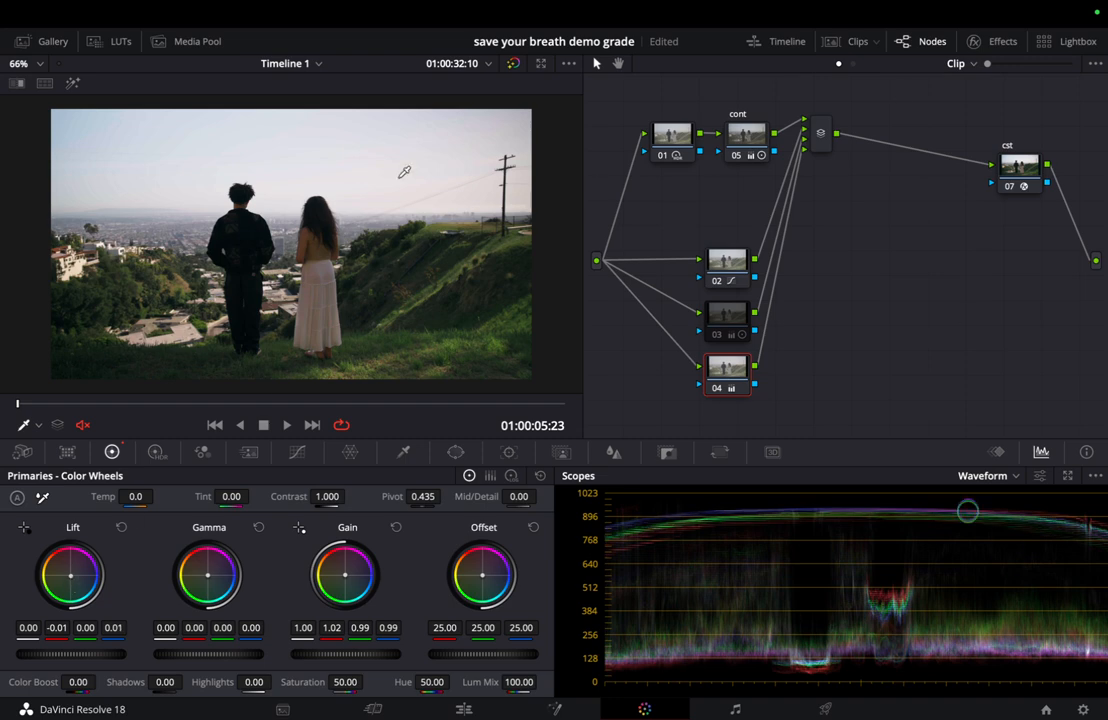
pyautogui.click(214, 425)
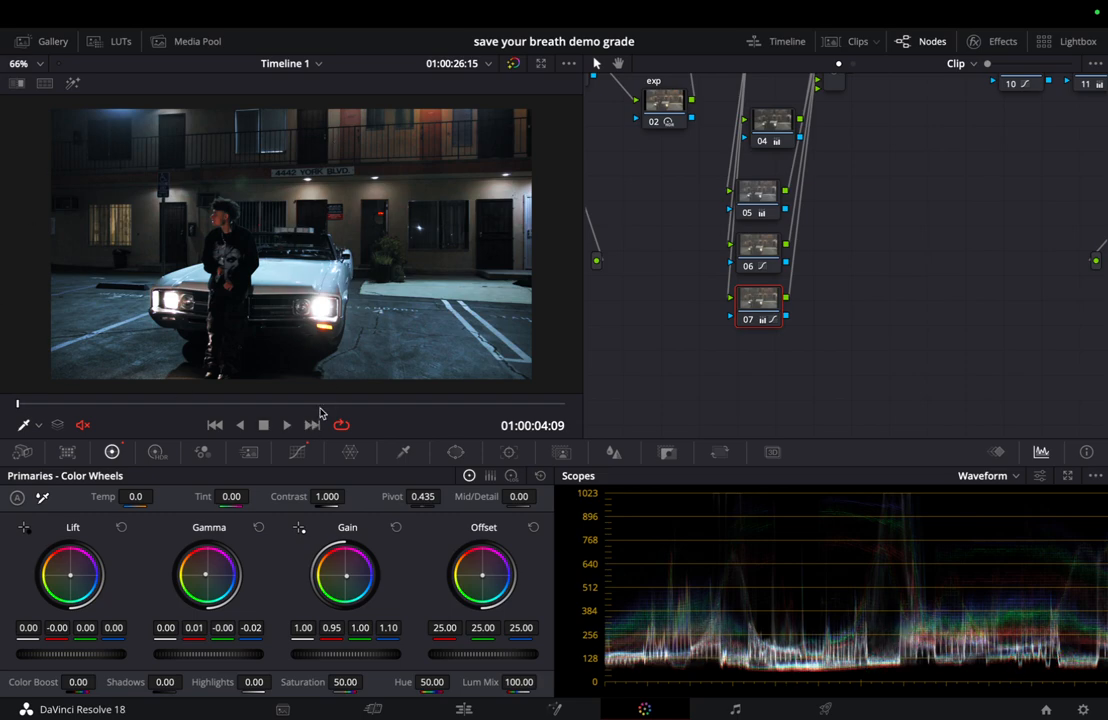
pyautogui.press('Down')
# Switch to the whiteboard in the browser and erase the circle and underlines around the four secrets
pyautogui.hotkey('ctrl', 'Left')
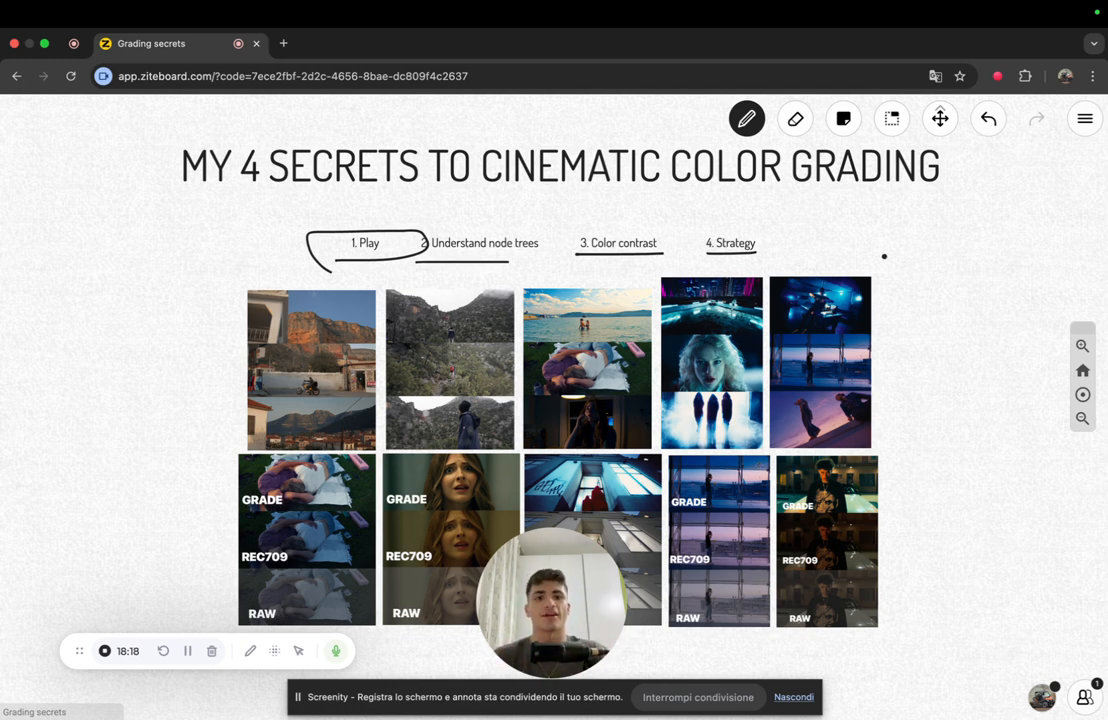
pyautogui.click(940, 118)
pyautogui.moveTo(962, 364); pyautogui.dragTo(962, 325)
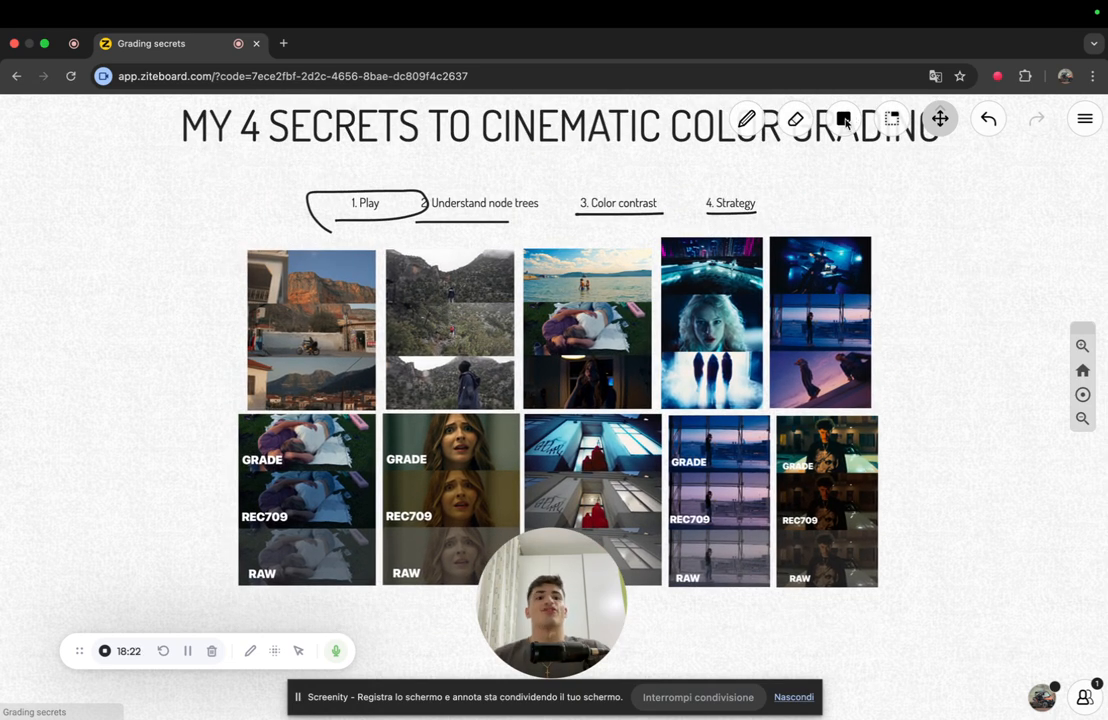
pyautogui.click(796, 118)
pyautogui.moveTo(413, 225)
pyautogui.mouseDown()
pyautogui.moveTo(381, 223)
pyautogui.moveTo(542, 231)
pyautogui.moveTo(740, 214)
pyautogui.mouseUp()
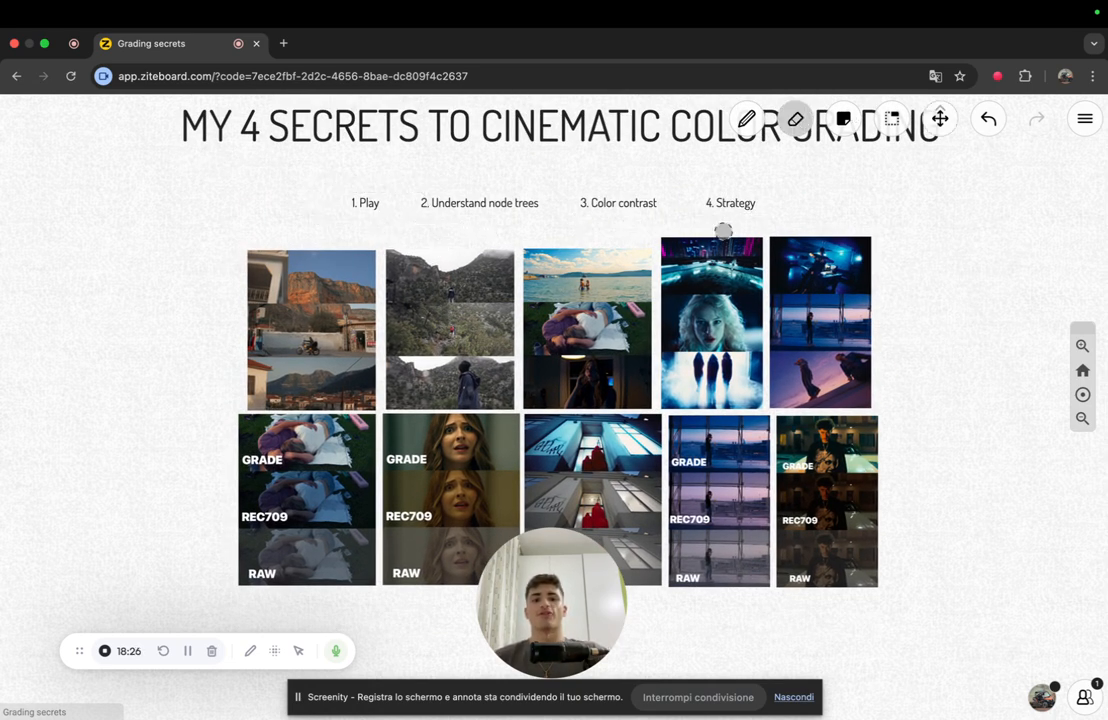
# Draw a freehand loop around the four secrets and move the board down until the title is fully uncovered
pyautogui.click(746, 118)
pyautogui.moveTo(560, 171)
pyautogui.mouseDown()
pyautogui.moveTo(427, 171)
pyautogui.moveTo(282, 203)
pyautogui.moveTo(791, 222)
pyautogui.moveTo(722, 176)
pyautogui.moveTo(505, 171)
pyautogui.mouseUp()
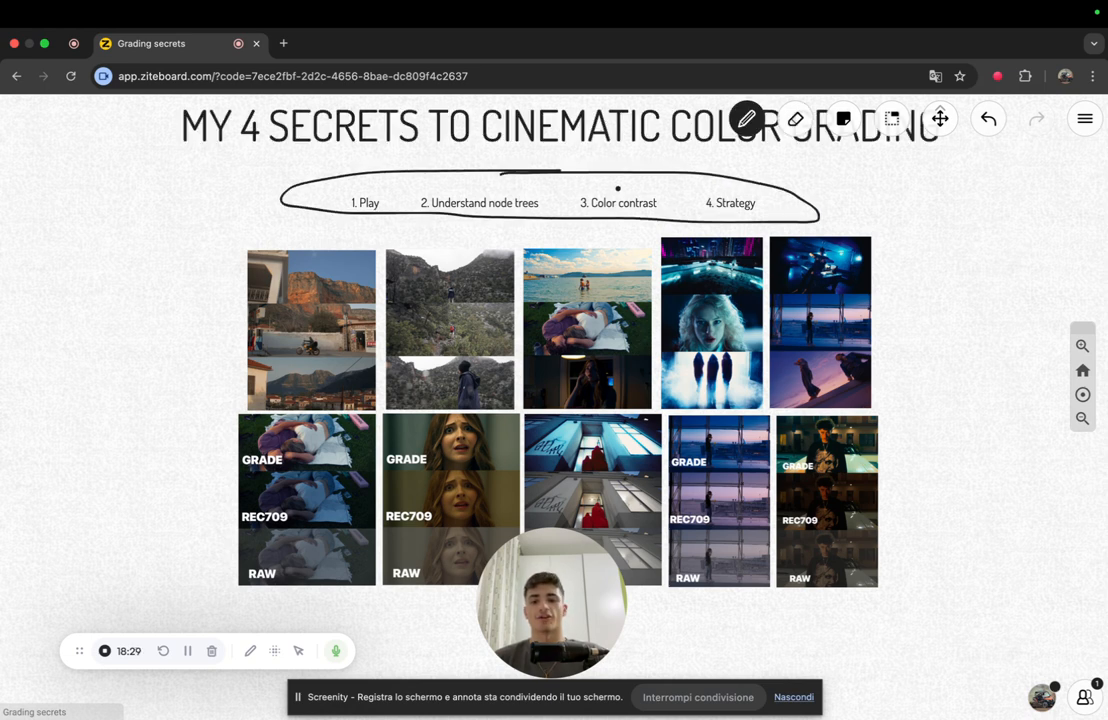
pyautogui.click(940, 118)
pyautogui.moveTo(963, 257); pyautogui.dragTo(964, 299)
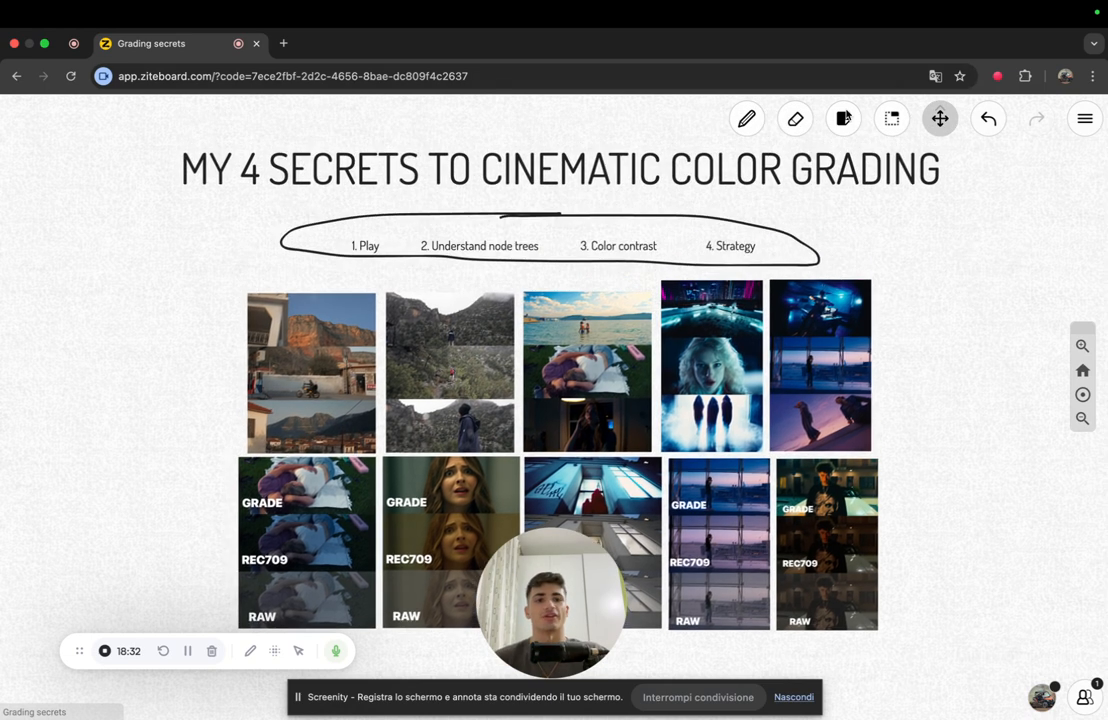
# Erase the loop around the four secrets and draw a new freehand outline enclosing all four
pyautogui.click(795, 118)
pyautogui.moveTo(812, 195); pyautogui.dragTo(747, 218)
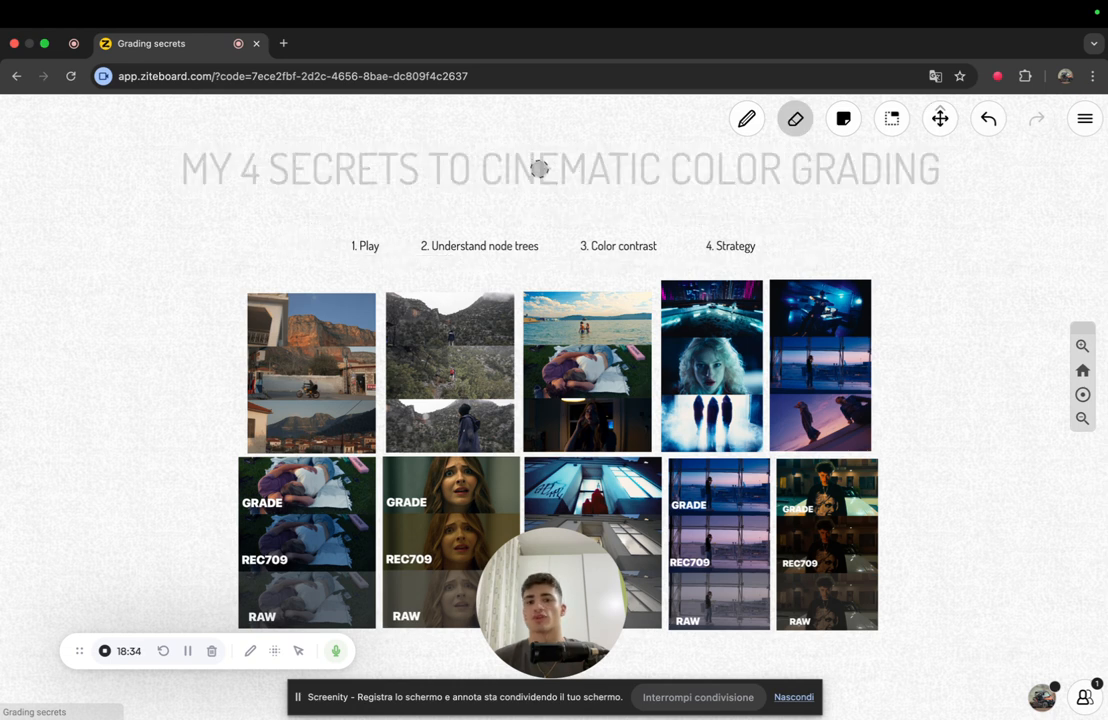
pyautogui.click(747, 118)
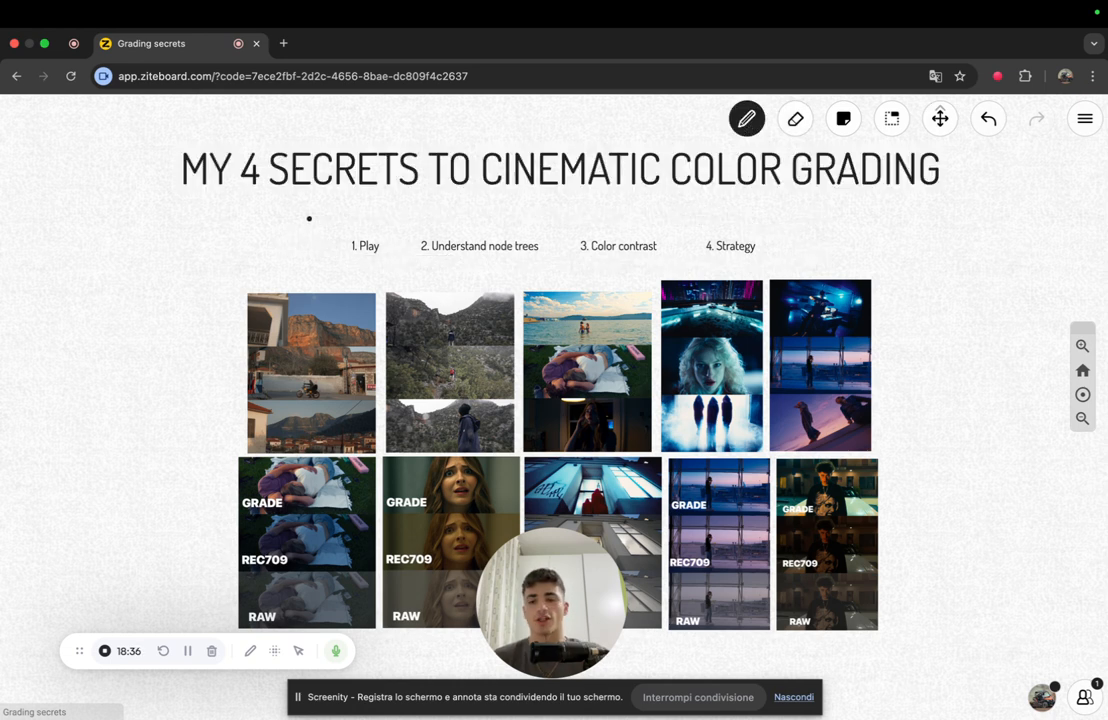
pyautogui.moveTo(310, 222)
pyautogui.mouseDown()
pyautogui.moveTo(307, 264)
pyautogui.moveTo(318, 269)
pyautogui.moveTo(679, 273)
pyautogui.moveTo(812, 255)
pyautogui.moveTo(815, 239)
pyautogui.moveTo(559, 217)
pyautogui.moveTo(320, 219)
pyautogui.mouseUp()
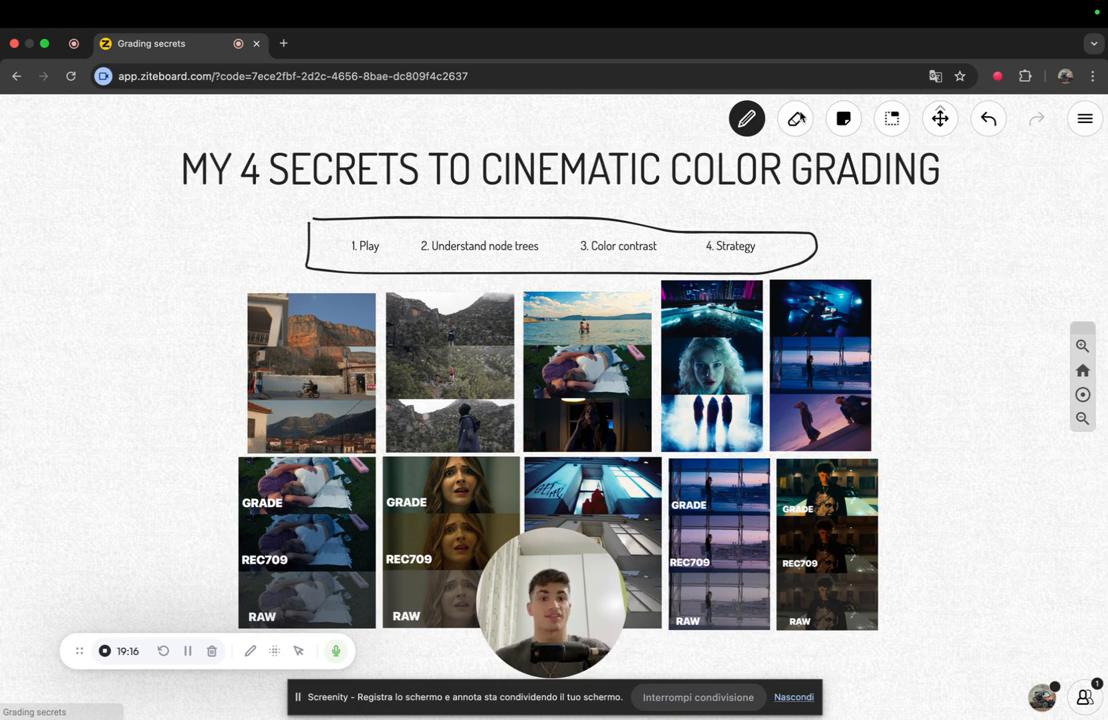
# Erase the outline enclosing the four secrets and switch back to the pen
pyautogui.click(795, 118)
pyautogui.moveTo(823, 230); pyautogui.dragTo(788, 226)
pyautogui.click(740, 127)
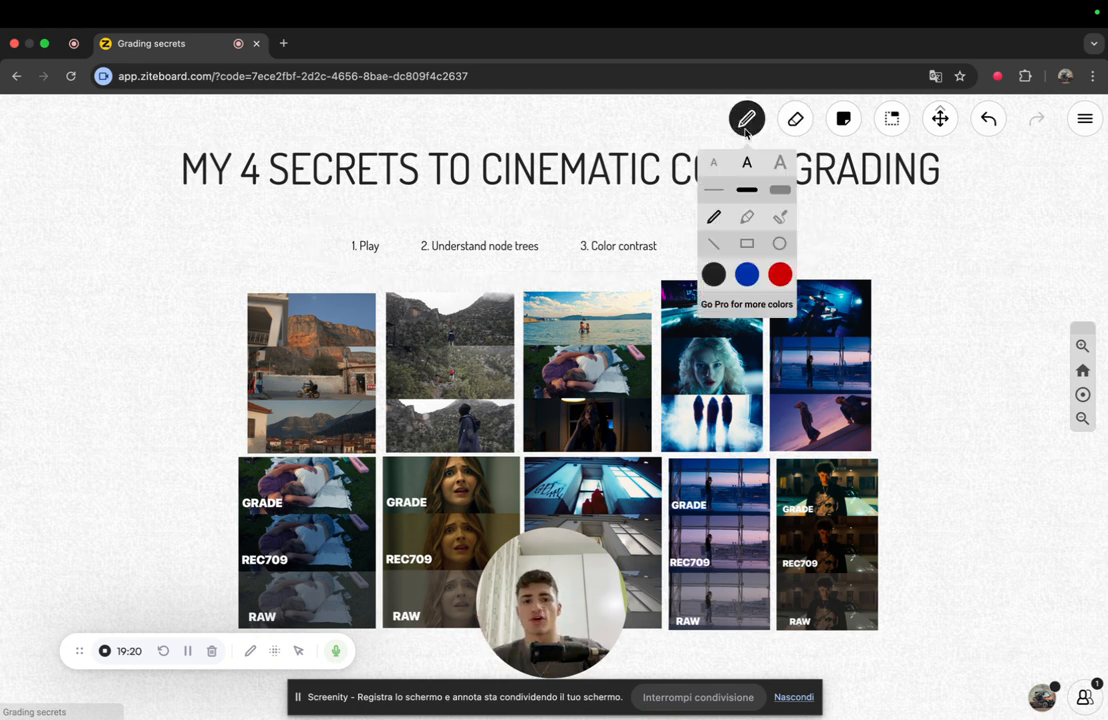
pyautogui.click(748, 127)
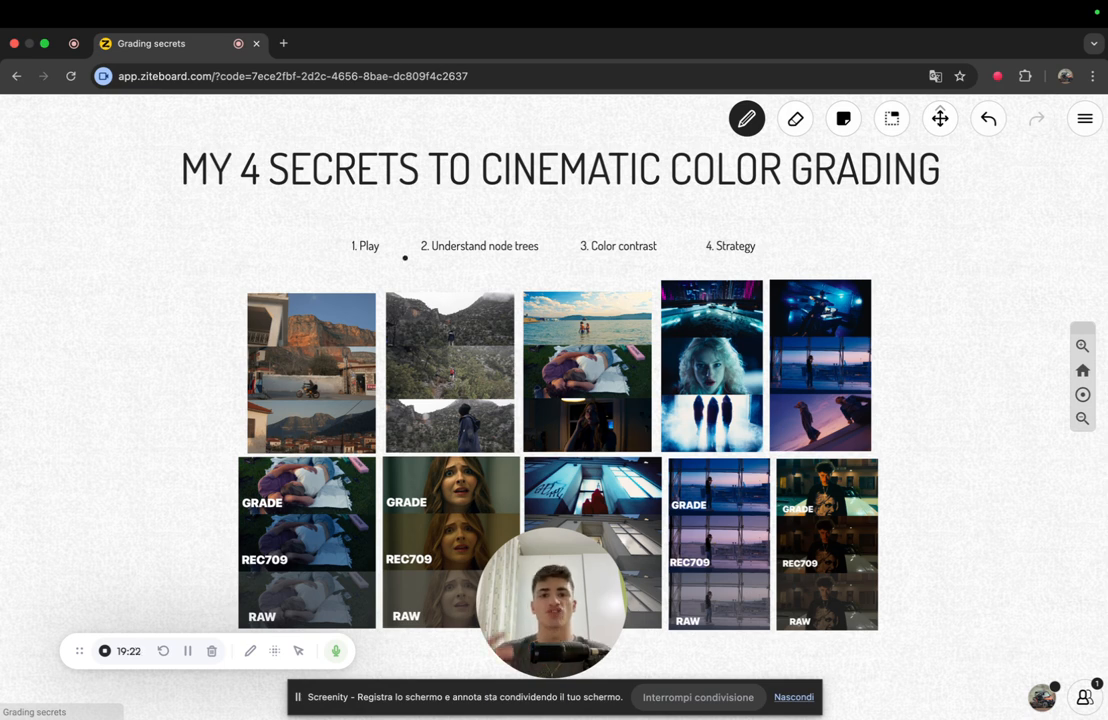